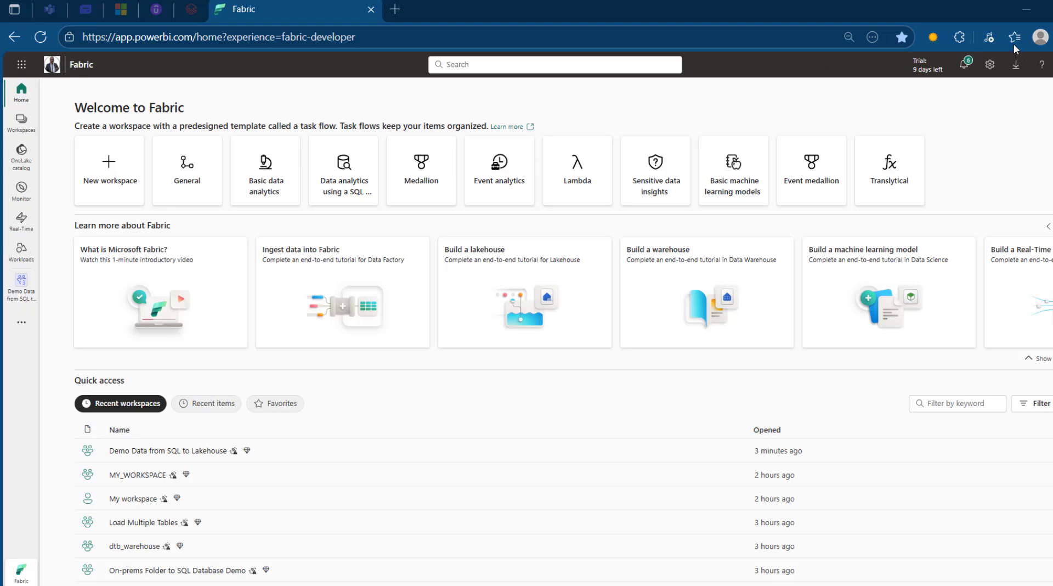
# Open the Data Gateway download page, return to the Fabric home page and check the installed on-premises data gateway's status.
pyautogui.click(1016, 67)
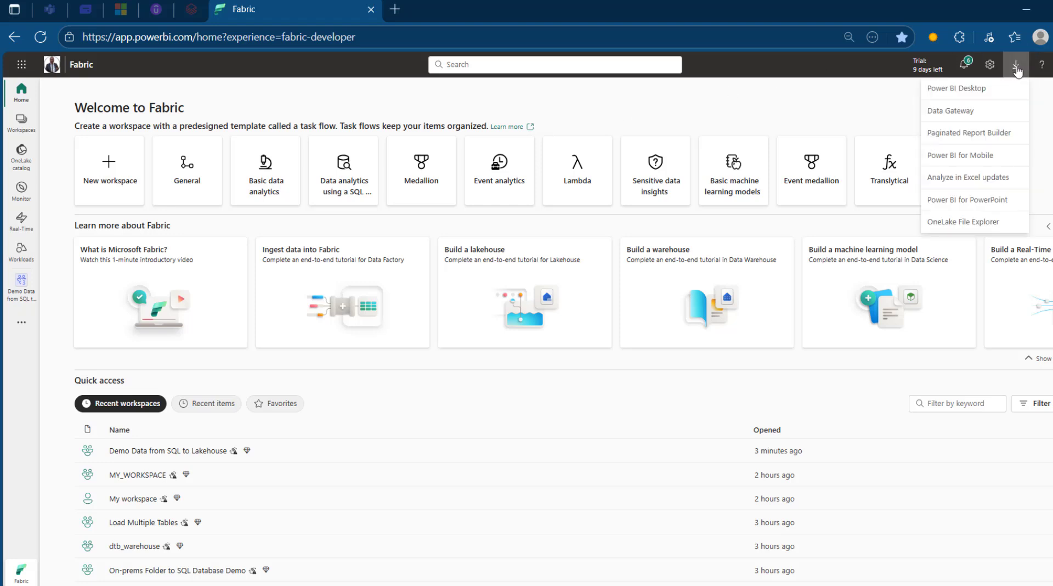
pyautogui.click(977, 117)
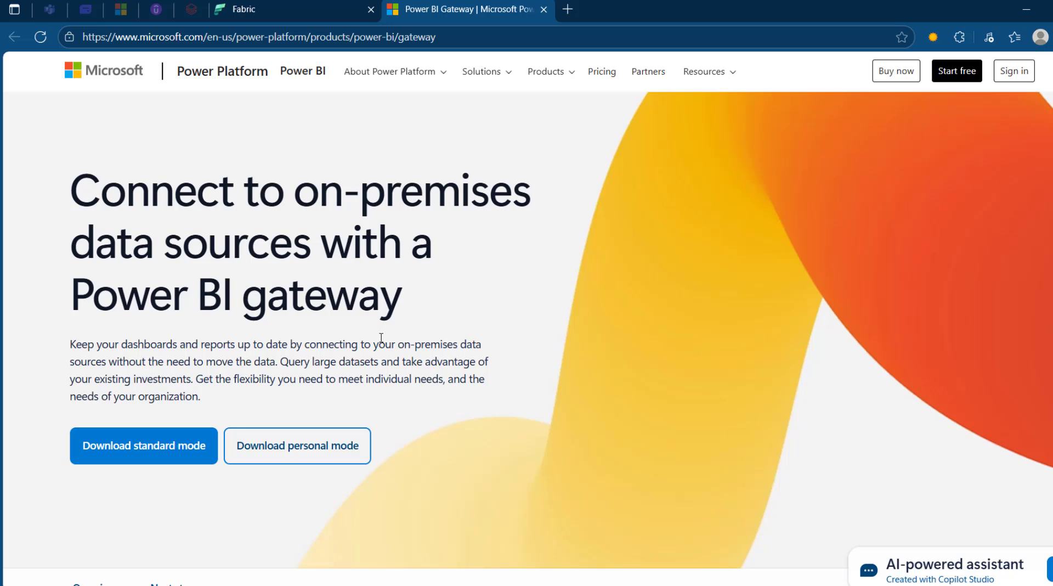
pyautogui.click(328, 6)
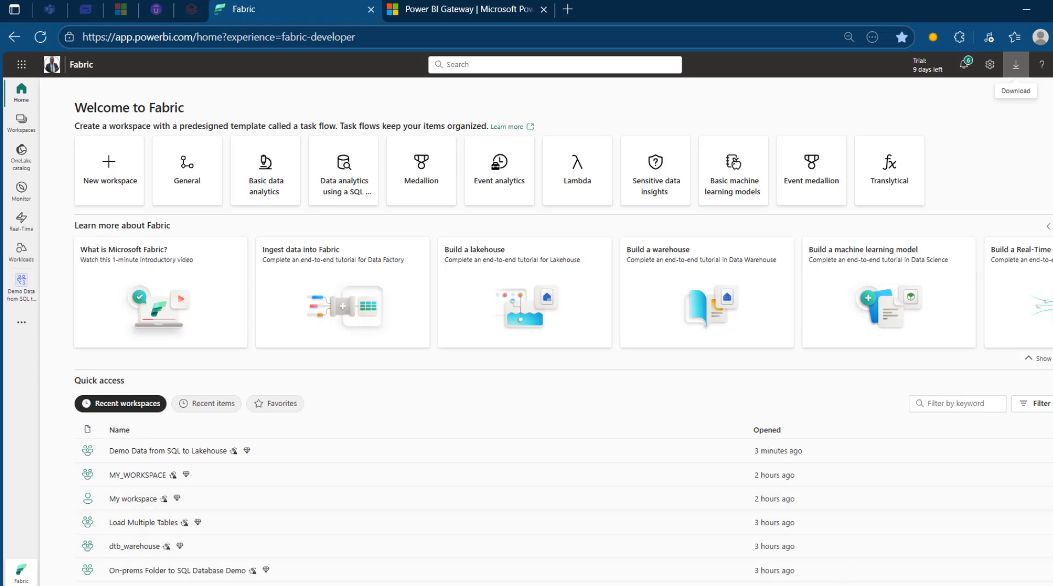
pyautogui.click(844, 585)
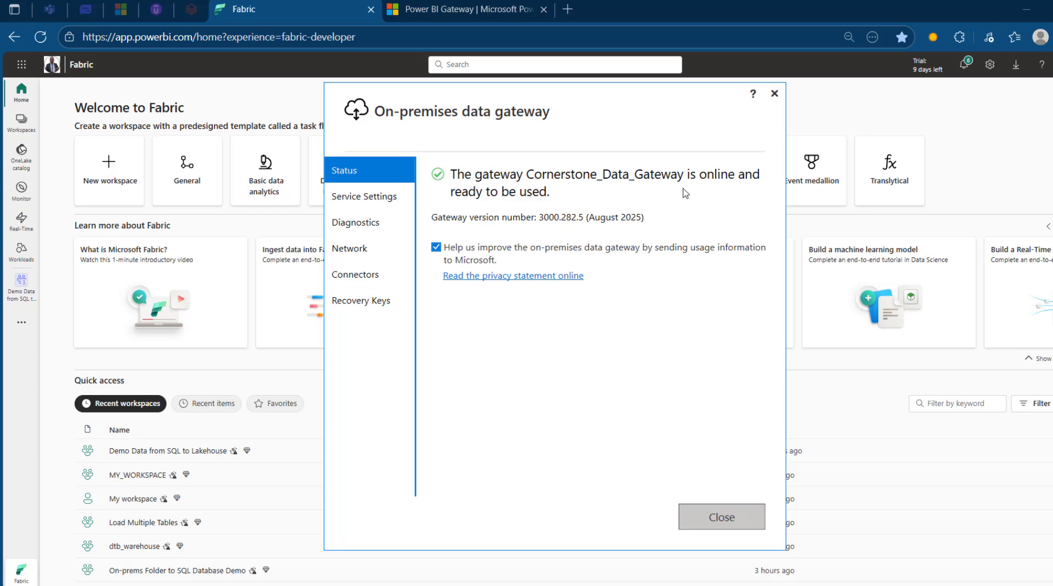
pyautogui.click(241, 108)
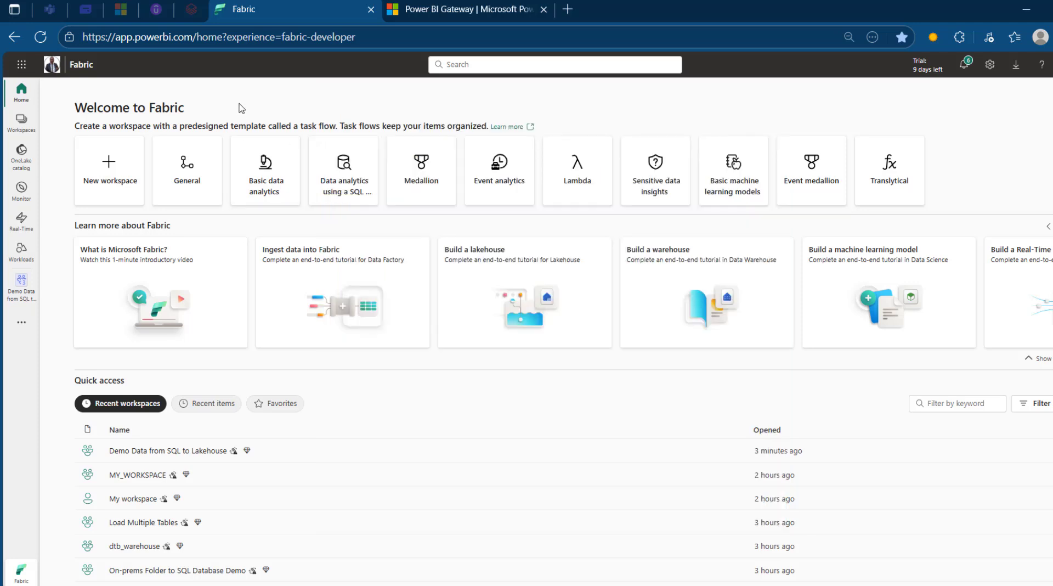
# Create a workspace named Demo101 and collapse its task flow area.
pyautogui.click(22, 123)
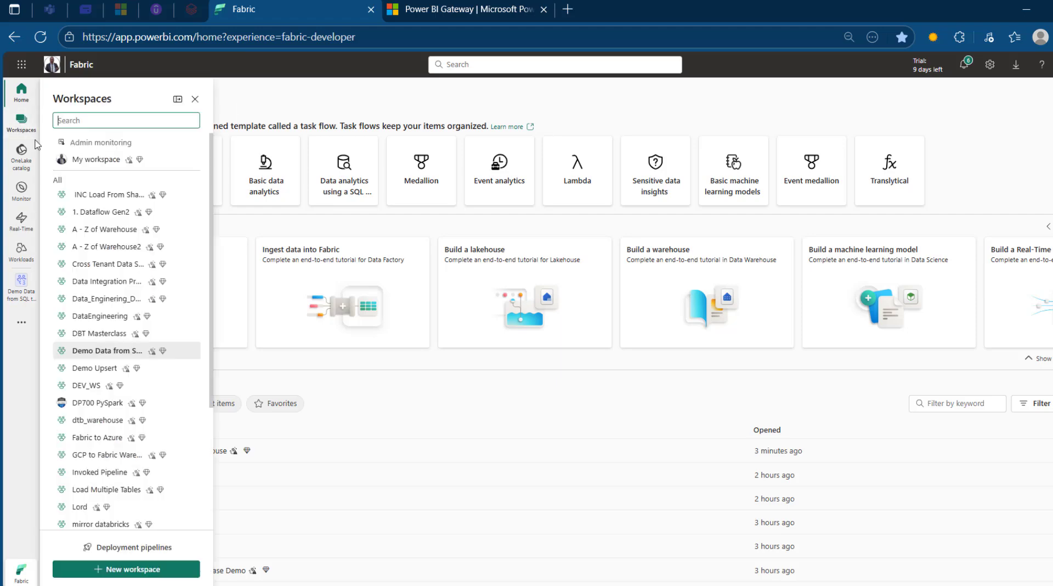
pyautogui.click(102, 565)
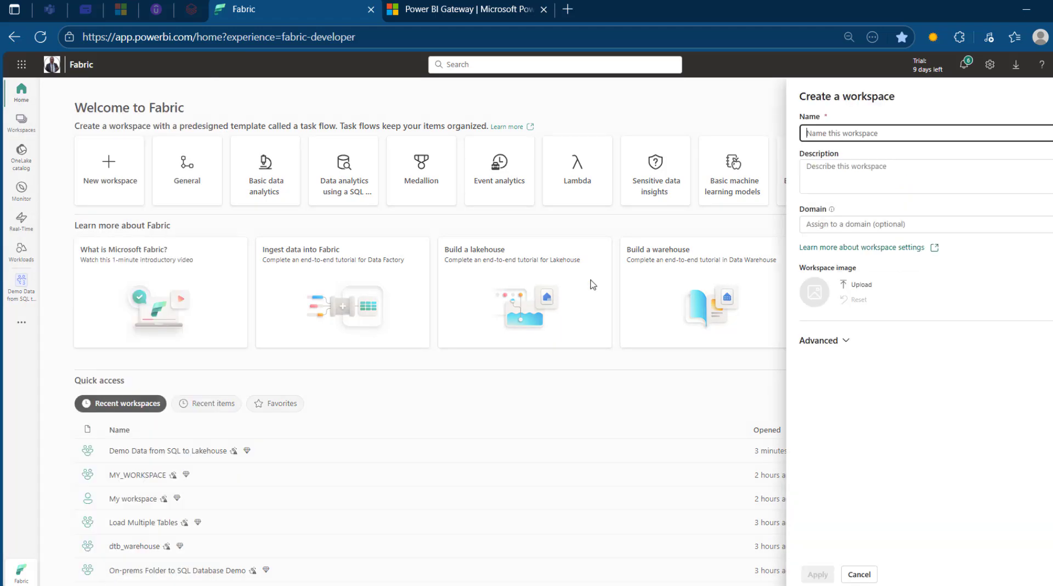
pyautogui.write('Demo101')
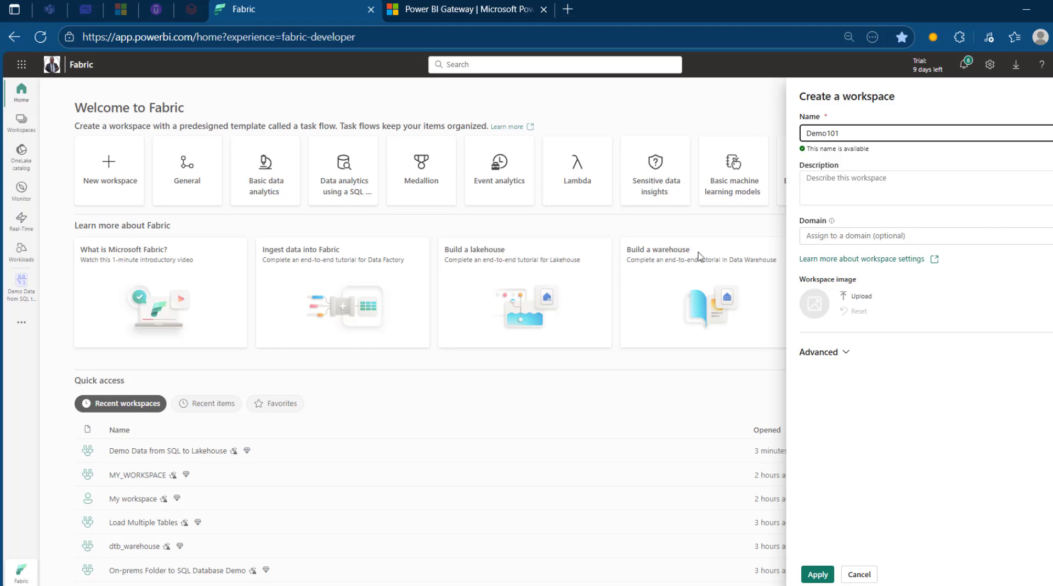
pyautogui.click(817, 574)
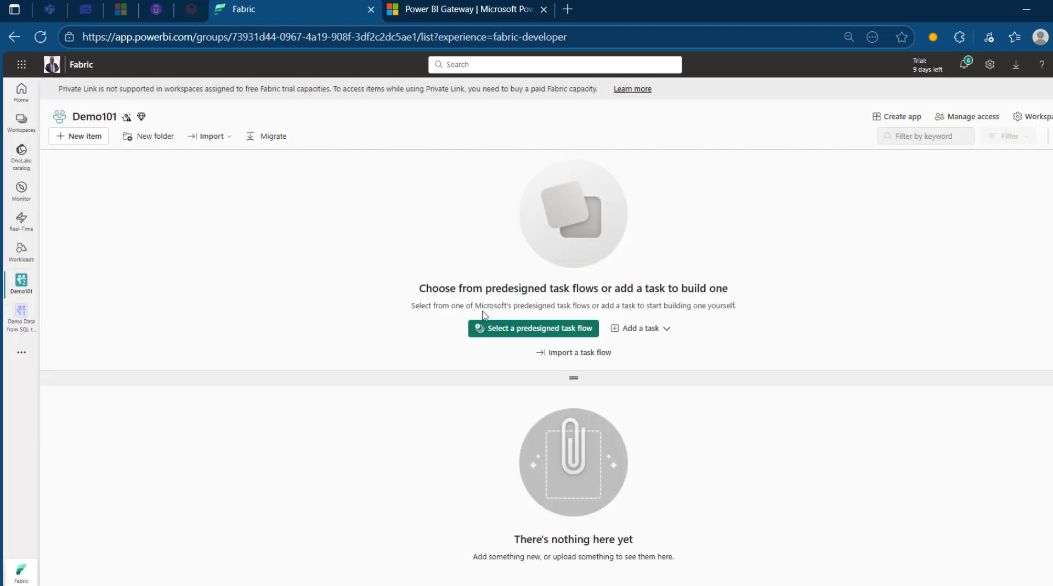
pyautogui.moveTo(578, 376); pyautogui.dragTo(552, 159)
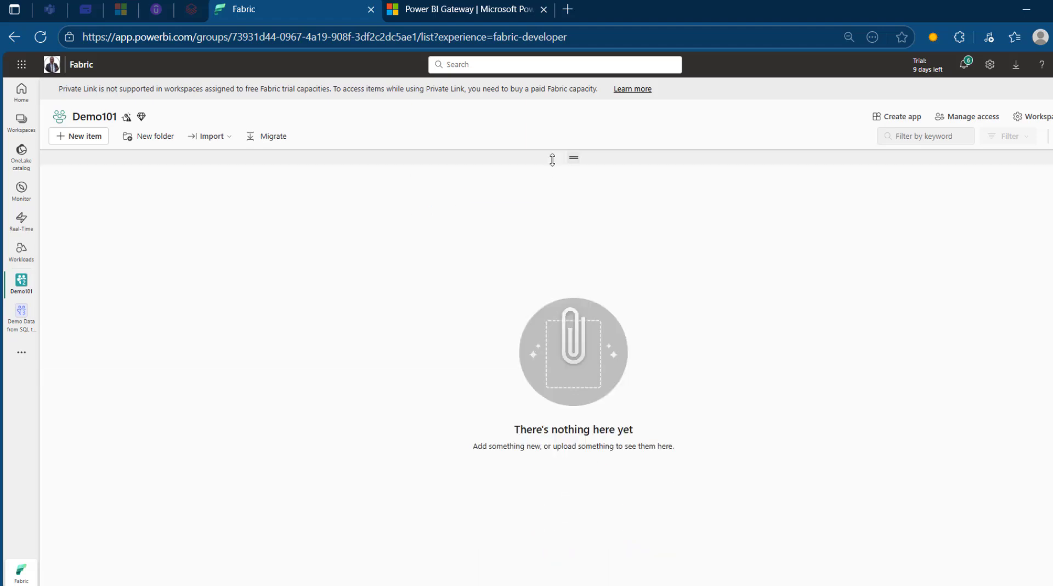
# Create a lakehouse named Sales_LH in the Demo101 workspace, without lakehouse schemas.
pyautogui.click(94, 137)
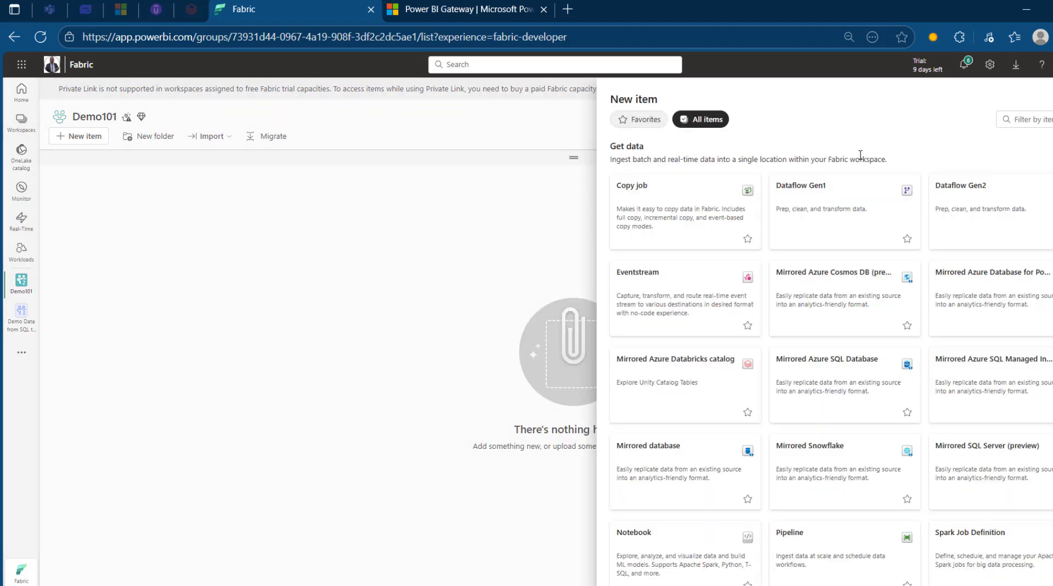
pyautogui.click(1025, 123)
pyautogui.write('lake')
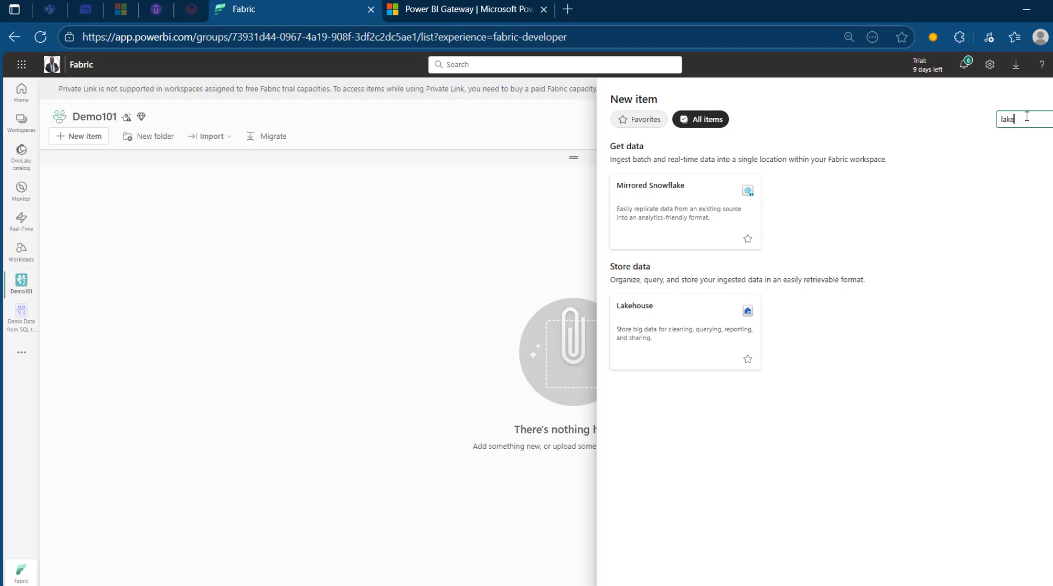
pyautogui.click(683, 317)
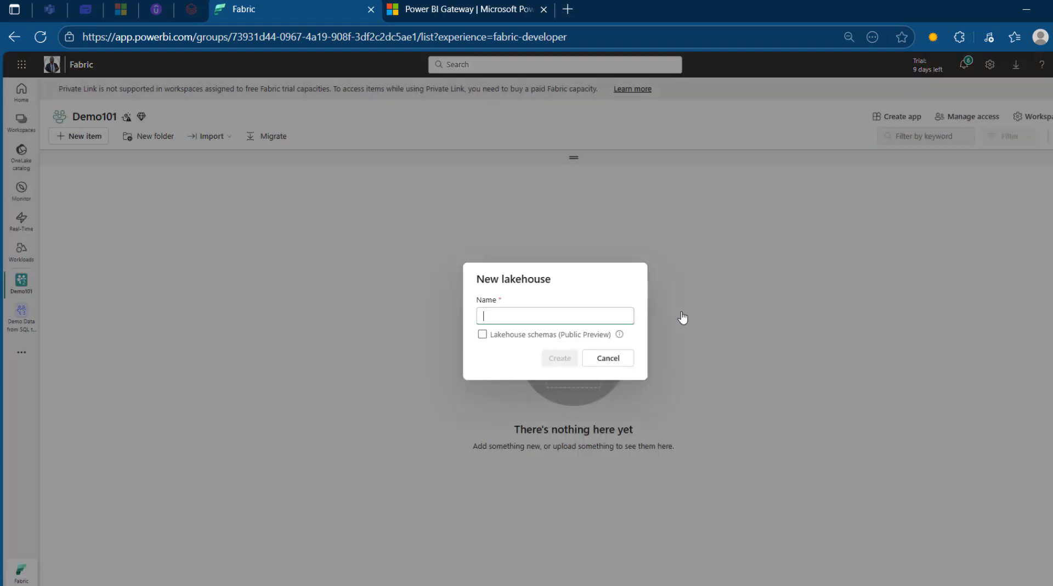
pyautogui.write('Sales_LH')
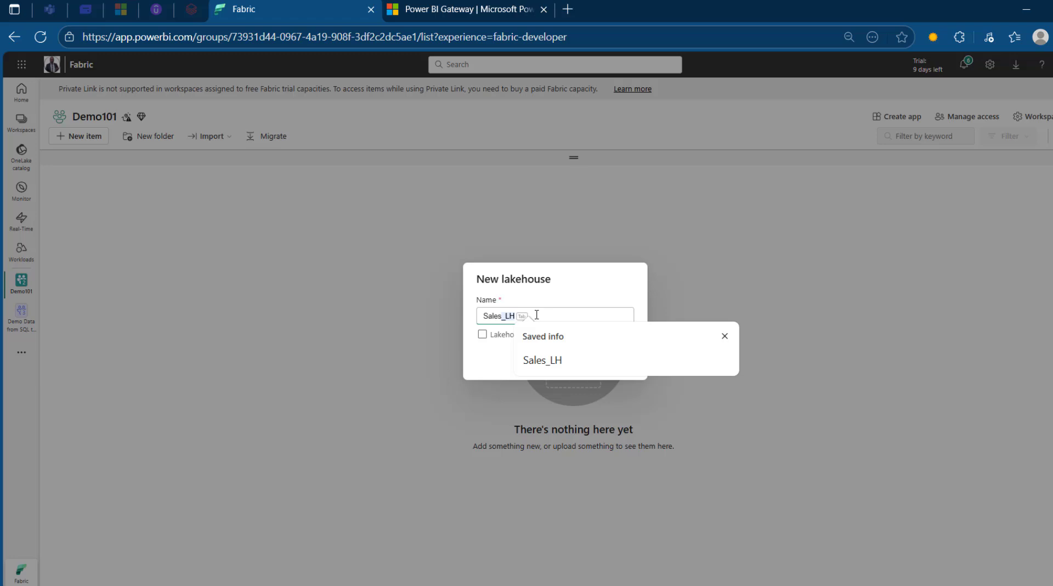
pyautogui.click(542, 360)
pyautogui.click(546, 358)
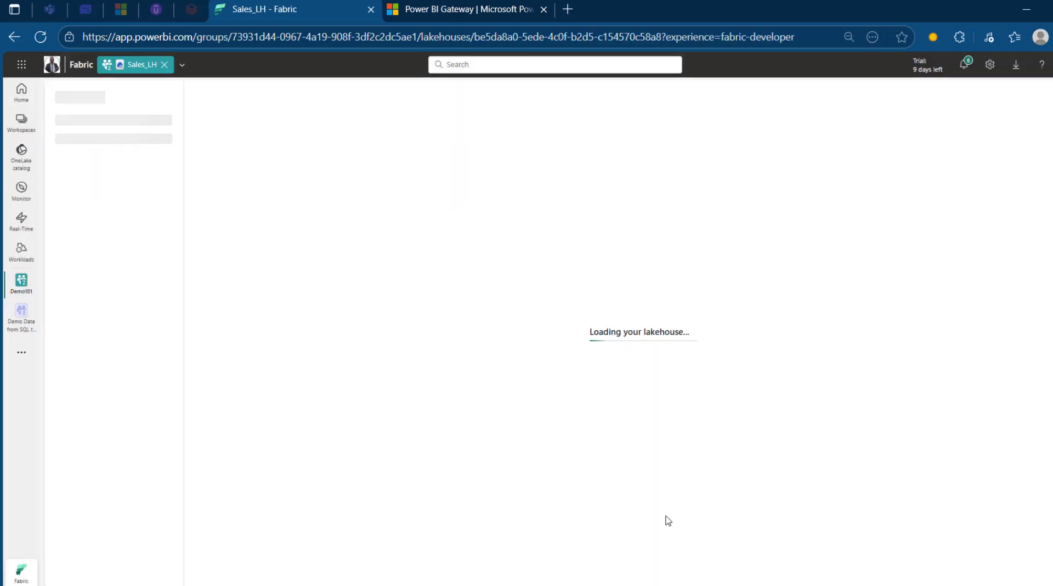
# Switch to SQL Server Management Studio and expand the Tables folder of the Sales database.
pyautogui.click(869, 582)
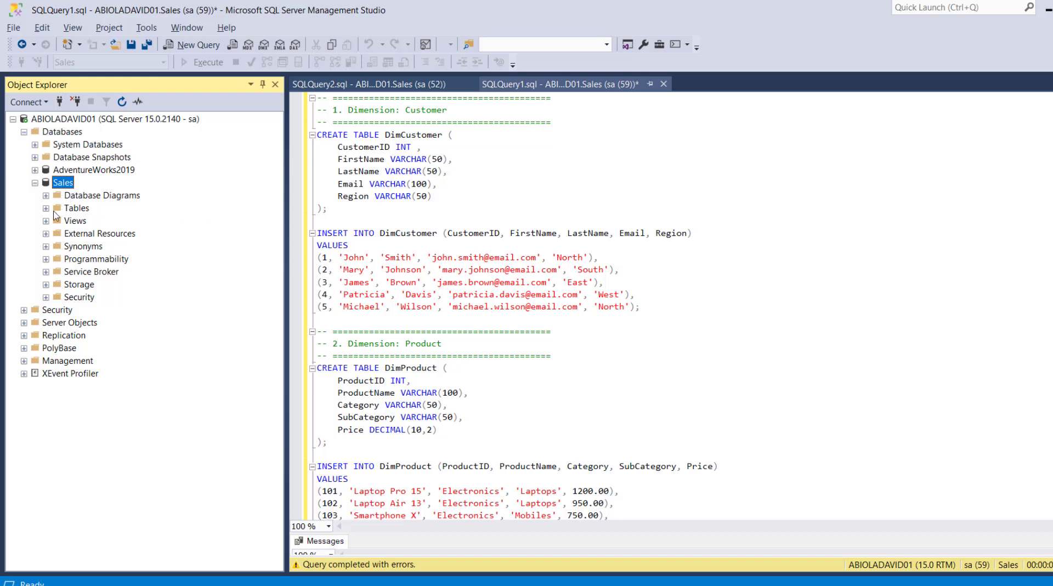
pyautogui.click(45, 208)
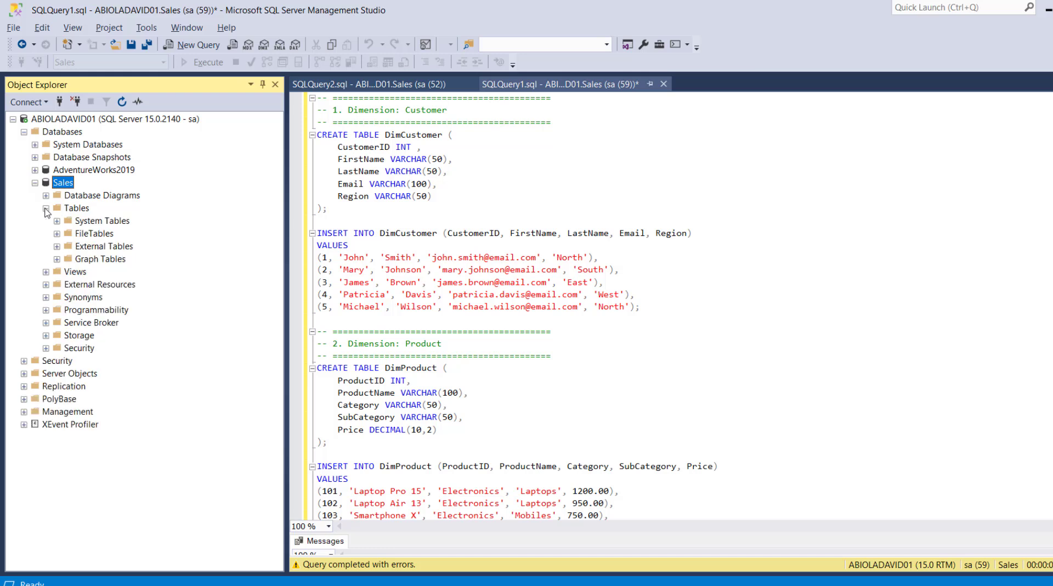
pyautogui.click(415, 233)
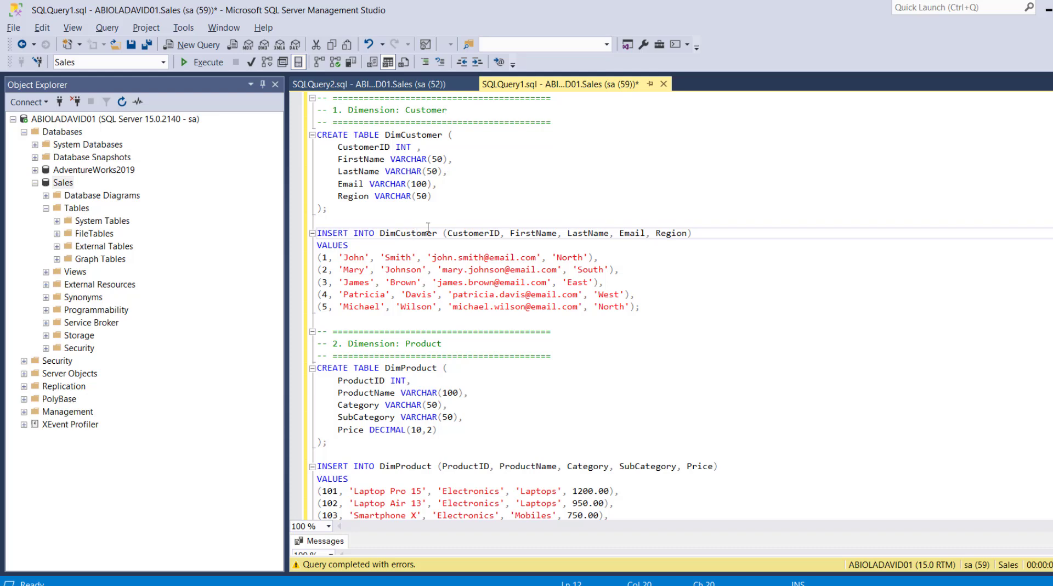
# Read through the whole SQLQuery1.sql script, from the customer dimension to the sales fact table and back to its start.
pyautogui.click(417, 347)
pyautogui.press('Down')
pyautogui.press('Down')
pyautogui.press('Down')
pyautogui.press('Down')
pyautogui.press('Down')
pyautogui.press('Down')
pyautogui.press('Down')
pyautogui.press('Down')
pyautogui.press('Down')
pyautogui.press('Down')
pyautogui.press('Down')
pyautogui.press('Down')
pyautogui.press('Down')
pyautogui.press('Down')
pyautogui.press('Down')
pyautogui.press('Down')
pyautogui.press('Down')
pyautogui.press('Down')
pyautogui.press('Down')
pyautogui.press('Down')
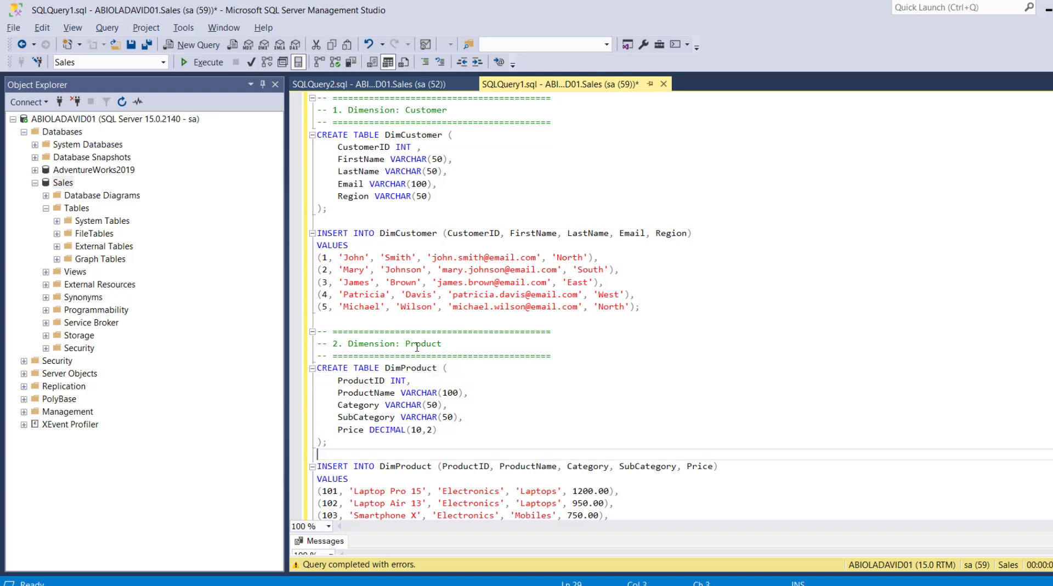
pyautogui.press('Down')
pyautogui.press('Down')
pyautogui.press('Down')
pyautogui.press('Down')
pyautogui.press('Down')
pyautogui.press('Down')
pyautogui.press('Down')
pyautogui.press('Down')
pyautogui.press('Down')
pyautogui.press('Down')
pyautogui.press('Down')
pyautogui.press('Down')
pyautogui.press('Down')
pyautogui.press('Down')
pyautogui.press('Down')
pyautogui.press('Down')
pyautogui.press('Down')
pyautogui.press('Down')
pyautogui.press('Down')
pyautogui.press('Down')
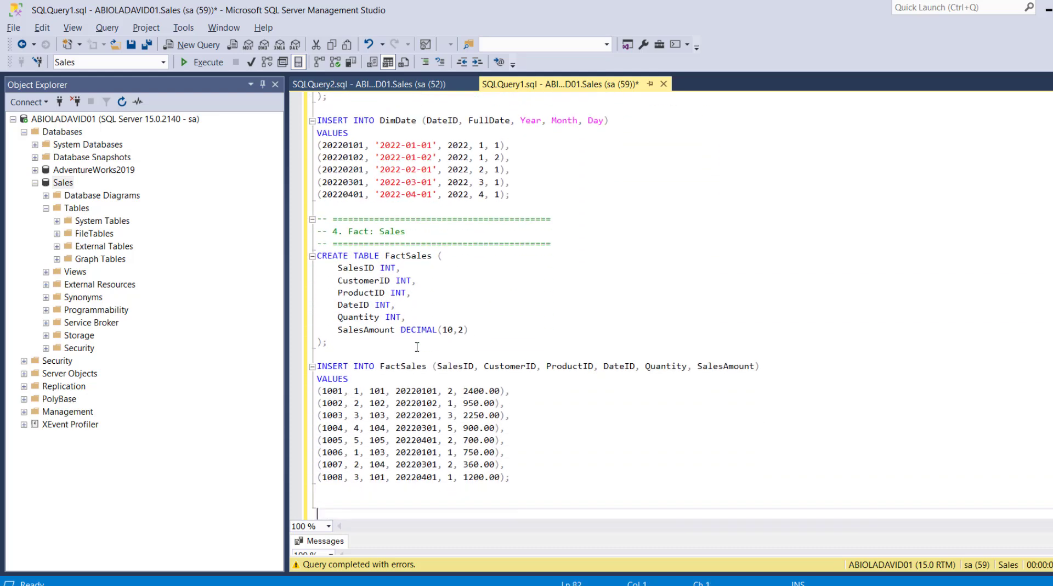
pyautogui.press('Up')
pyautogui.press('Up')
pyautogui.press('Up')
pyautogui.press('Up')
pyautogui.press('Up')
pyautogui.press('Up')
pyautogui.press('Up')
pyautogui.press('Up')
pyautogui.press('Up')
pyautogui.press('Up')
pyautogui.press('Up')
pyautogui.press('Up')
pyautogui.press('Up')
pyautogui.press('Up')
pyautogui.press('Up')
pyautogui.press('Up')
pyautogui.press('Up')
pyautogui.press('Up')
pyautogui.press('Up')
pyautogui.press('Up')
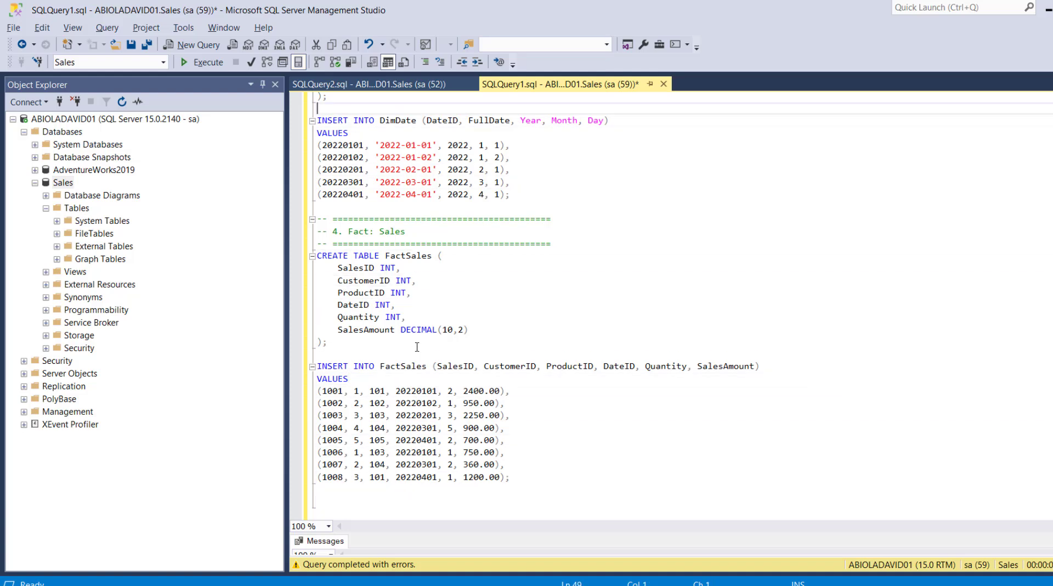
pyautogui.press('Up')
pyautogui.press('Up')
pyautogui.press('Up')
pyautogui.press('Up')
pyautogui.press('Up')
pyautogui.press('Up')
pyautogui.press('Up')
pyautogui.press('Up')
pyautogui.press('Up')
pyautogui.press('Up')
pyautogui.press('Up')
pyautogui.press('Up')
pyautogui.press('Up')
pyautogui.press('Up')
pyautogui.press('Up')
pyautogui.press('Up')
pyautogui.press('Up')
pyautogui.press('Up')
pyautogui.press('Up')
pyautogui.press('Up')
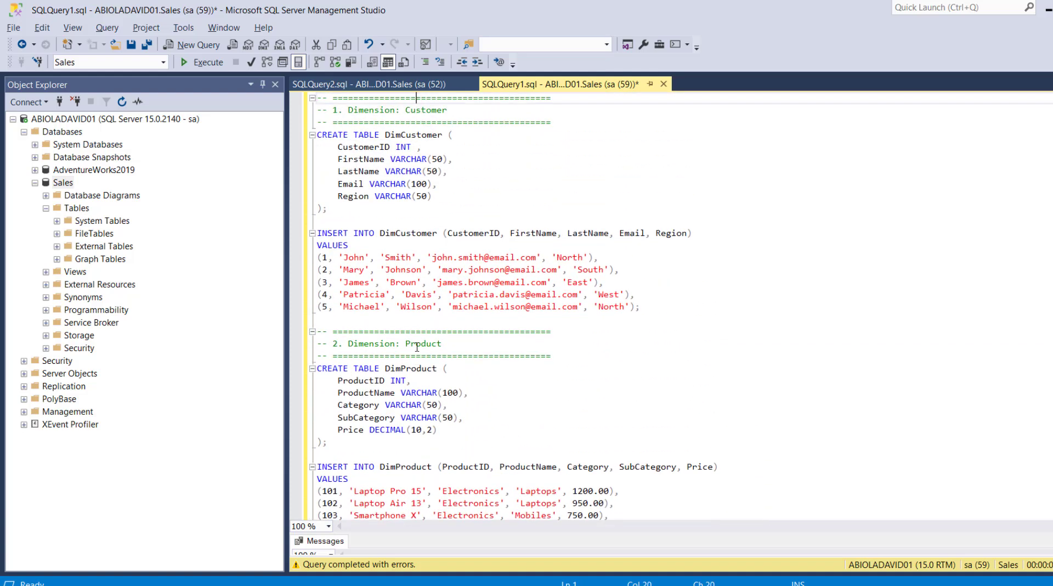
# Examine the column definitions and inserted rows for DimCustomer, DimProduct, DimDate and FactSales in the script.
pyautogui.moveTo(414, 208); pyautogui.dragTo(287, 152)
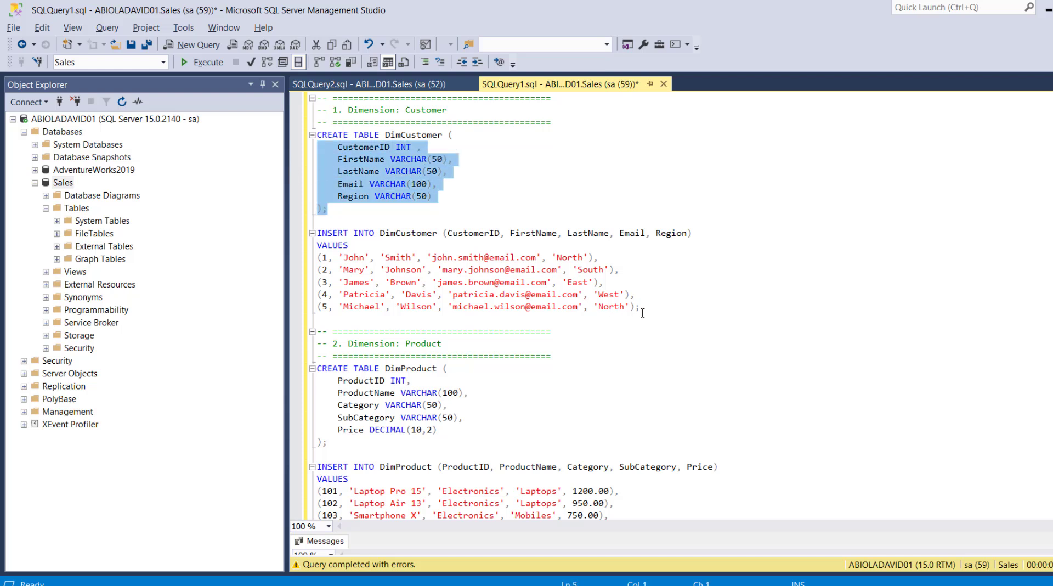
pyautogui.moveTo(657, 312); pyautogui.dragTo(313, 258)
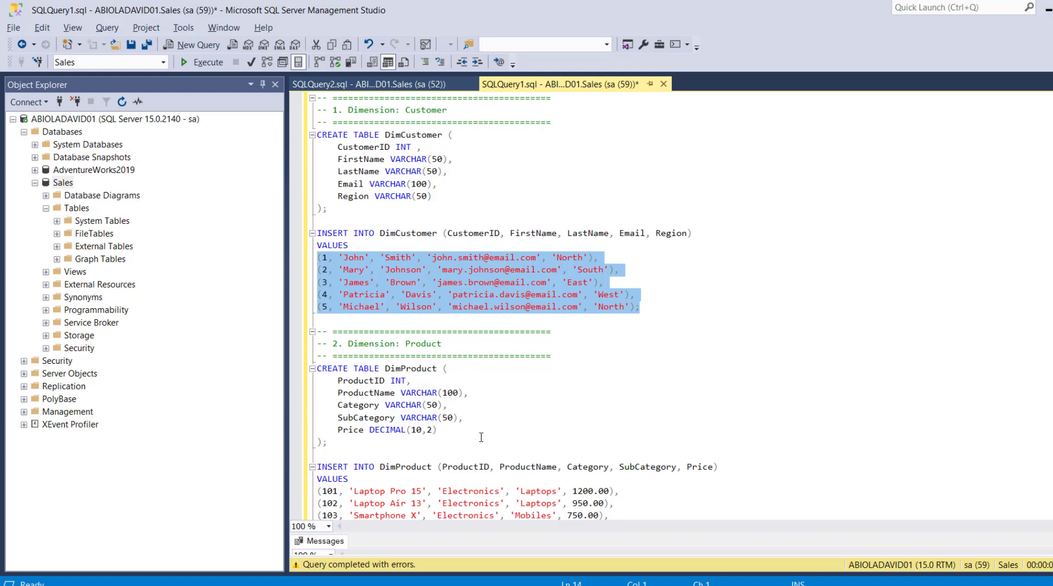
pyautogui.moveTo(481, 442); pyautogui.dragTo(376, 405)
pyautogui.click(500, 466)
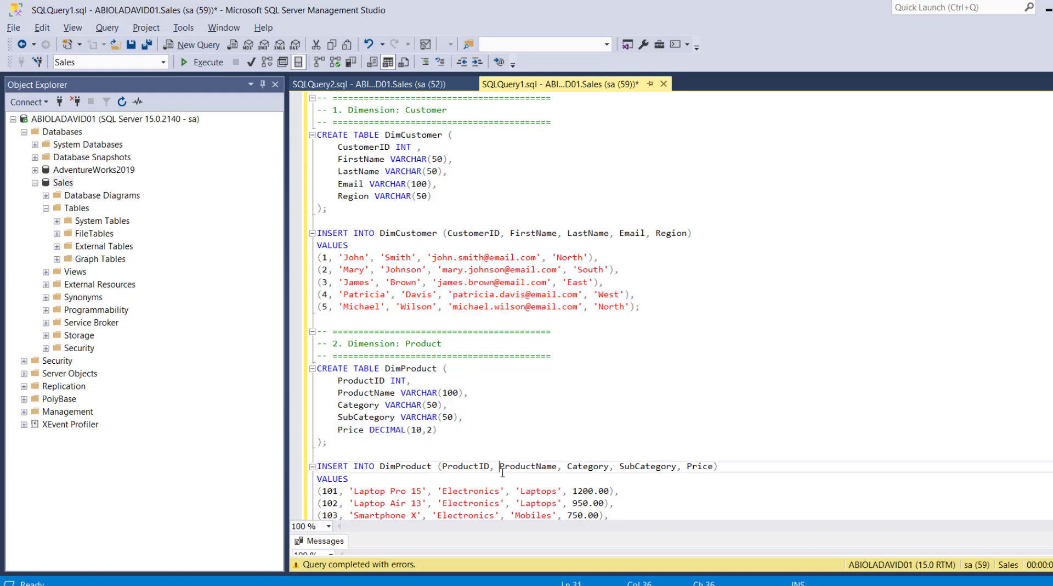
pyautogui.press('Down')
pyautogui.press('Down')
pyautogui.press('Down')
pyautogui.press('Down')
pyautogui.press('Down')
pyautogui.press('Down')
pyautogui.press('Down')
pyautogui.press('Down')
pyautogui.scroll(-2, 502, 472)
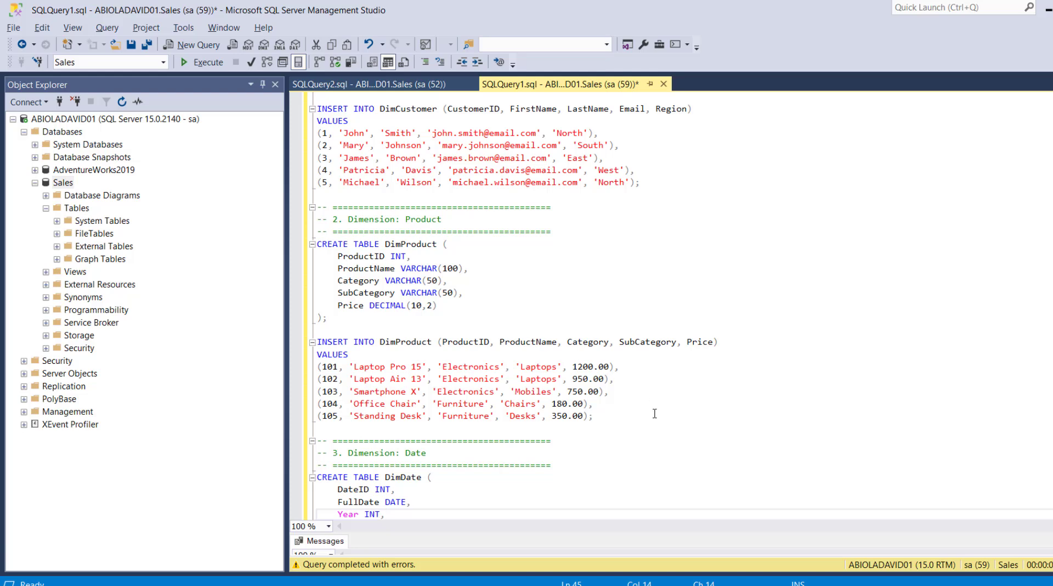
pyautogui.moveTo(656, 415); pyautogui.dragTo(368, 343)
pyautogui.click(453, 412)
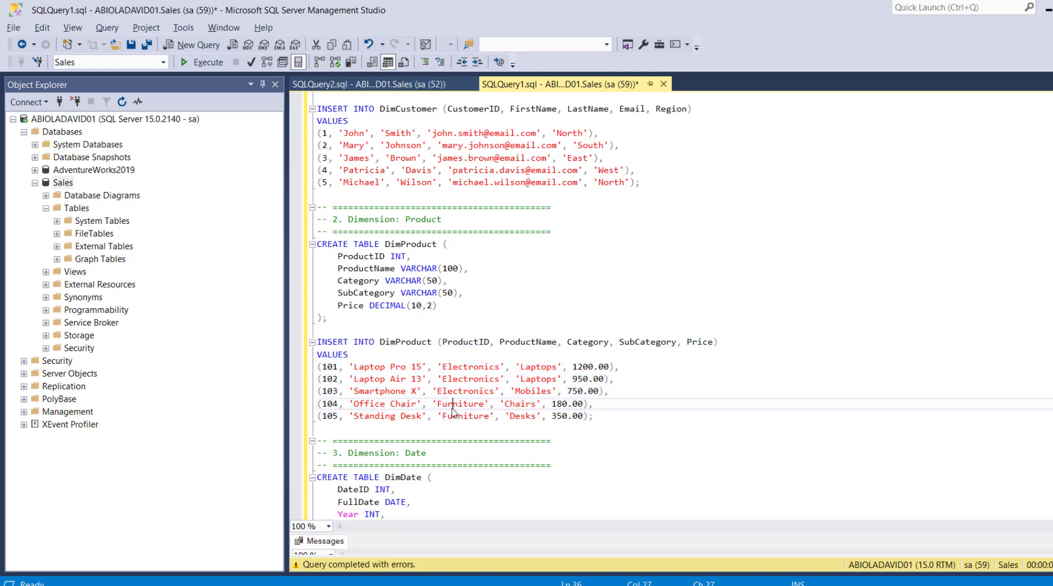
pyautogui.hotkey('ctrl', 'End')
pyautogui.write(");  INSERT INTO DimDate (DateID, FullDate, Year, Month, Day) VALUES (20220101, '2022-01-01', 2022, 1, 1), (20220102, '2022-01-02', 2022, 1, 2), (20220201, '2022-02-01', 2022, 2, 1), (20220301, '2022-03-01', 2022, 3, 1), (20220401, '2022-04-01', 2022, 4, 1);  -- =========================================== -- 4. Fact: Sales -- =========================================== CREATE TABLE FactSales (     SalesID INT,     CustomerID INT,     ProductID INT,     DateID INT,     Quantity INT,     SalesAmount DECIMAL(10,2) );  INSERT INTO FactSales (SalesID, CustomerID, ProductID, DateID, Quantity, SalesAmount) VALUES (1001, 1, 101, 20220101, 2, 2400.00), (1002, 2, 102, 20220102, 1")
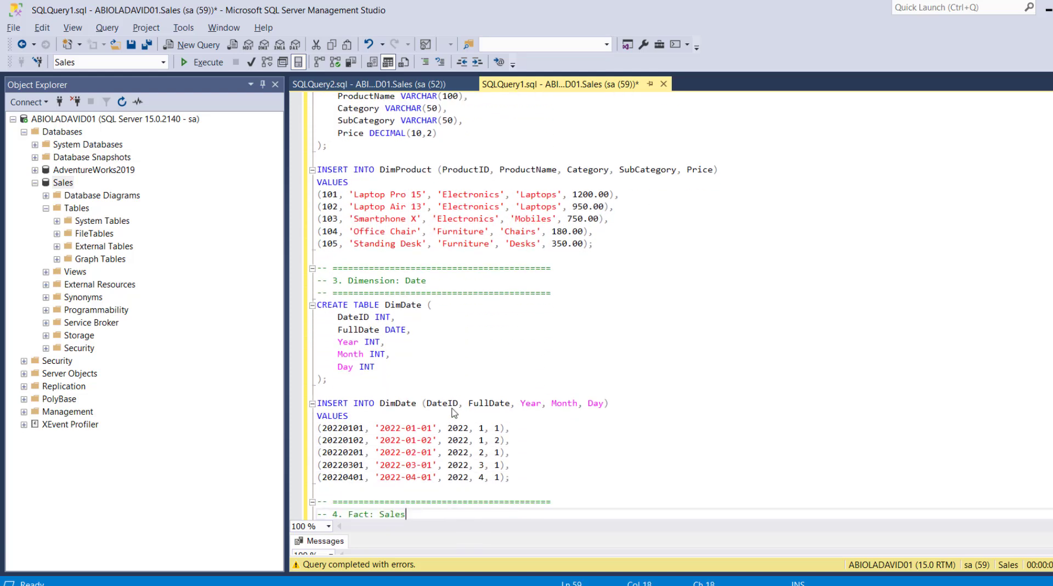
pyautogui.write(' (1003, 3, 103, 20220201, 3, 2250.00), (1004, 4, 104, 20220301, 5, 900.00), (1005, 5, 105, 20220401, 2, 700.00), (1006, 1, 103, 20220101, 1, 750.00), (1007, 2, 104, 20220301, 2, 360.00), (1008, 3, 101, 20220401, 1, 1200.00);')
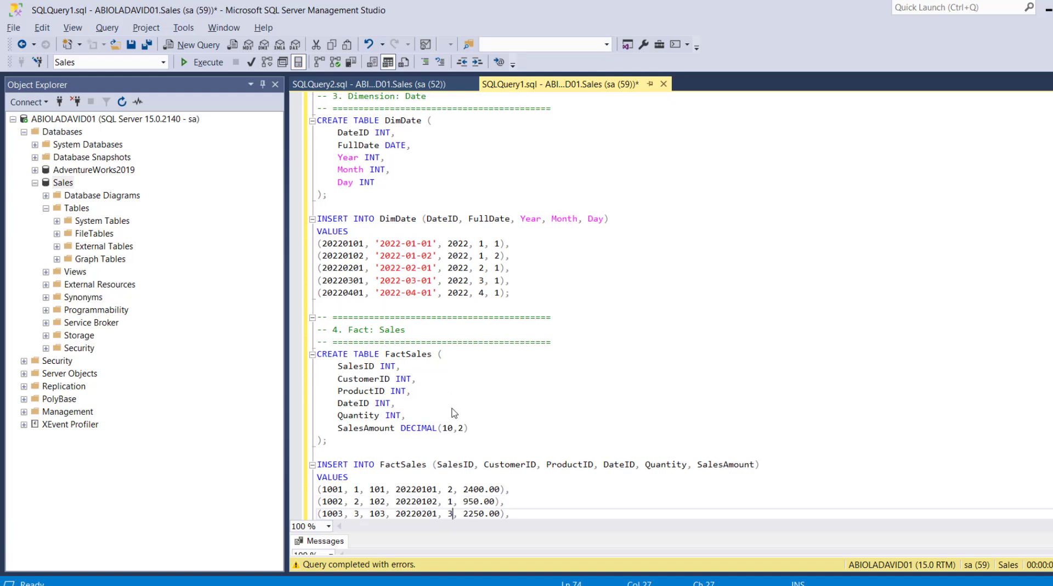
# Run the entire script to create and fill the four tables in the Sales database, and enlarge the message area.
pyautogui.hotkey('ctrl', 'a')
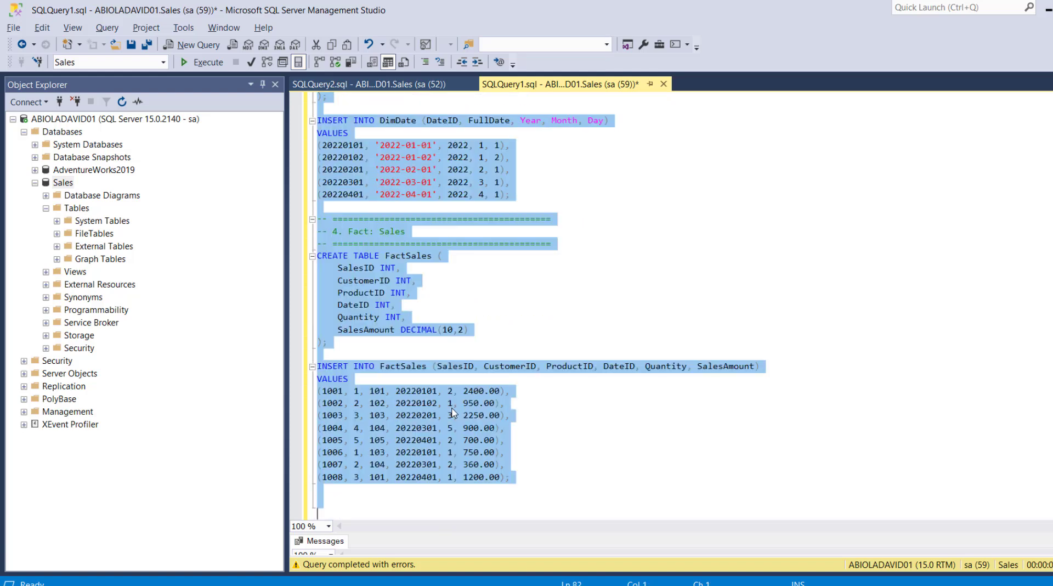
pyautogui.click(198, 63)
pyautogui.moveTo(717, 531); pyautogui.dragTo(628, 390)
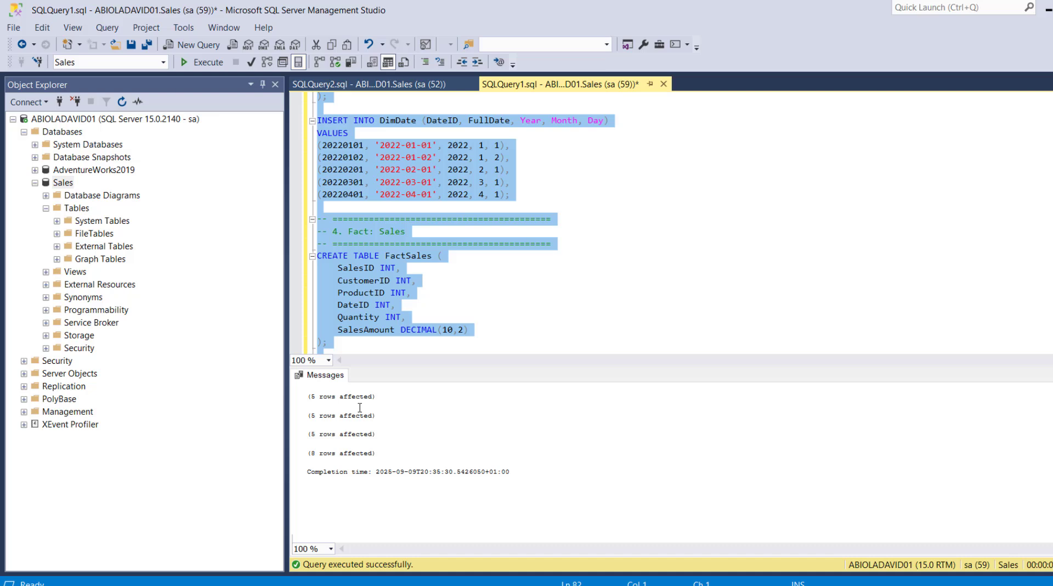
# Add the query SELECT * FROM FactSales at the end of the script and run only that statement.
pyautogui.click(626, 343)
pyautogui.scroll(-1, 627, 343)
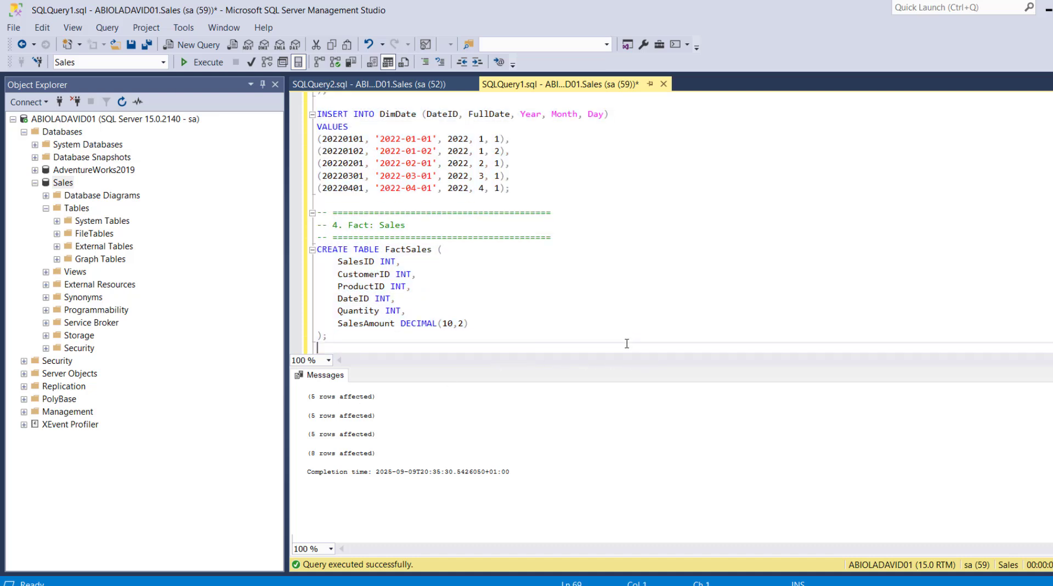
pyautogui.scroll(-4, 627, 343)
pyautogui.click(627, 343)
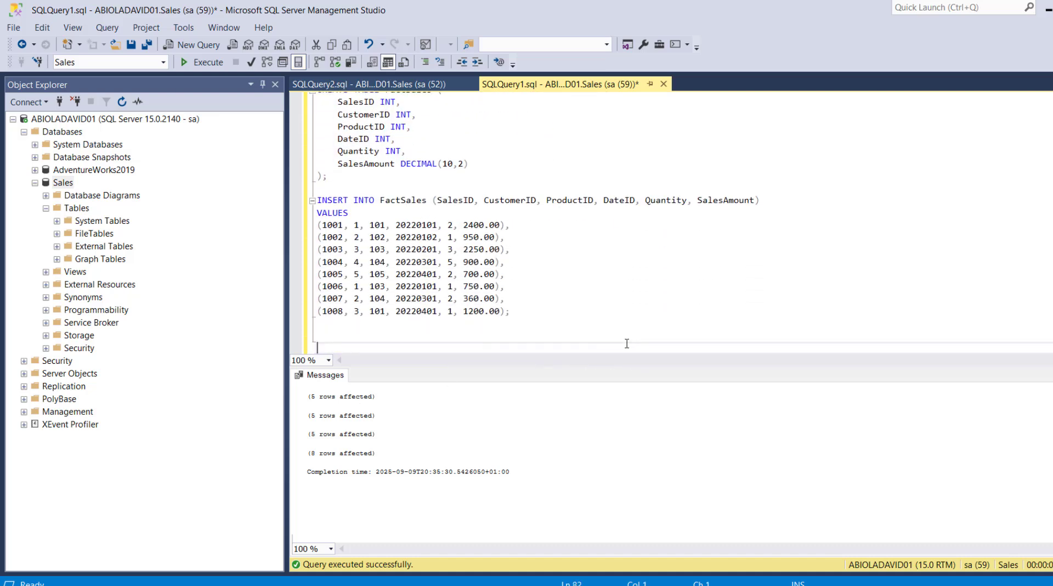
pyautogui.write('SELECT * FROM FactSales')
pyautogui.moveTo(487, 347); pyautogui.dragTo(315, 348)
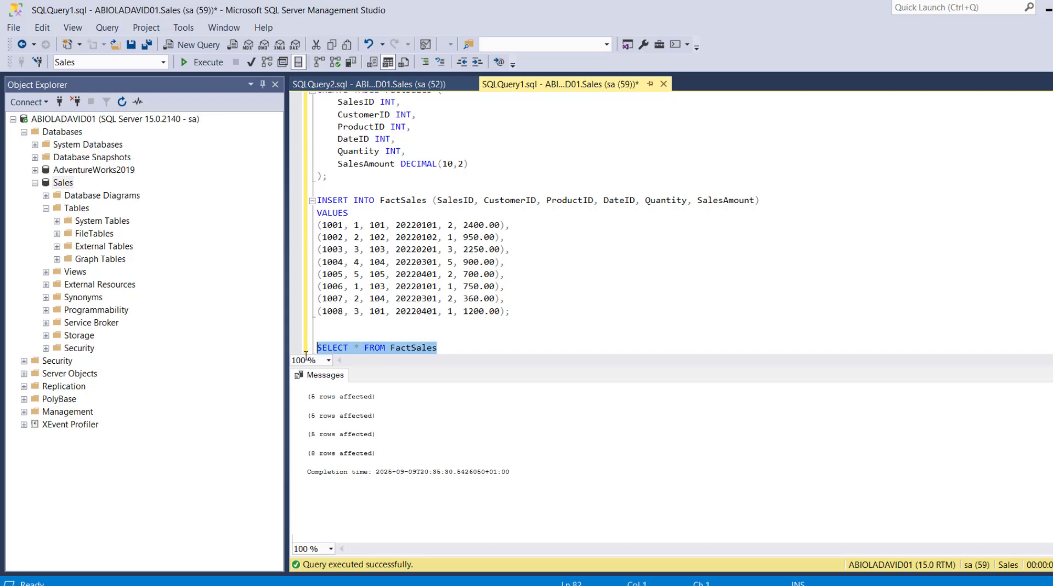
pyautogui.click(179, 62)
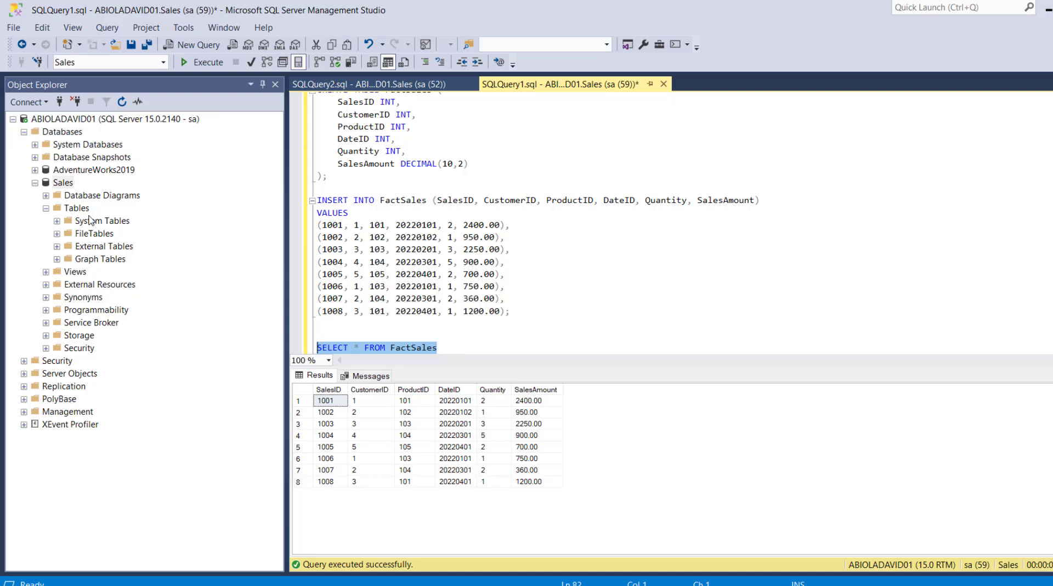
# Refresh the Sales database in Object Explorer and expand its Tables folder.
pyautogui.rightClick(63, 182)
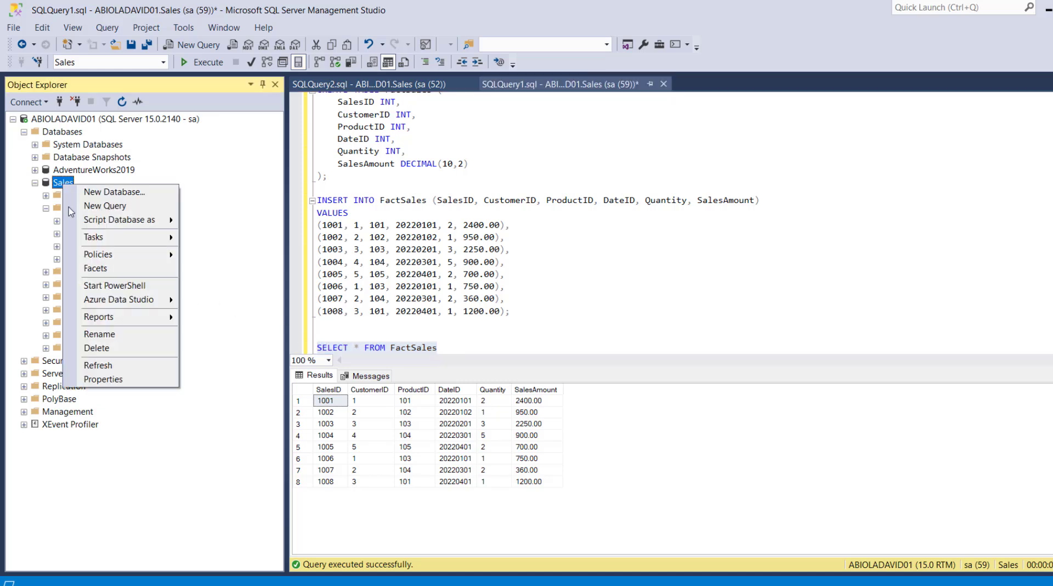
pyautogui.click(120, 370)
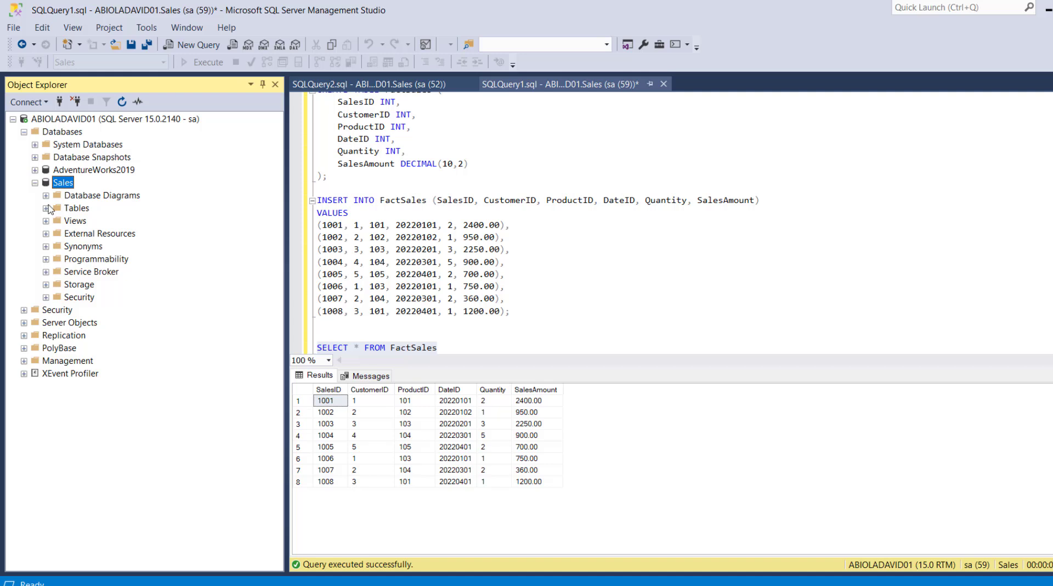
pyautogui.click(46, 208)
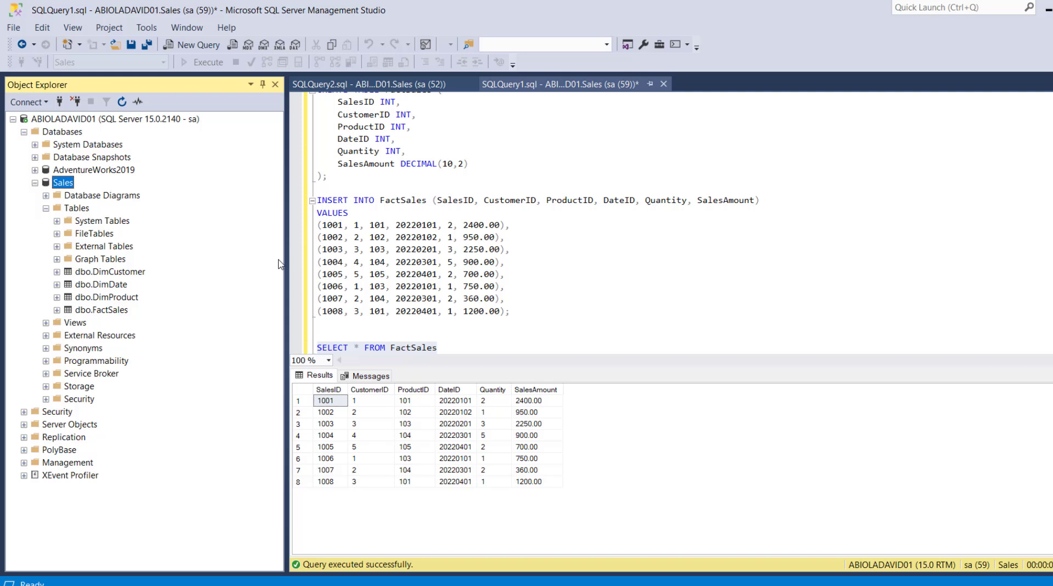
# Replace the SELECT * FROM FactSales statement with a SELECT of the TABLE_SCHEMA and TABLE_NAME columns.
pyautogui.moveTo(482, 346); pyautogui.dragTo(298, 347)
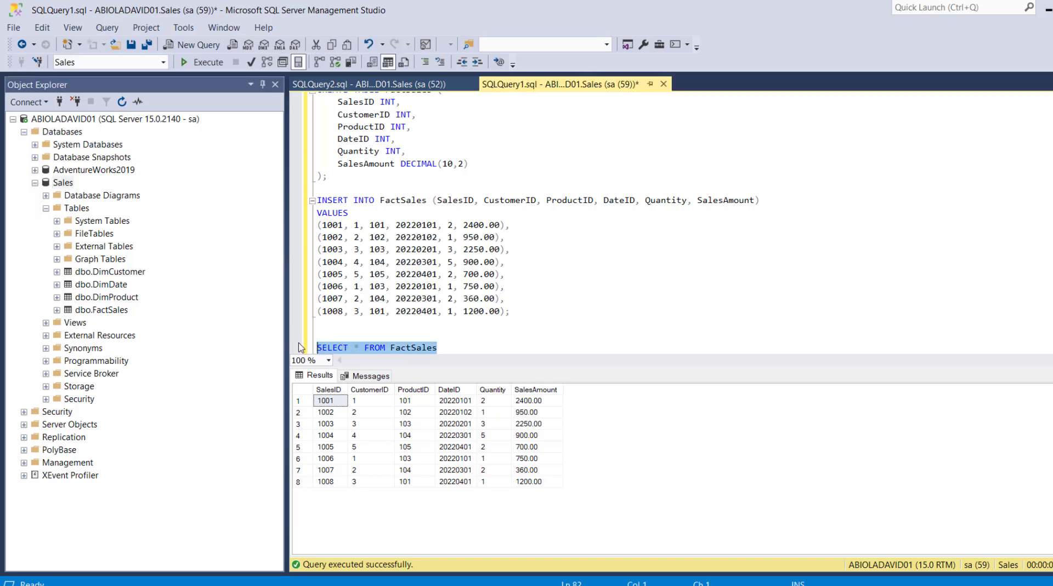
pyautogui.write('SELE')
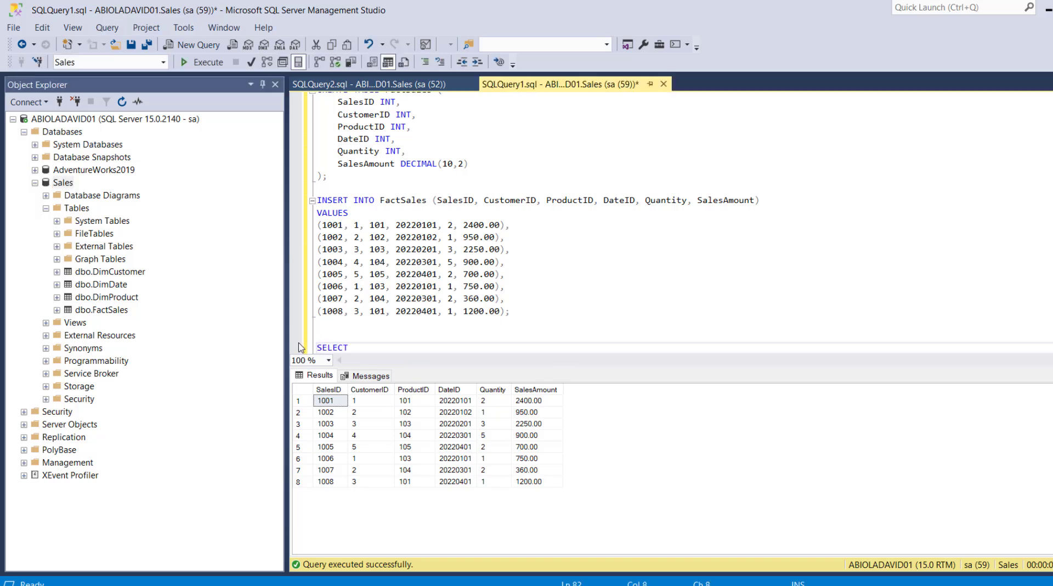
pyautogui.write('CT')
pyautogui.press('Return')
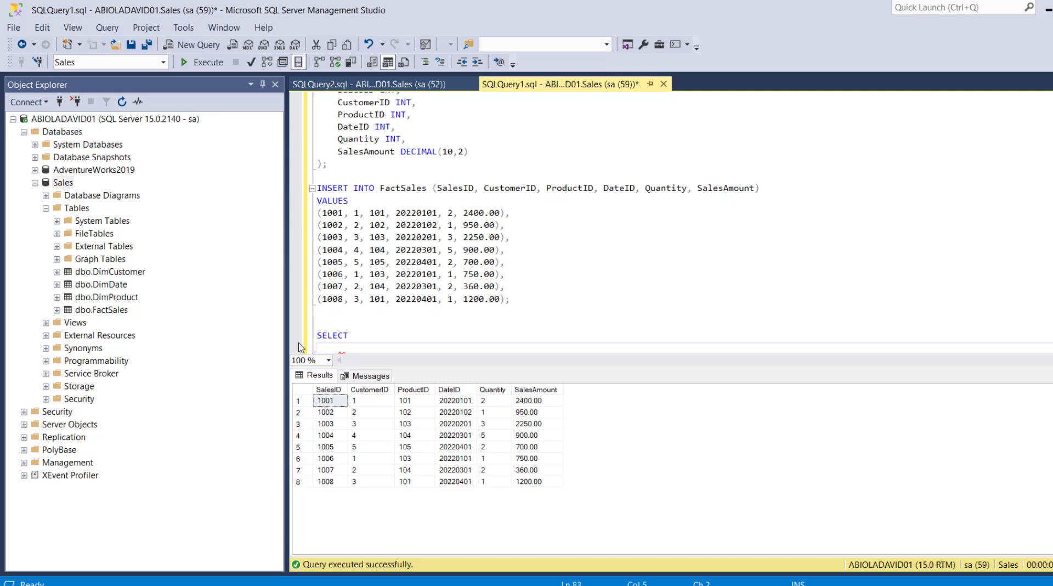
pyautogui.write('TABLE_SCHEM')
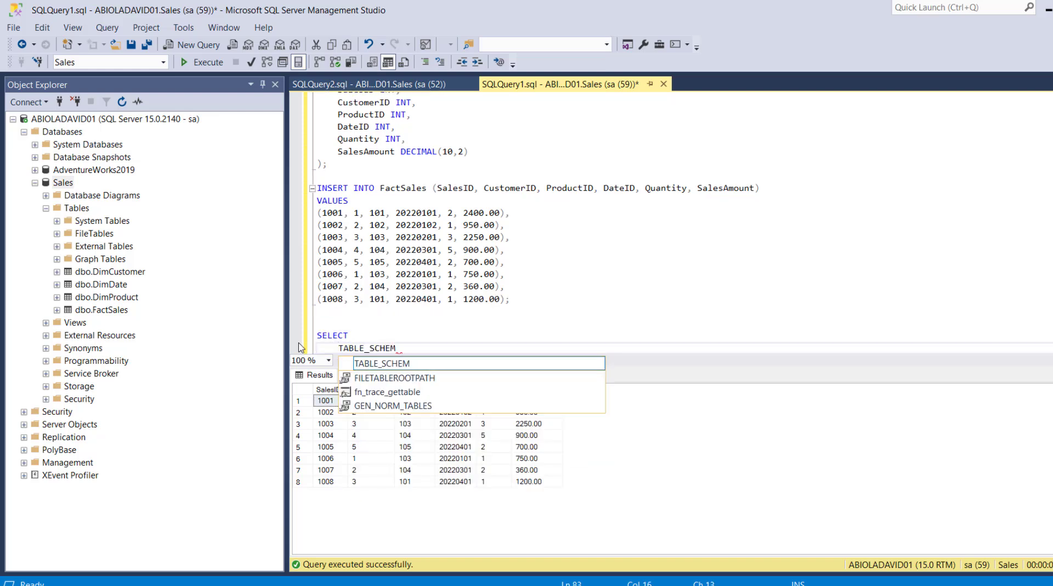
pyautogui.write('A,')
pyautogui.press('Return')
pyautogui.write('TAB')
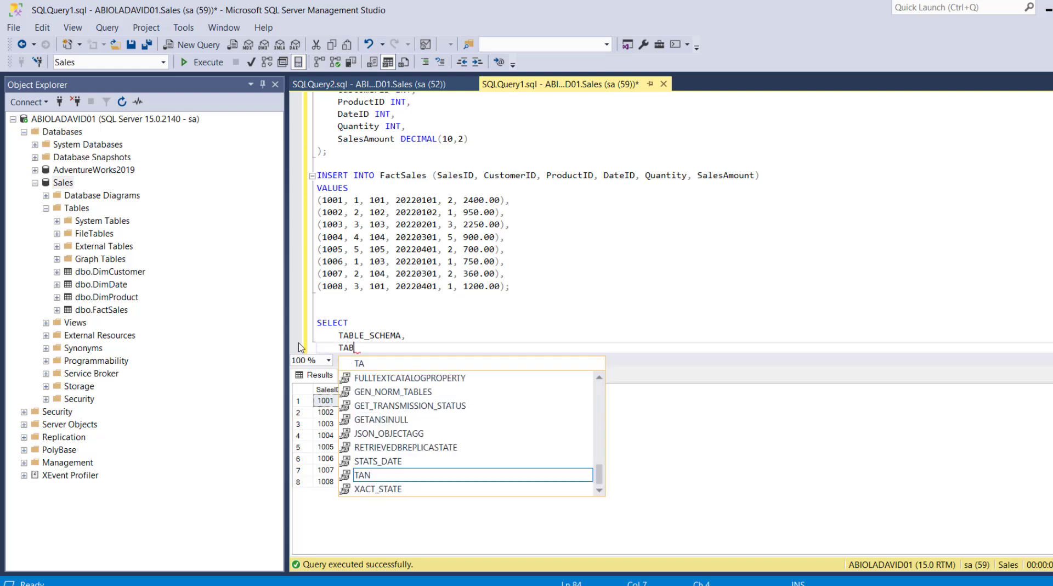
pyautogui.write('LE_NAME')
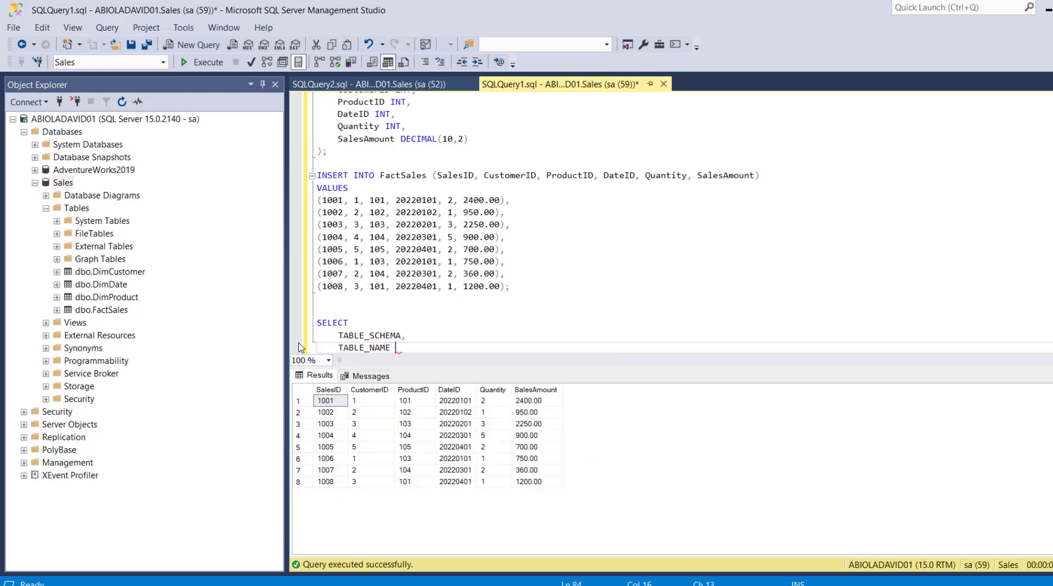
# Add a FROM clause to the query that reads from INFORMATION_SCHEMA.TABLES.
pyautogui.press('Return')
pyautogui.write('FR')
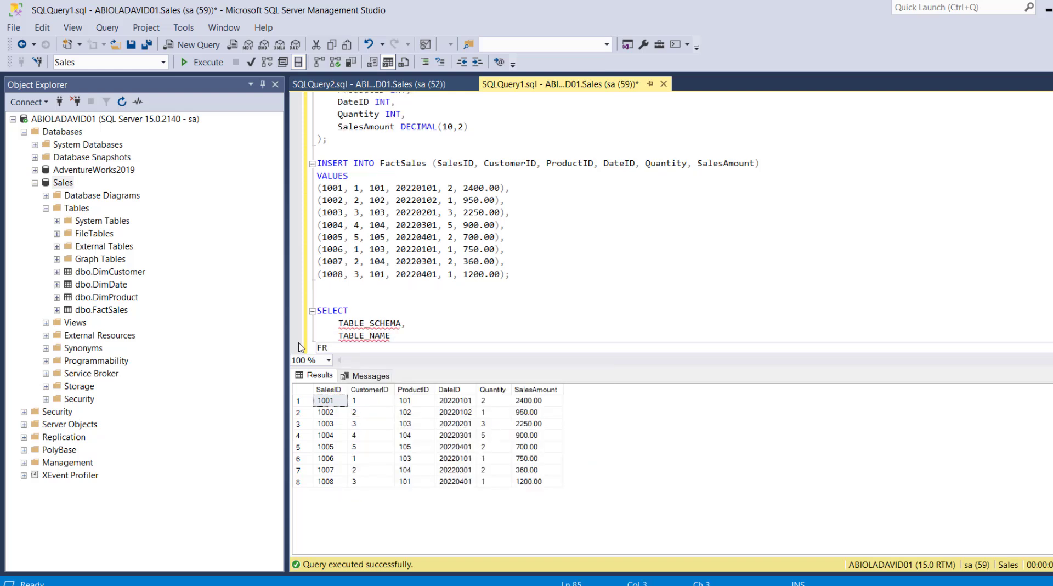
pyautogui.write('OM')
pyautogui.press('Return')
pyautogui.press('Tab')
pyautogui.write('INFO')
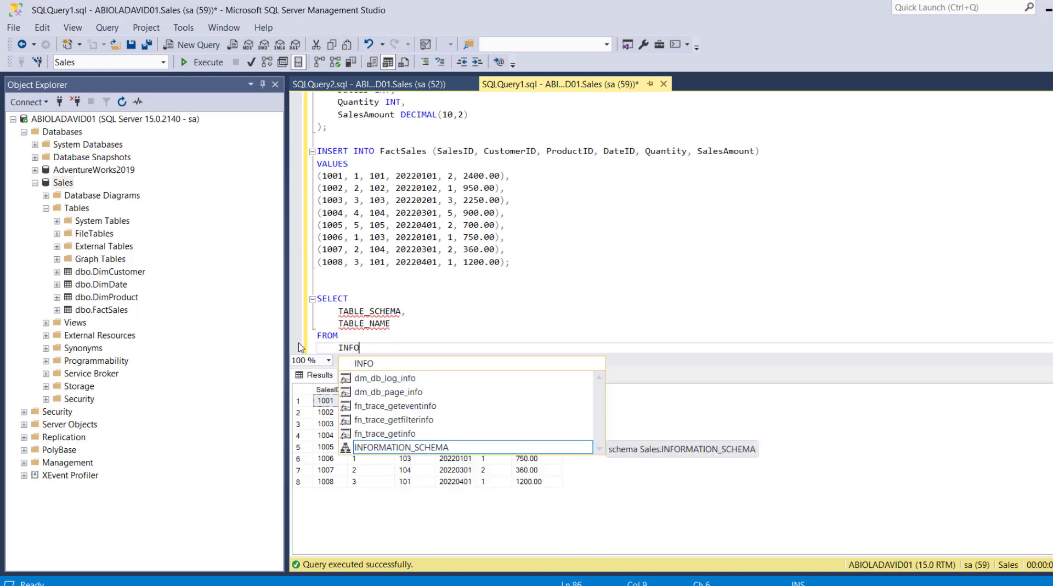
pyautogui.press('Tab')
pyautogui.write('.TABLE')
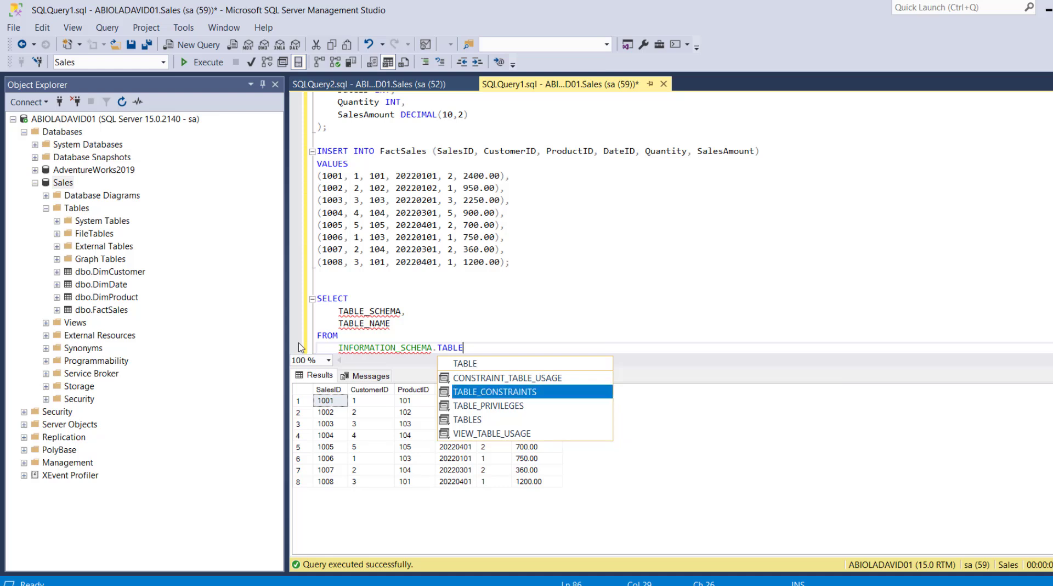
pyautogui.press('Down')
pyautogui.press('Down')
pyautogui.press('Tab')
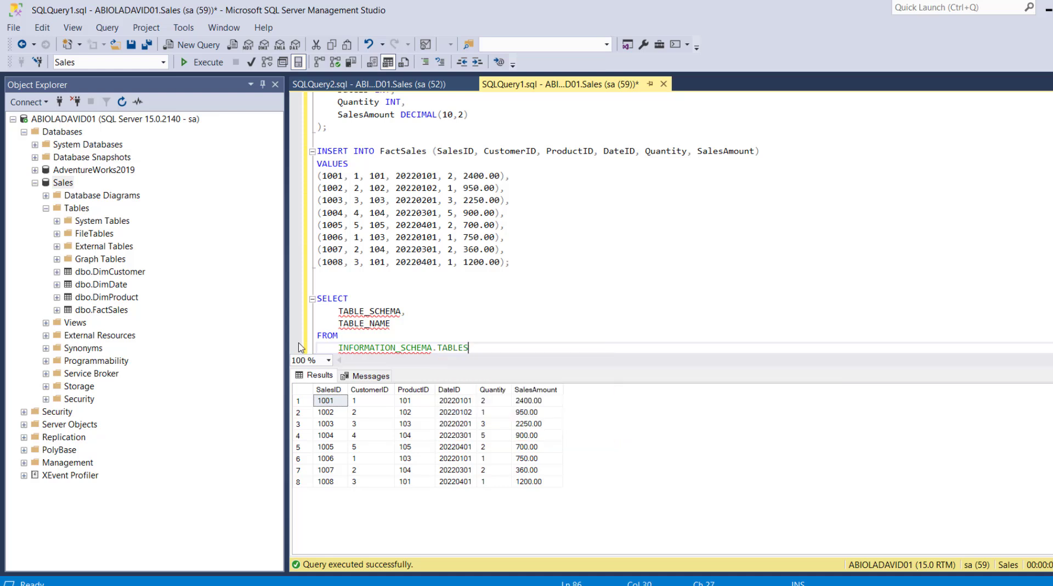
# Filter the query with WHERE TABLE_TYPE = 'Base Table' and run only that statement.
pyautogui.press('Return')
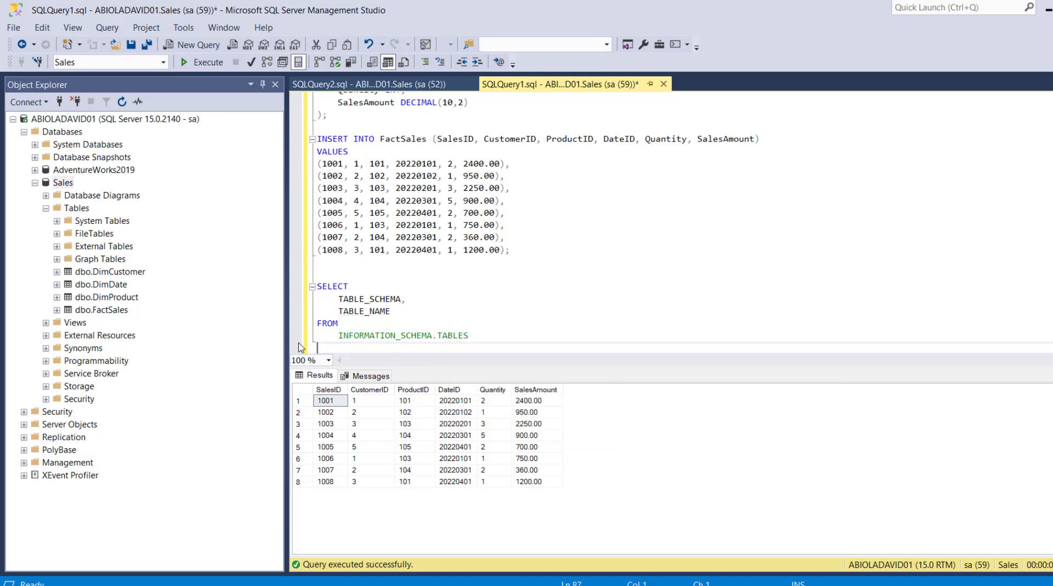
pyautogui.write('WHERE TABLE')
pyautogui.press('Down')
pyautogui.press('Down')
pyautogui.press('Down')
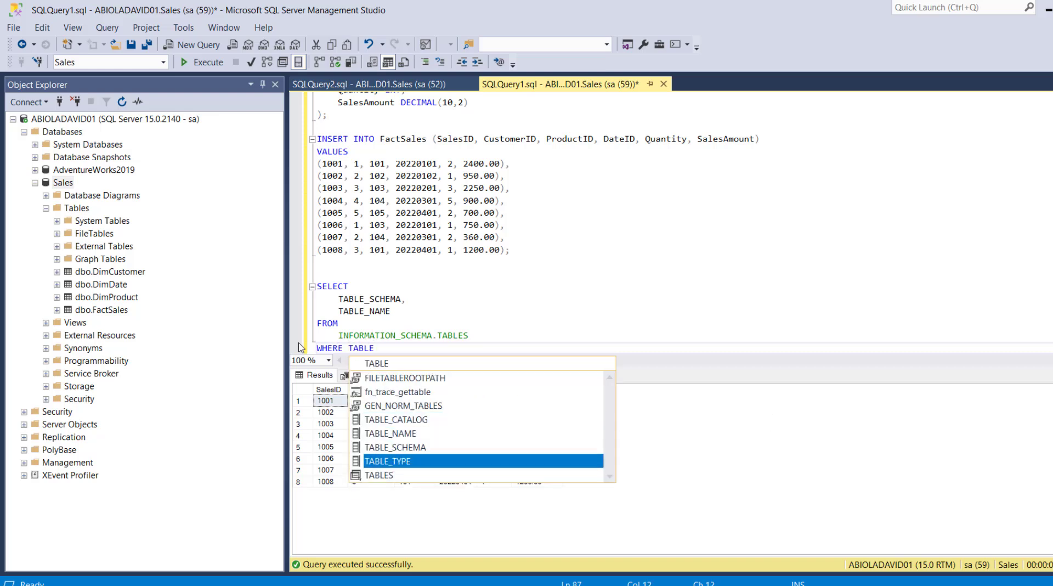
pyautogui.write("= '")
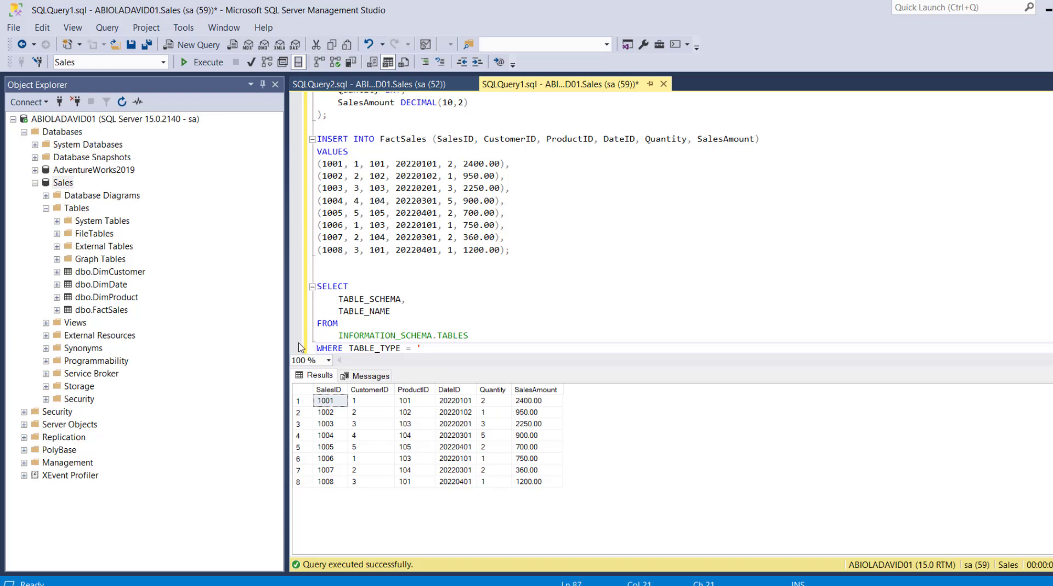
pyautogui.write('Base Table')
pyautogui.moveTo(479, 348); pyautogui.dragTo(317, 273)
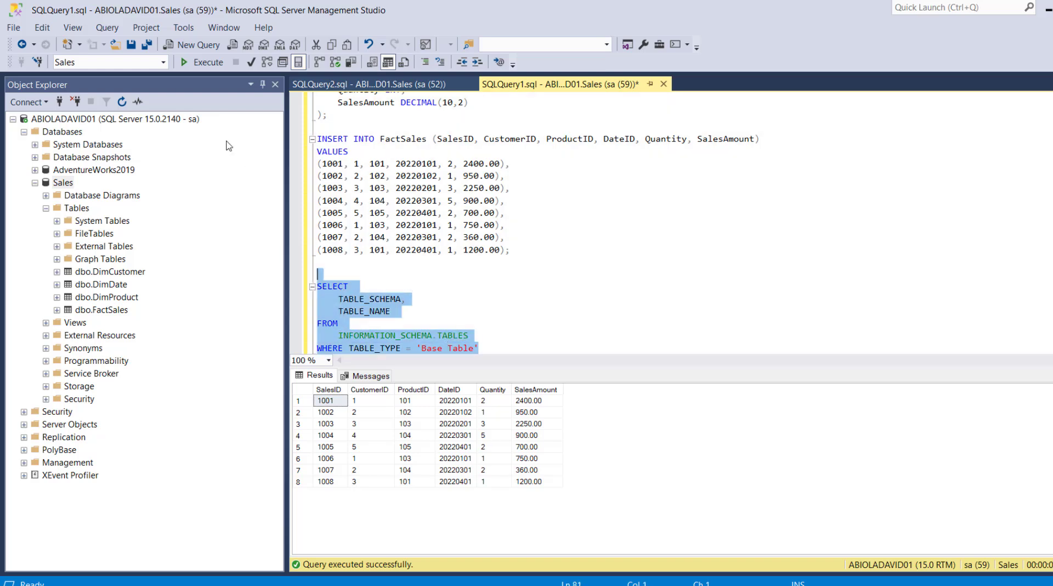
pyautogui.click(204, 62)
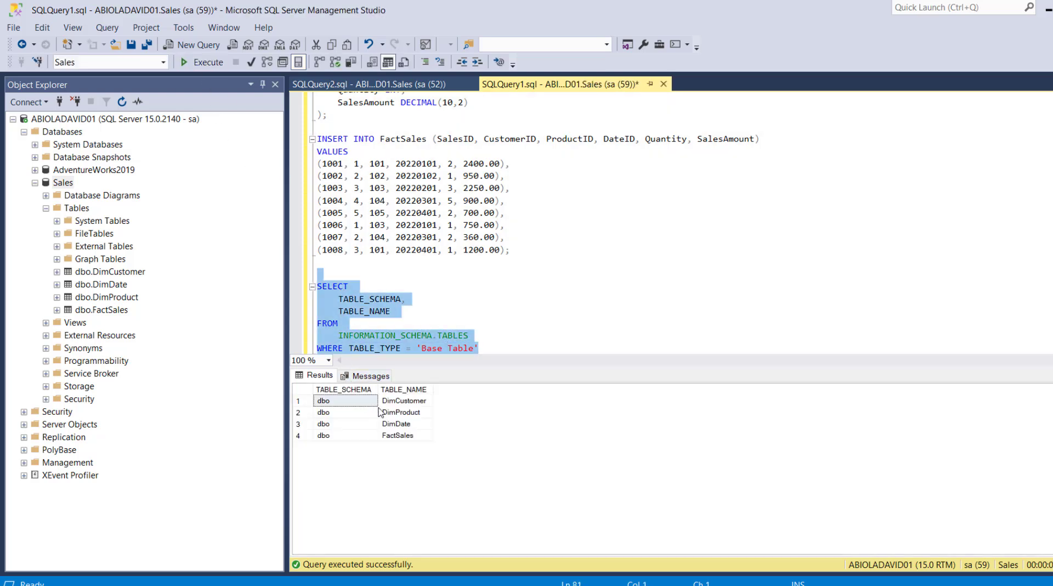
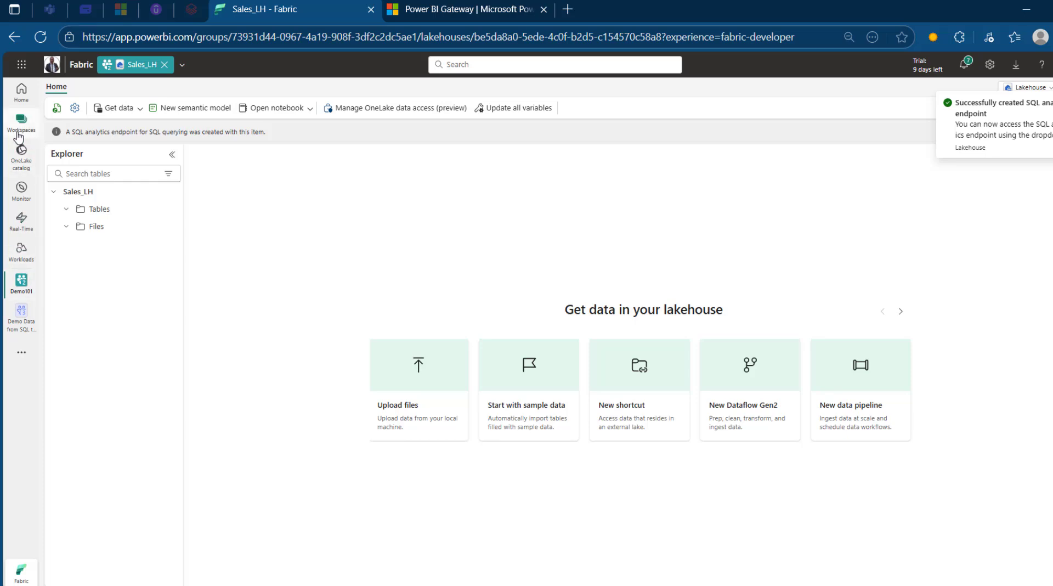
# In Fabric in the browser, open the Demo101 workspace and create a new pipeline named pipeline1.
pyautogui.click(18, 135)
pyautogui.click(112, 384)
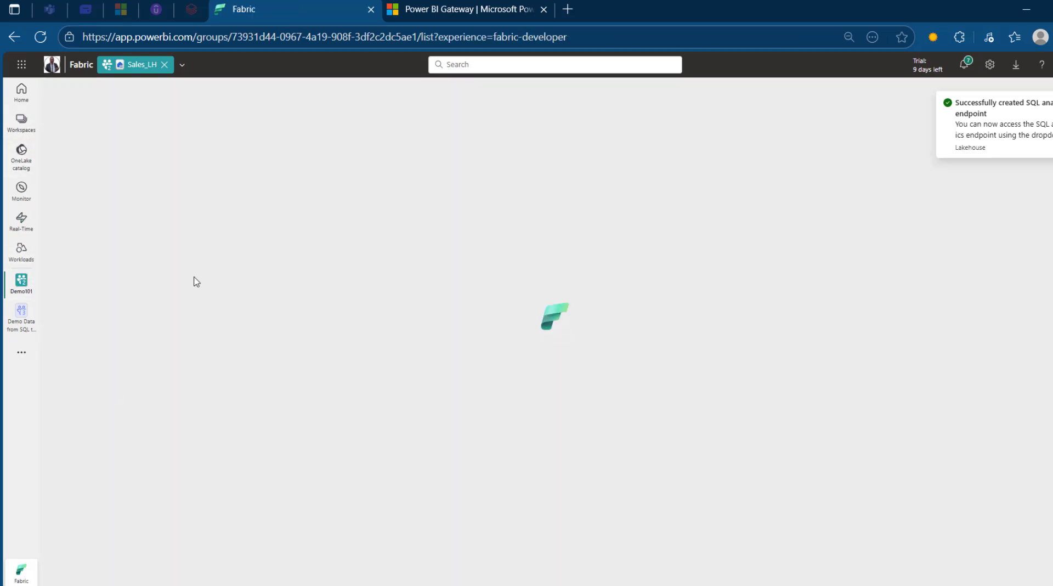
pyautogui.click(99, 140)
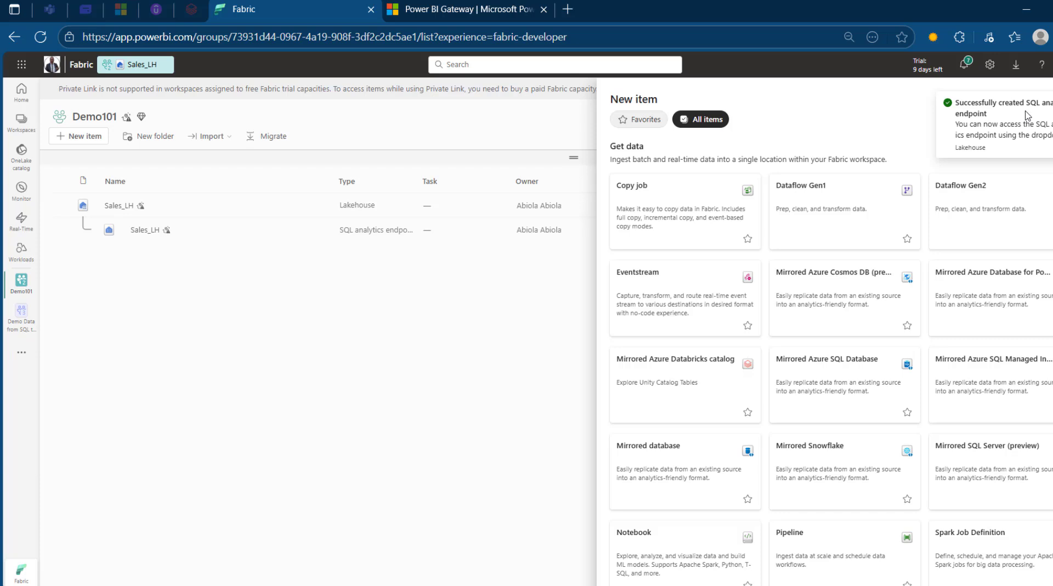
pyautogui.click(1019, 117)
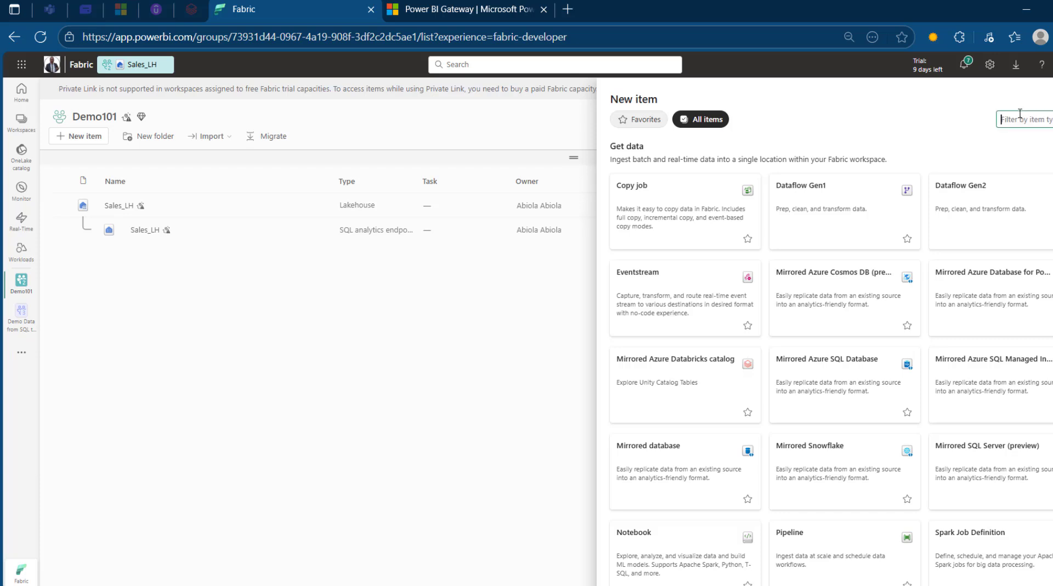
pyautogui.write('pi')
pyautogui.click(707, 214)
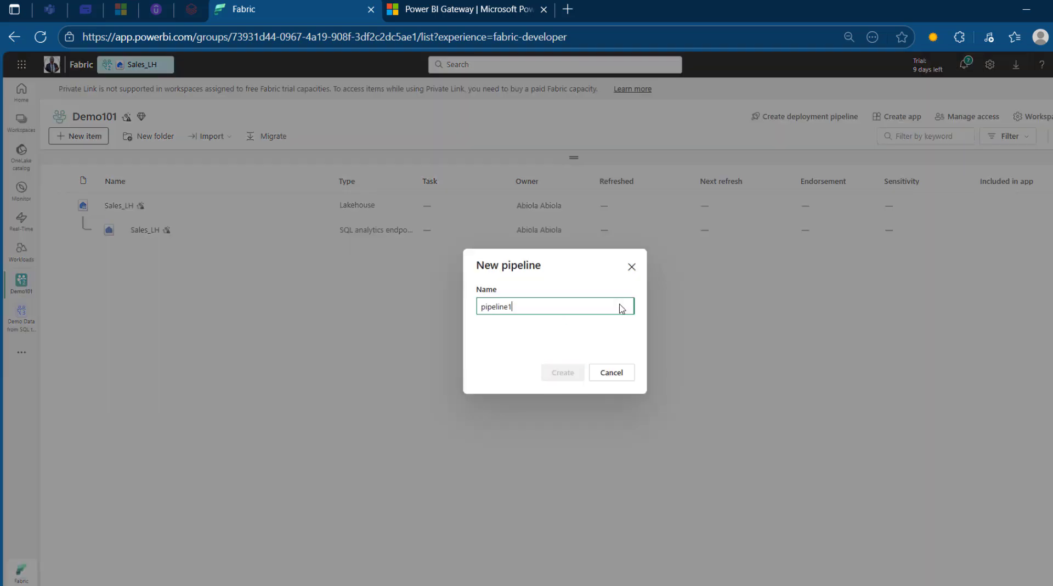
pyautogui.click(556, 372)
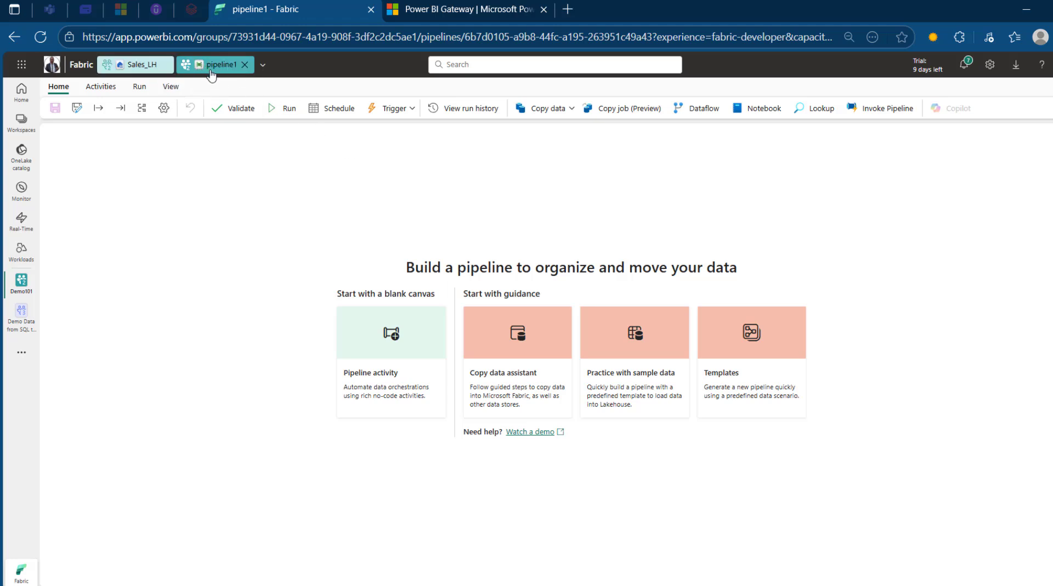
pyautogui.click(144, 73)
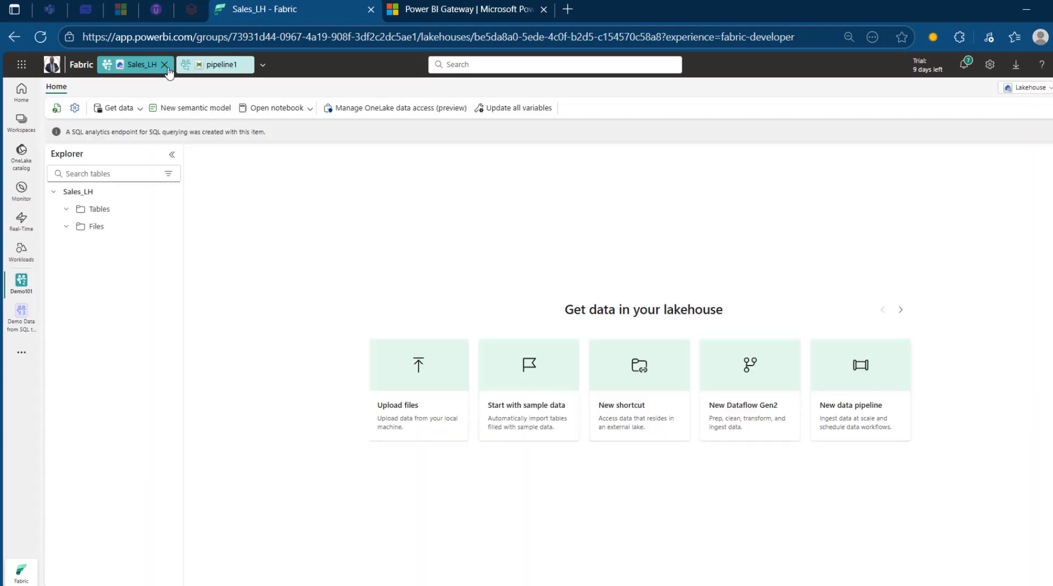
pyautogui.click(212, 71)
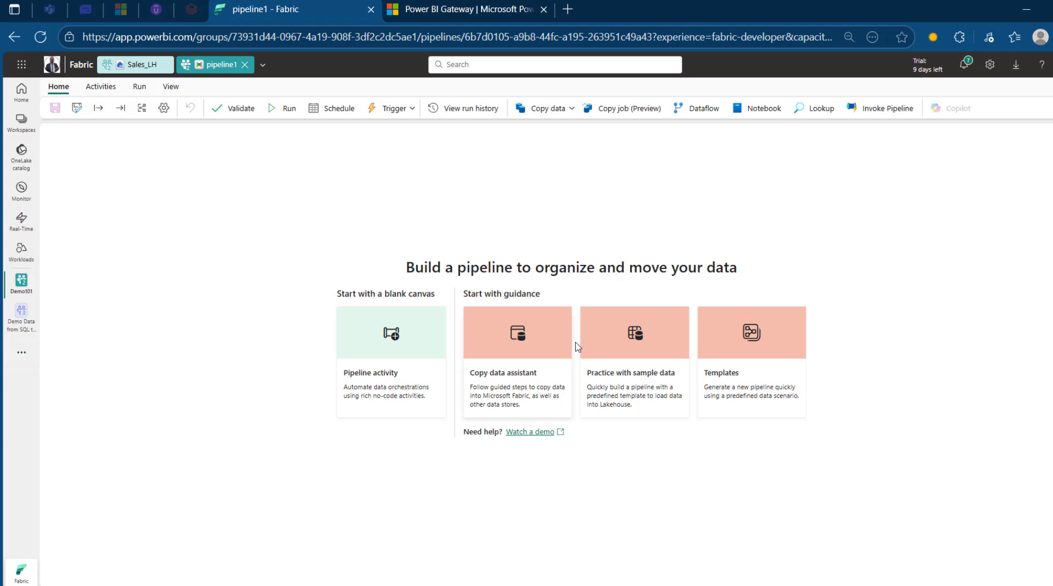
# Start pipeline1 from a blank canvas with a Lookup activity and name it Lookup of all tables.
pyautogui.click(430, 355)
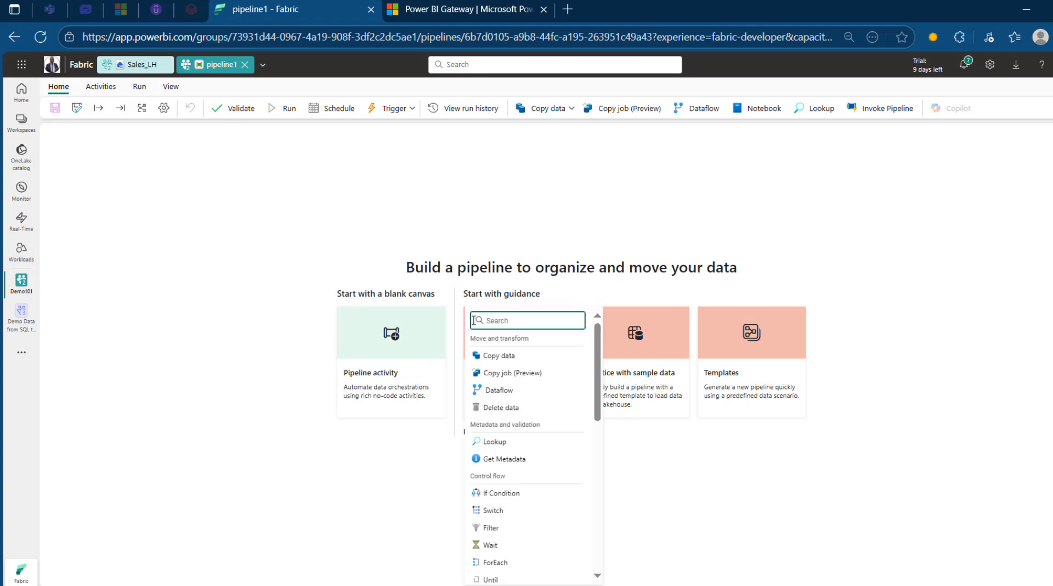
pyautogui.write('loo')
pyautogui.click(540, 355)
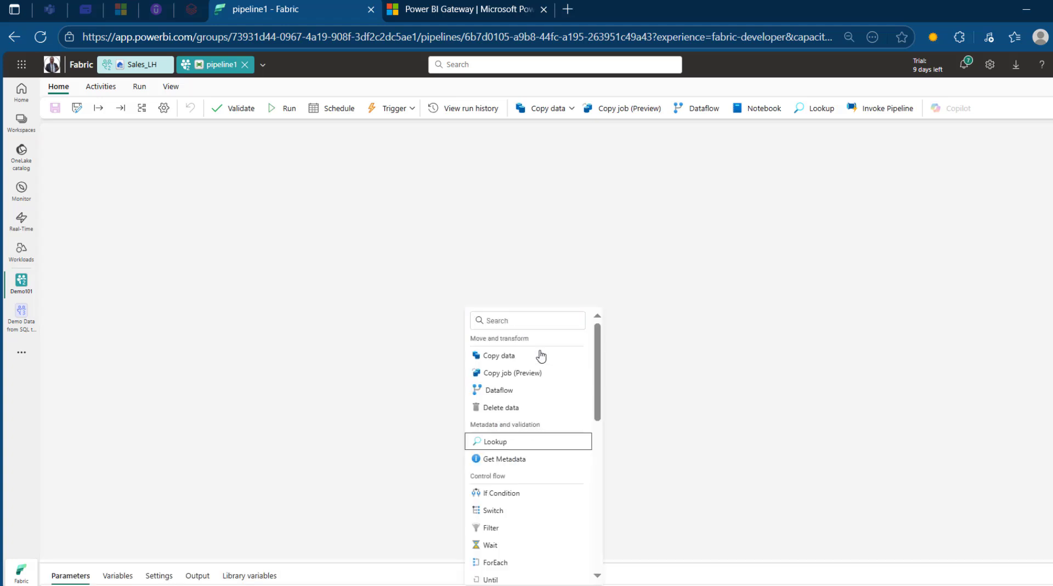
pyautogui.moveTo(111, 267); pyautogui.dragTo(449, 229)
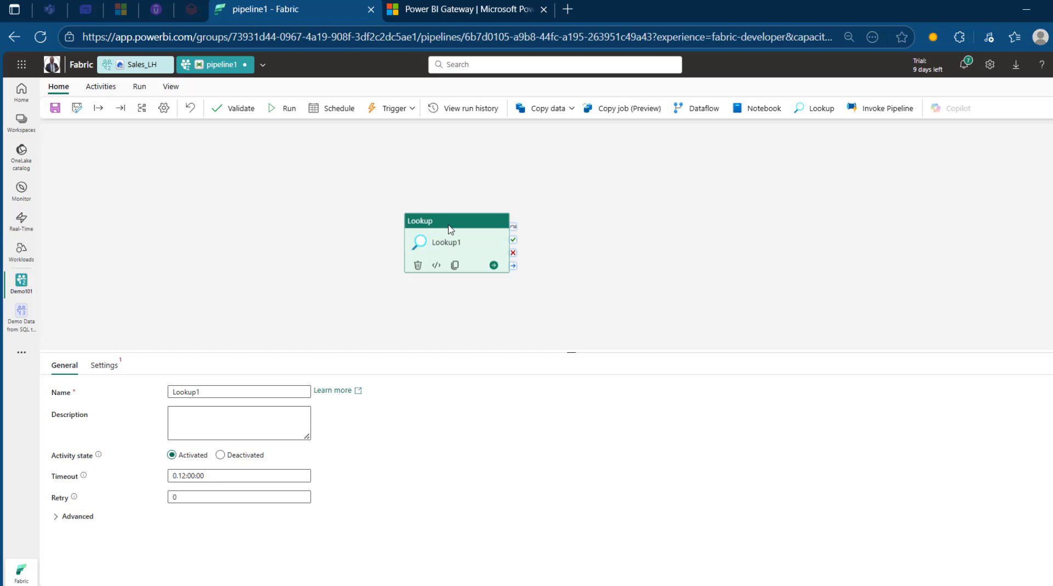
pyautogui.click(213, 395)
pyautogui.press('BackSpace')
pyautogui.write('of all tables')
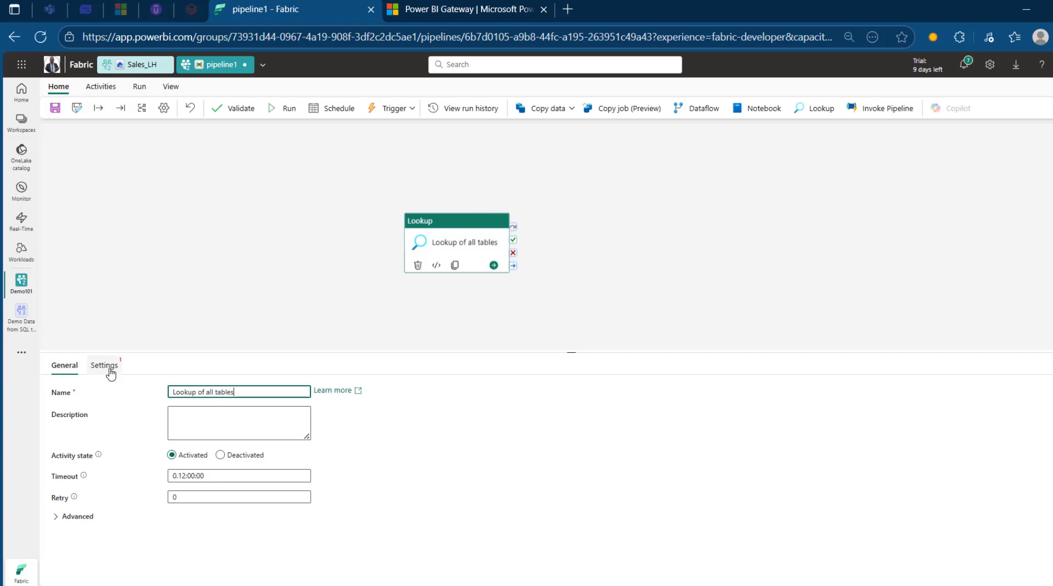
# Start a new SQL Server database connection in the settings of the Lookup of all tables activity.
pyautogui.click(104, 365)
pyautogui.click(216, 393)
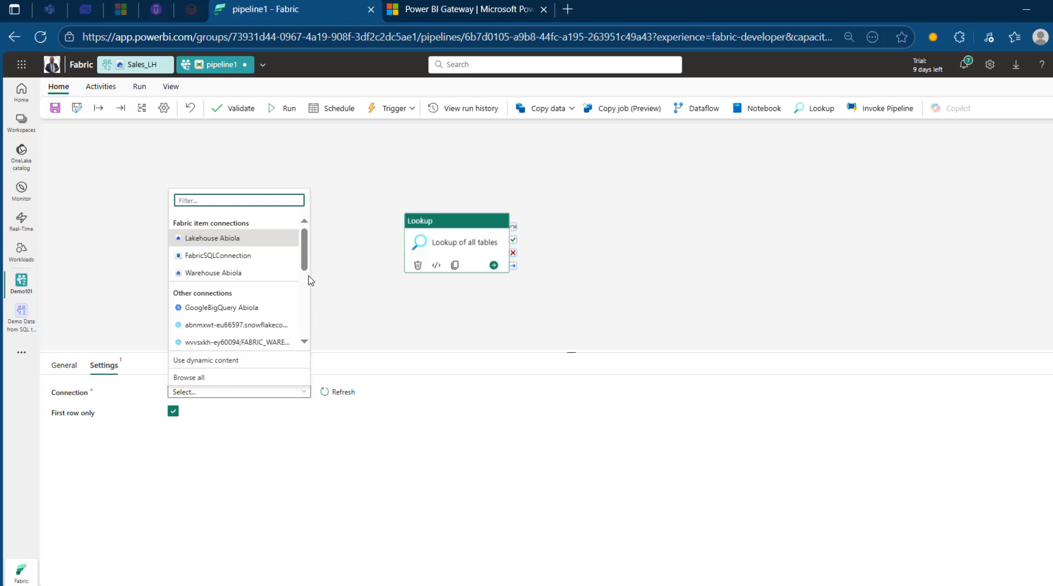
pyautogui.click(244, 377)
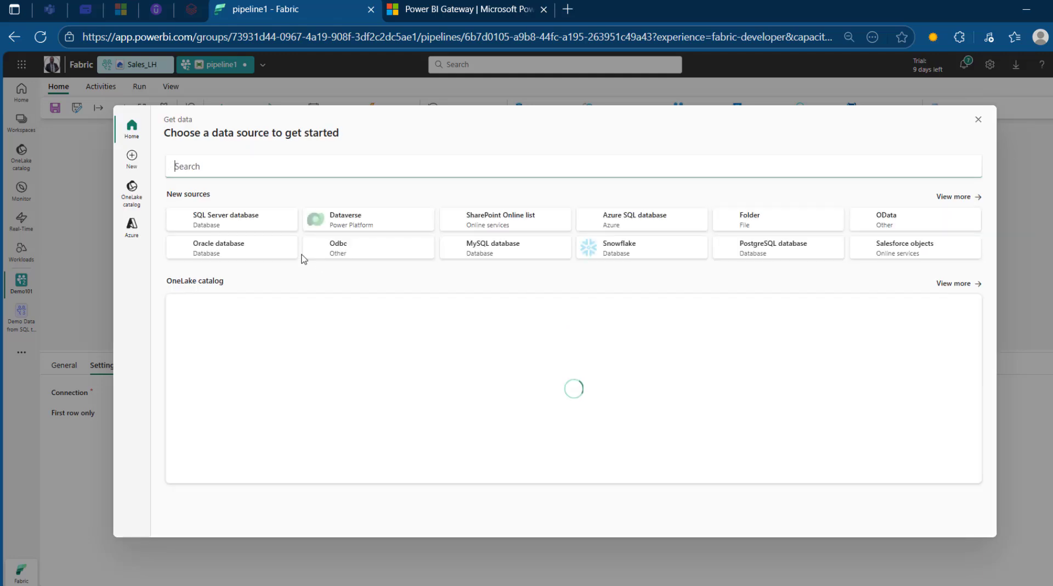
pyautogui.click(220, 225)
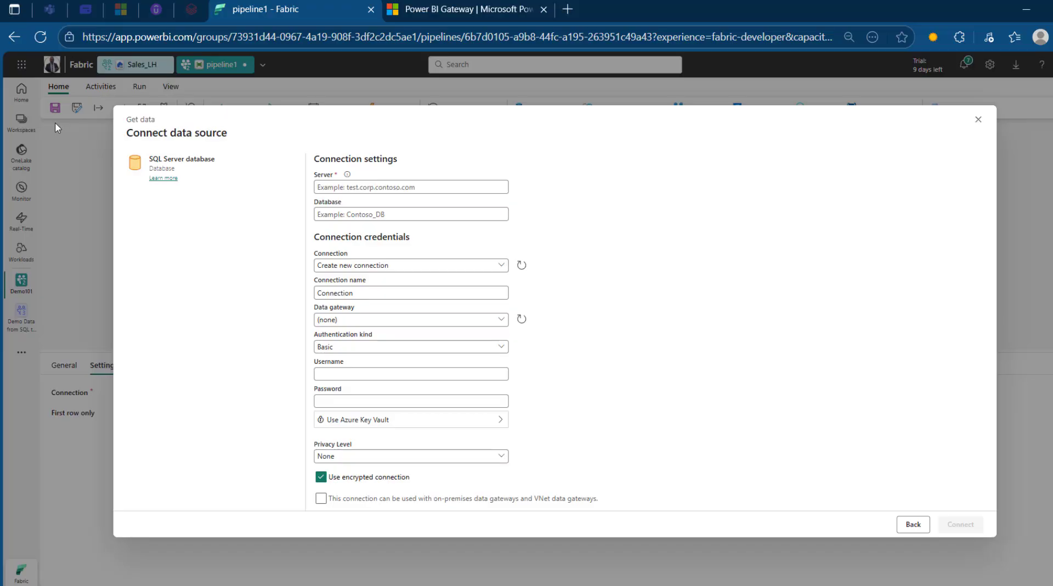
# Enter the on-premises SQL Server's name as the server and Sales as the database in the connection settings.
pyautogui.click(367, 187)
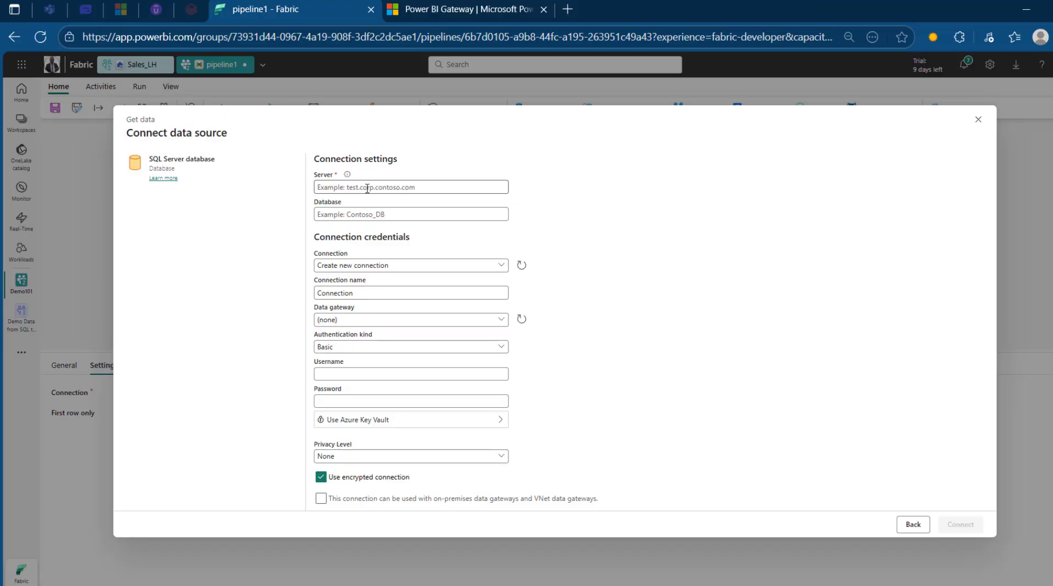
pyautogui.write('ABIOLA')
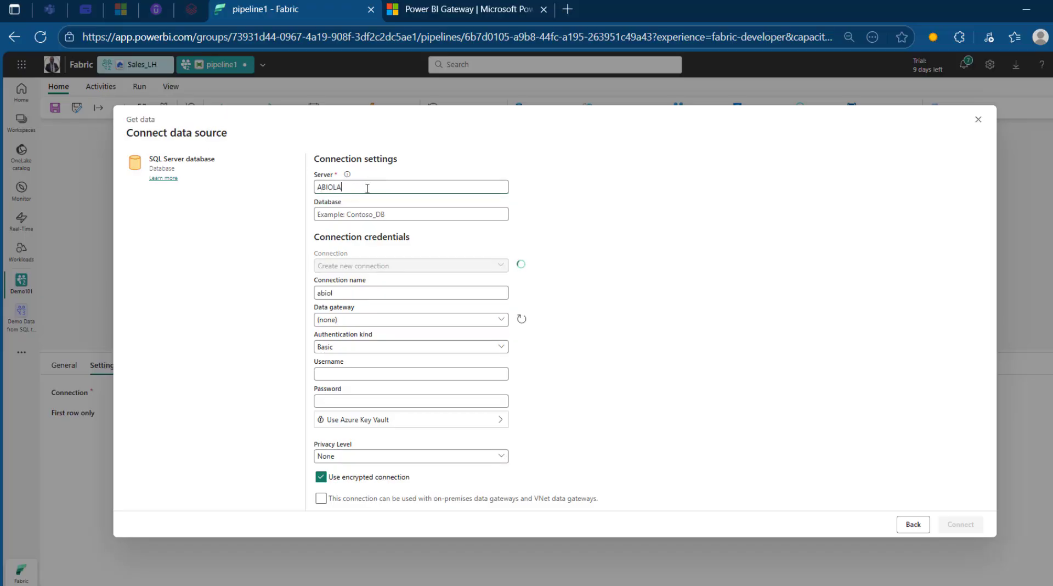
pyautogui.write('DAVID01')
pyautogui.click(379, 214)
pyautogui.write('Sales')
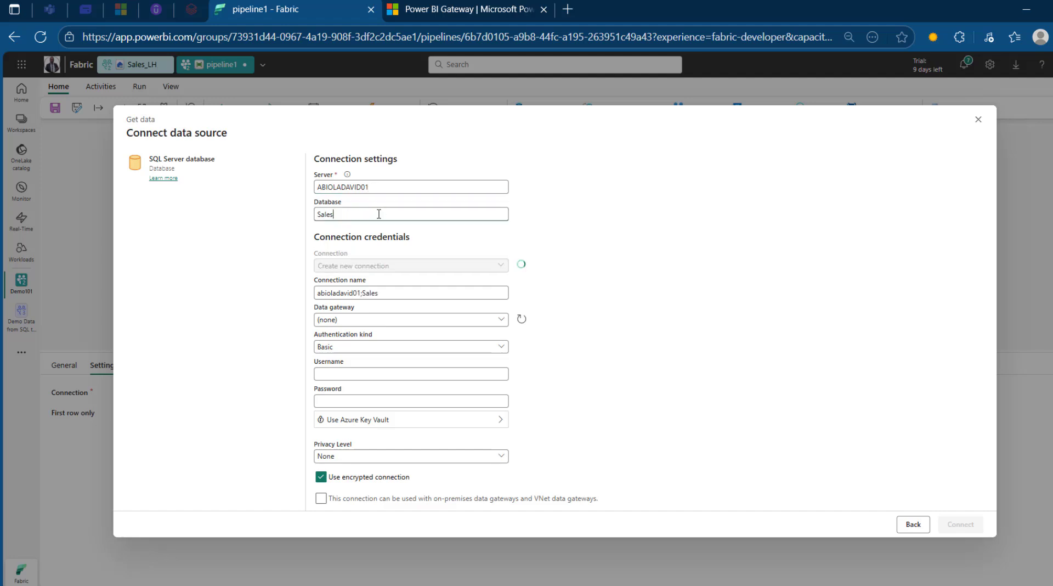
# Choose to create a new connection with the proposed name and route it through the on-premises Cornerstone_Data_Gateway.
pyautogui.click(506, 265)
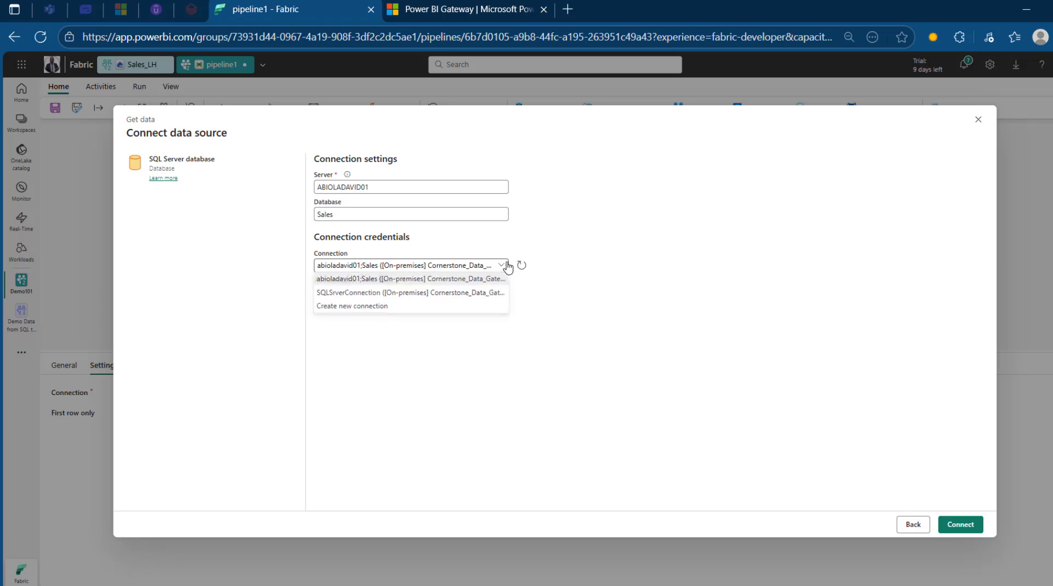
pyautogui.click(383, 306)
pyautogui.moveTo(404, 293); pyautogui.dragTo(230, 300)
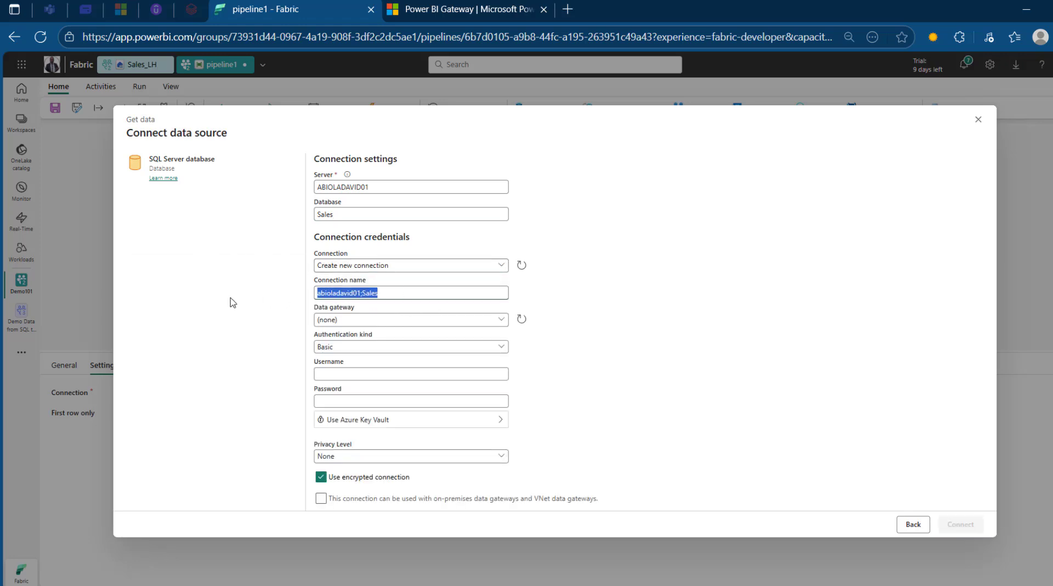
pyautogui.click(542, 334)
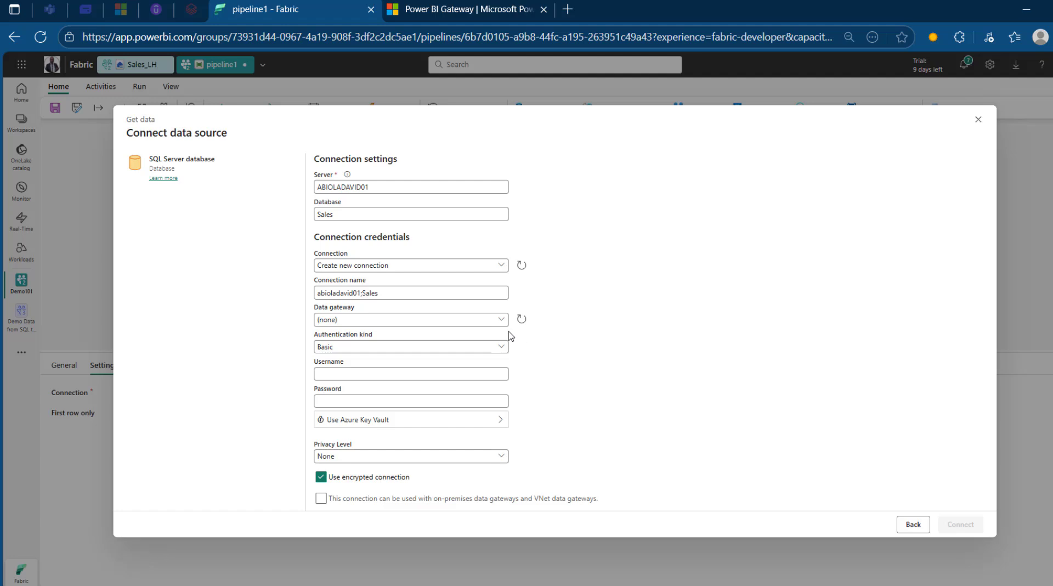
pyautogui.click(427, 321)
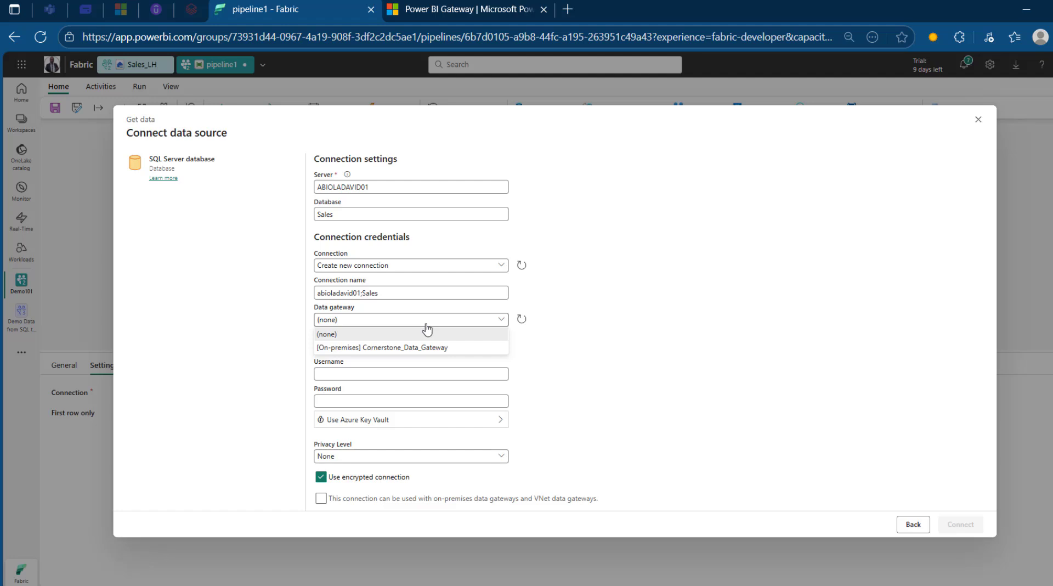
pyautogui.click(432, 348)
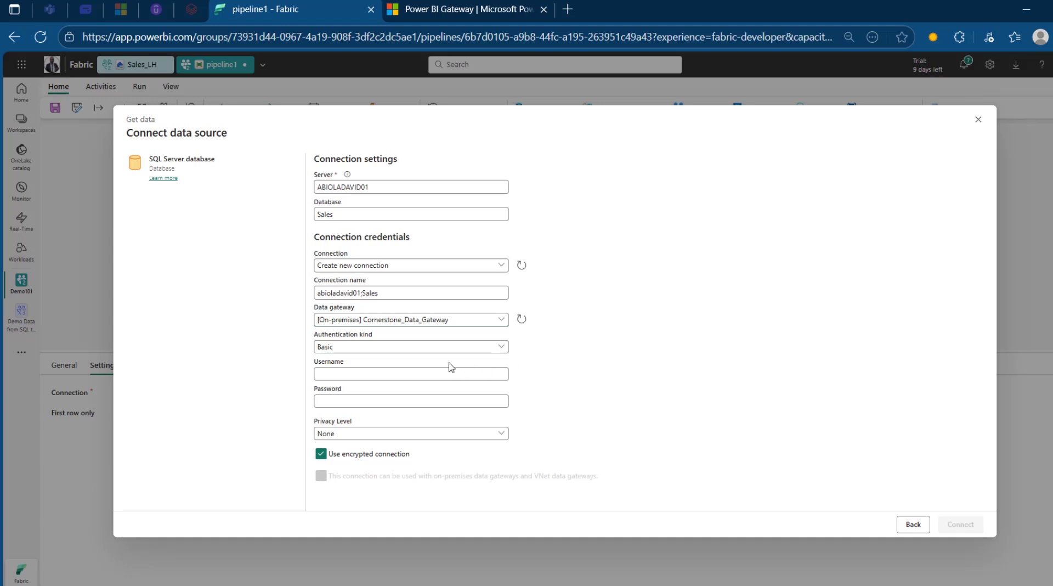
# Enter the username sa and the account password, turn off the encrypted connection and connect to the data source.
pyautogui.click(441, 373)
pyautogui.write('sa')
pyautogui.click(473, 404)
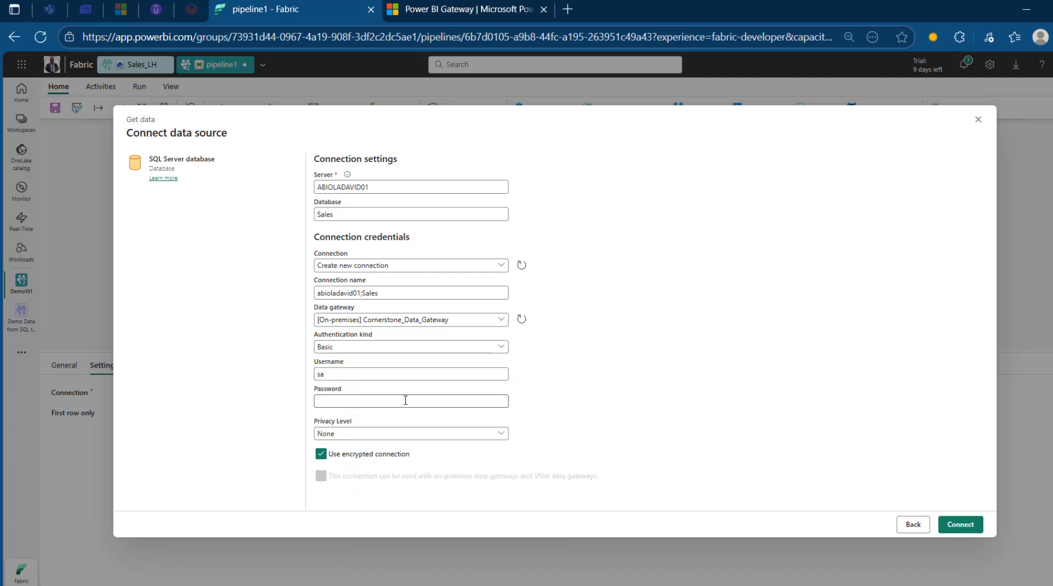
pyautogui.write('•••••')
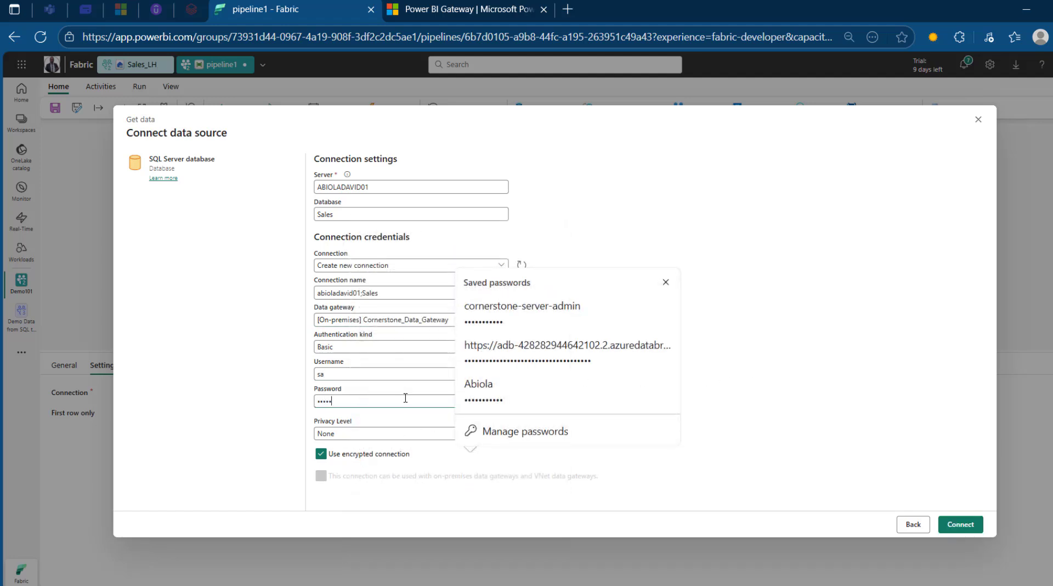
pyautogui.click(535, 390)
pyautogui.click(321, 454)
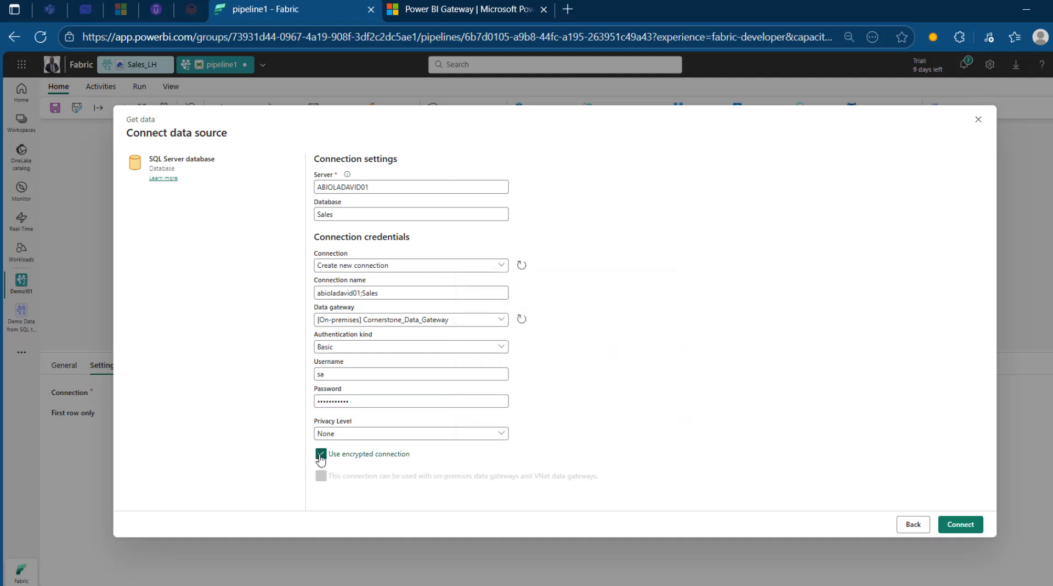
pyautogui.click(968, 528)
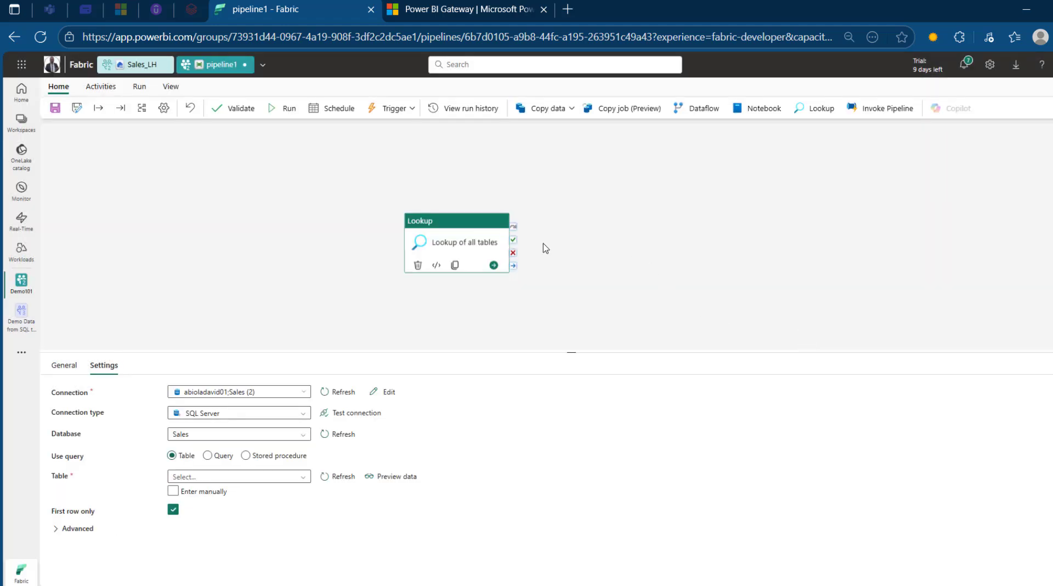
# Test the connection, then set the lookup to Query with the copied INFORMATION_SCHEMA.TABLES statement filtered to TABLE_TYPE = 'Base Table'.
pyautogui.click(345, 416)
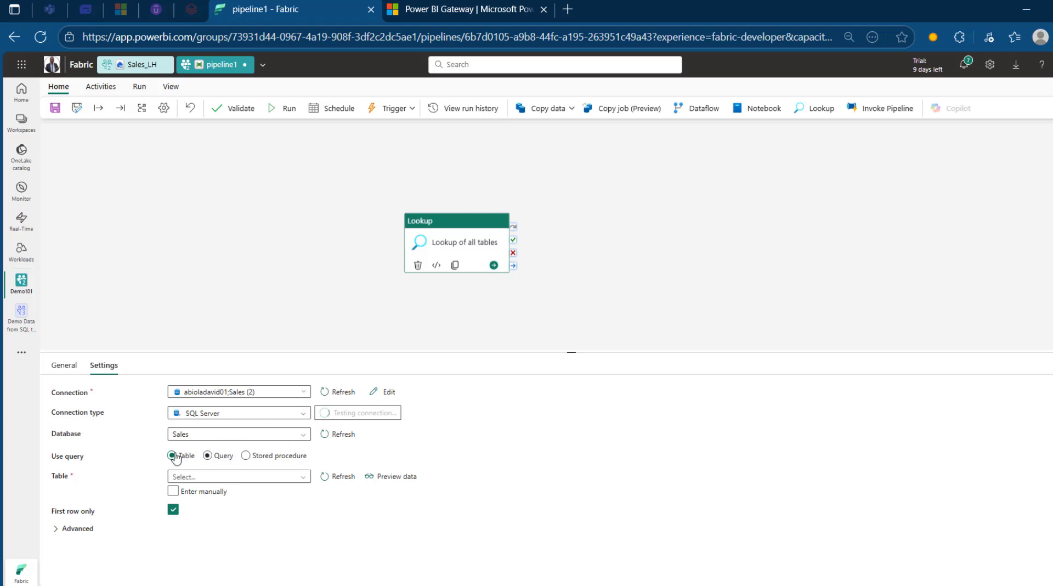
pyautogui.click(207, 456)
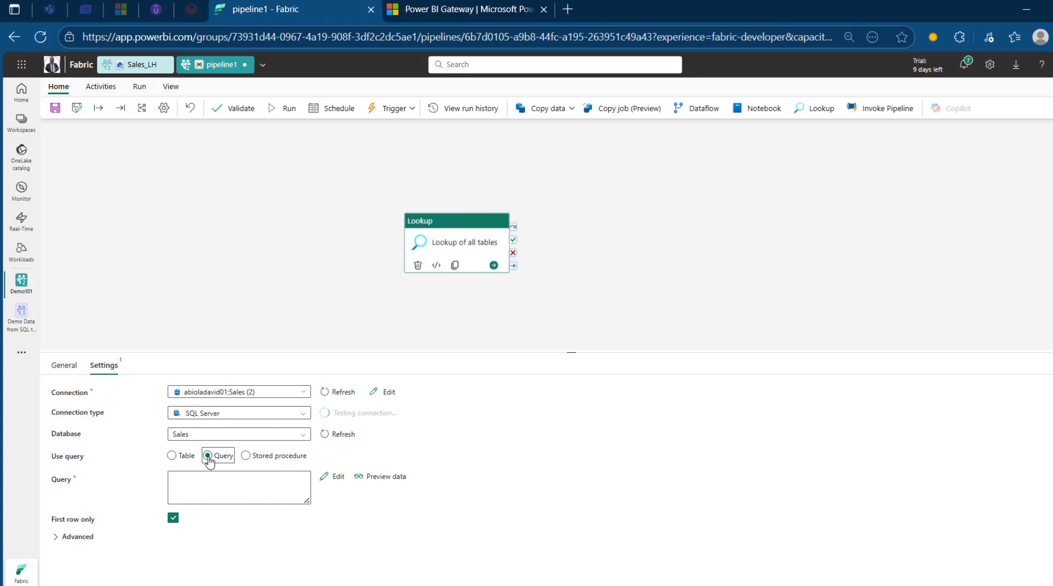
pyautogui.click(237, 488)
pyautogui.hotkey('ctrl', 'v')
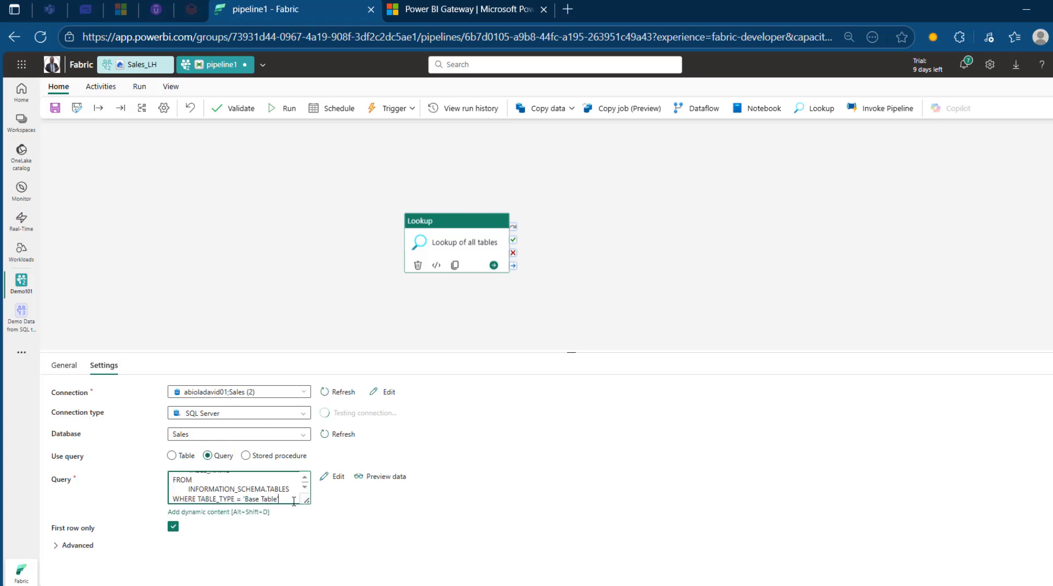
pyautogui.moveTo(311, 504); pyautogui.dragTo(337, 531)
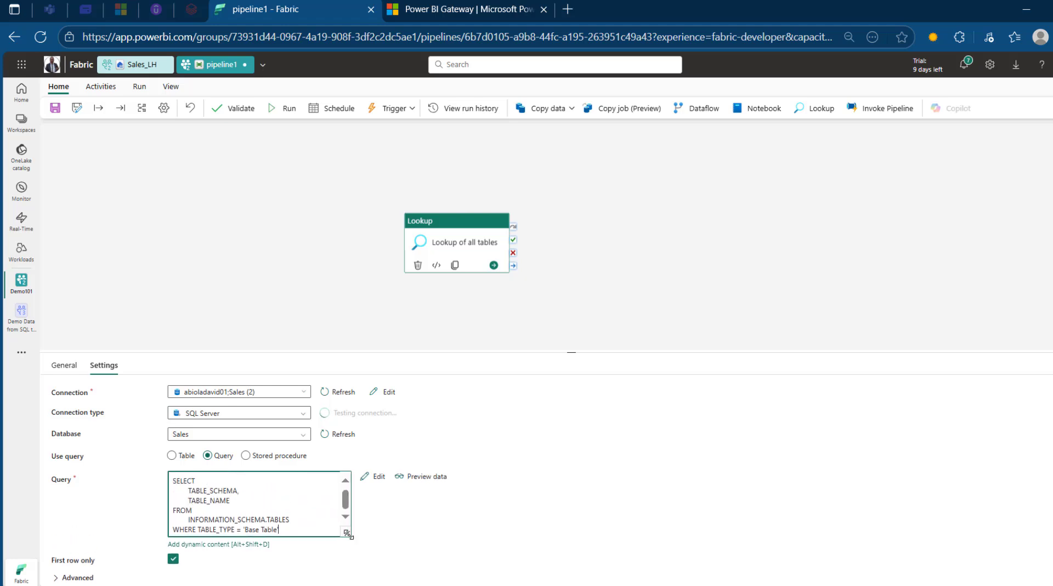
# Preview the lookup query's data, then turn off First row only.
pyautogui.click(427, 477)
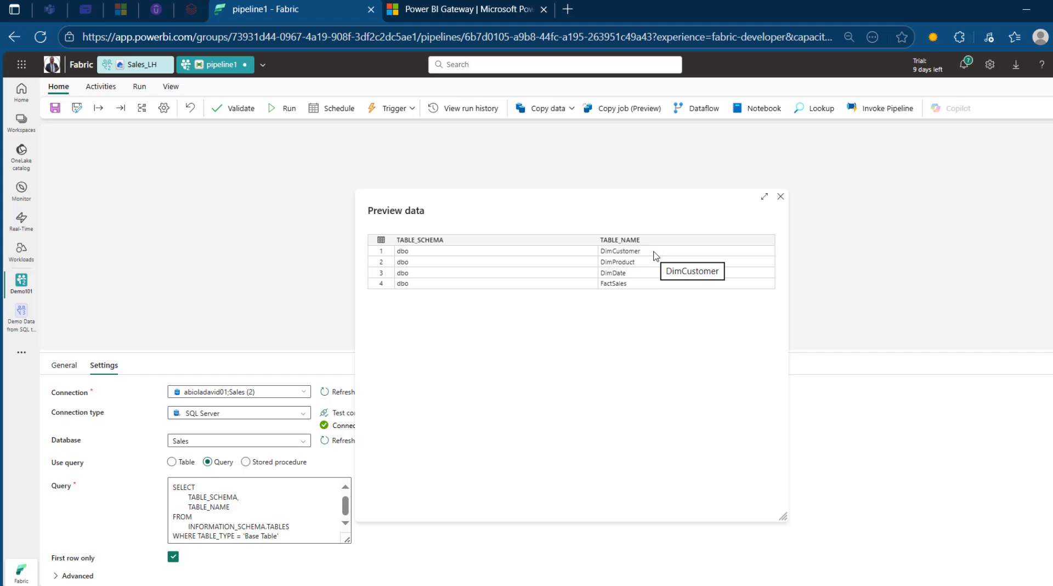
pyautogui.click(782, 199)
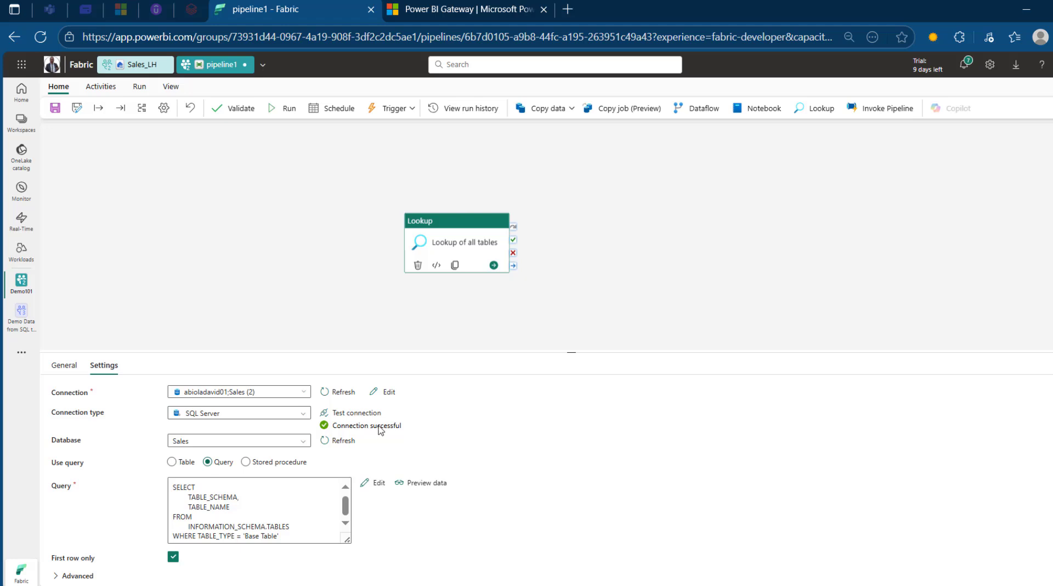
pyautogui.click(174, 558)
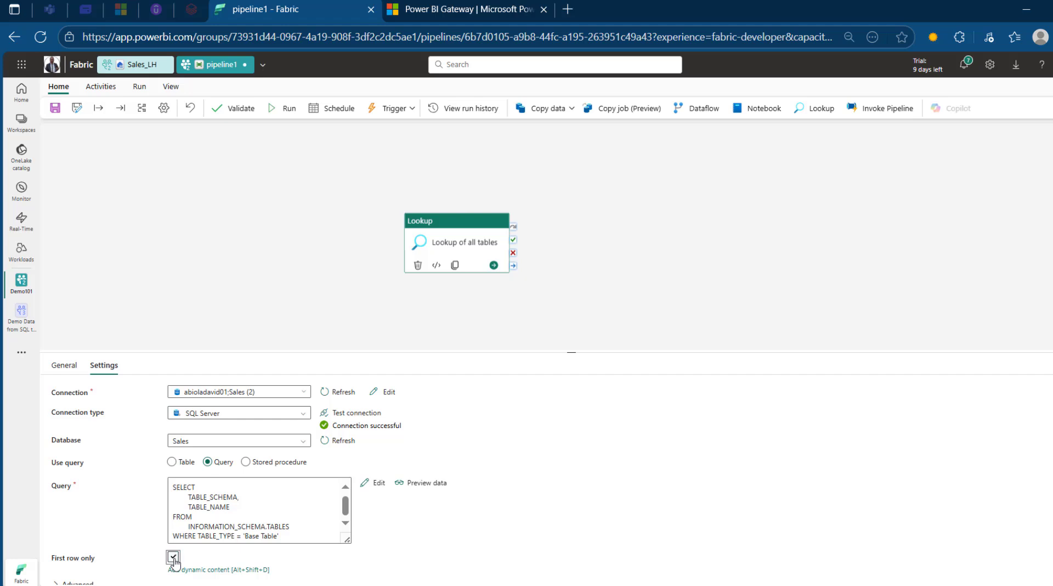
# Reposition the Lookup activity on the canvas, validate the pipeline, then save and run it.
pyautogui.moveTo(474, 221); pyautogui.dragTo(331, 193)
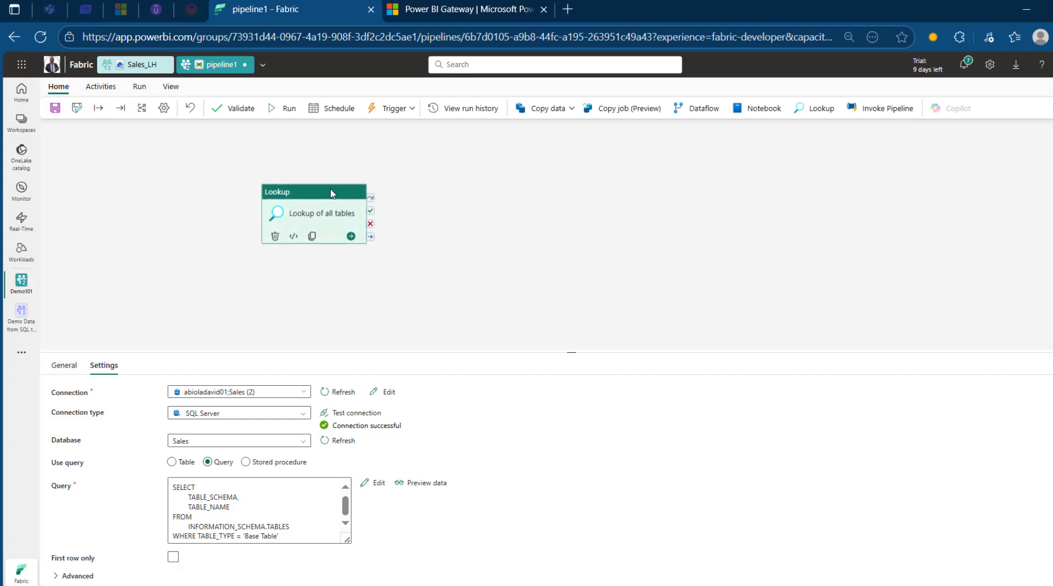
pyautogui.click(240, 110)
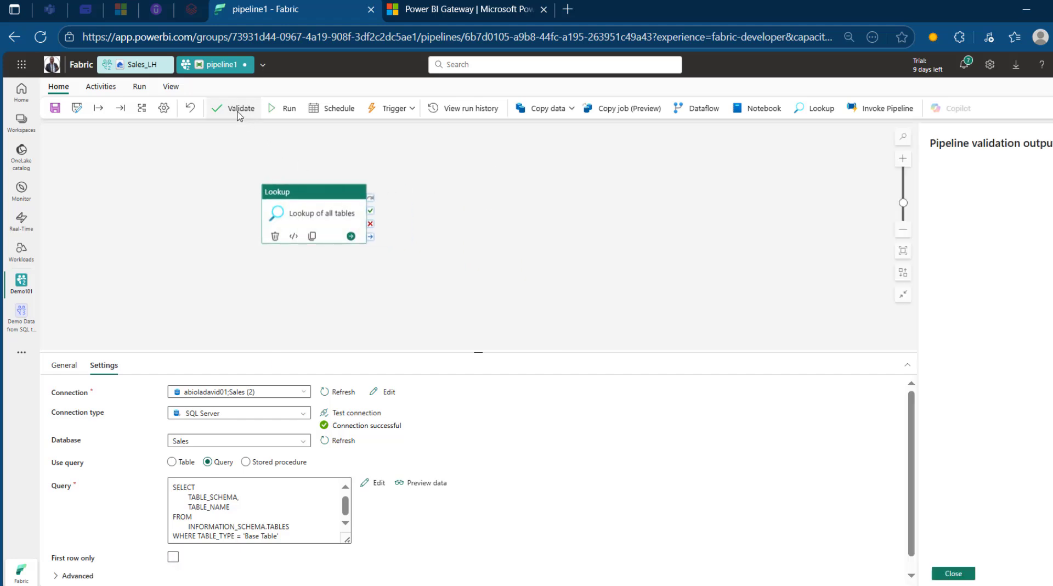
pyautogui.click(274, 112)
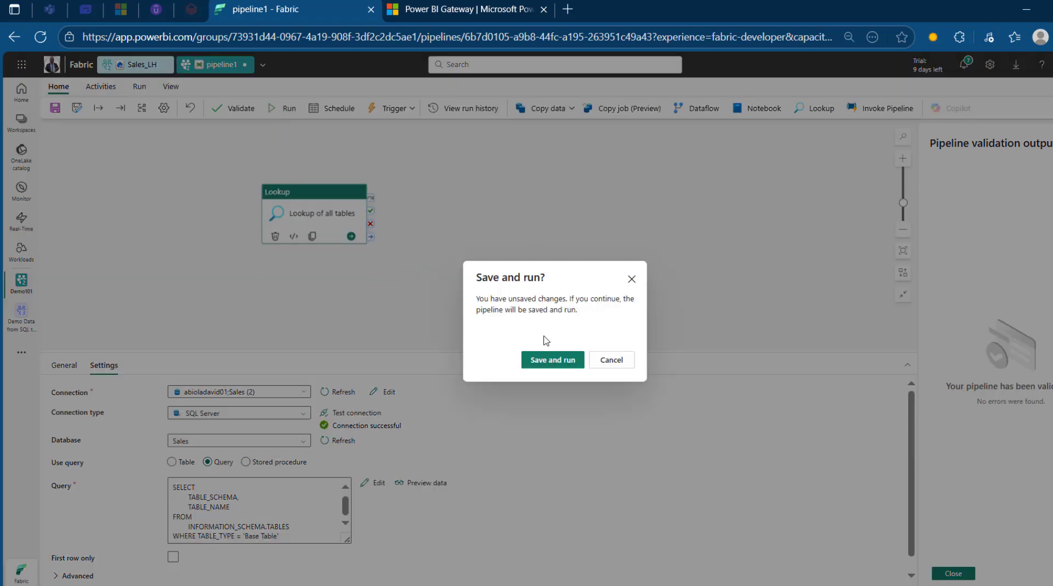
pyautogui.click(552, 359)
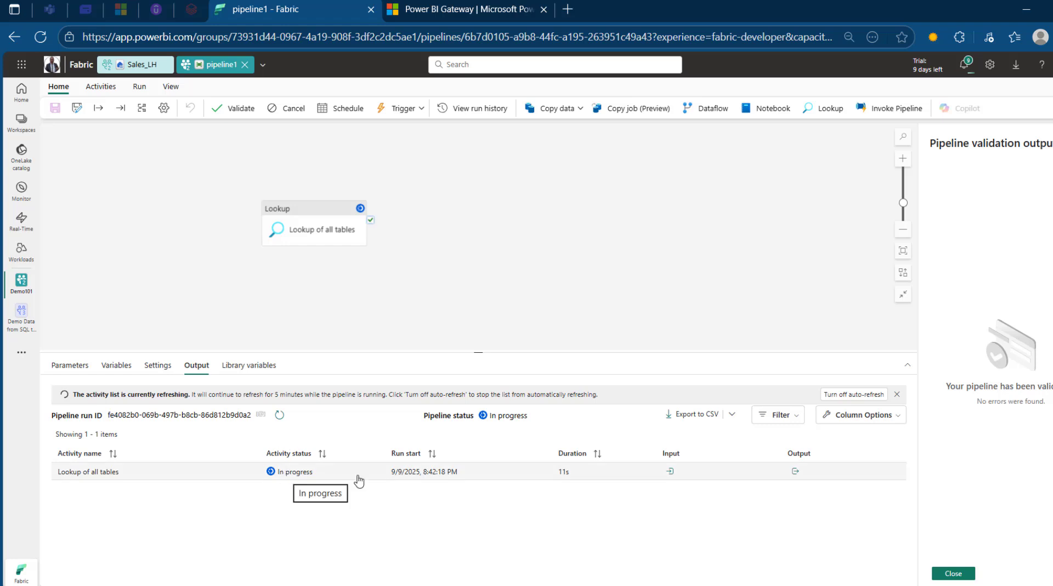
pyautogui.click(952, 572)
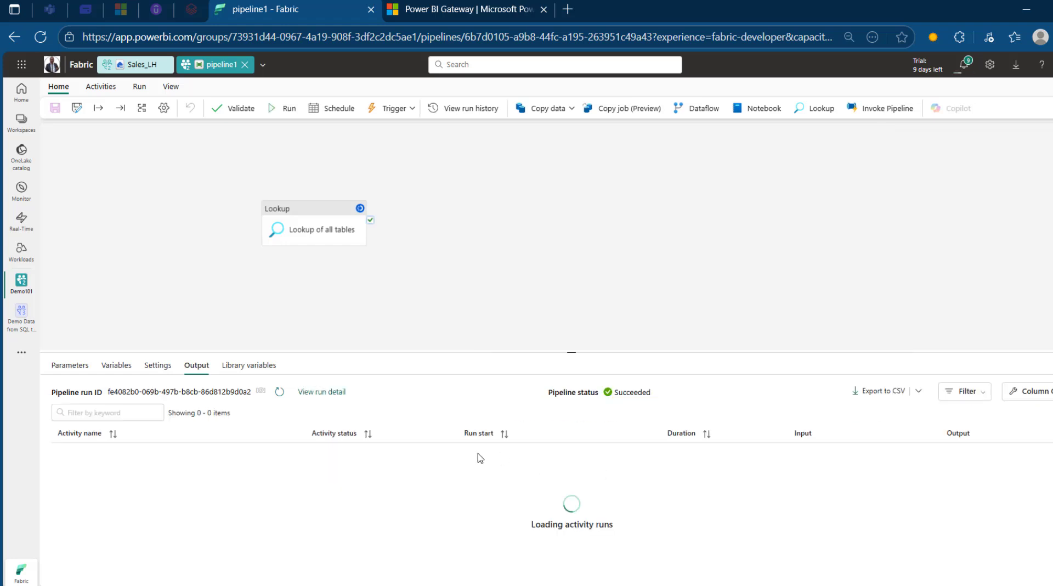
# Refresh the run status and examine the lookup's expanded JSON output, noting the value array with its TABLE_SCHEMA and TABLE_NAME entries.
pyautogui.click(279, 391)
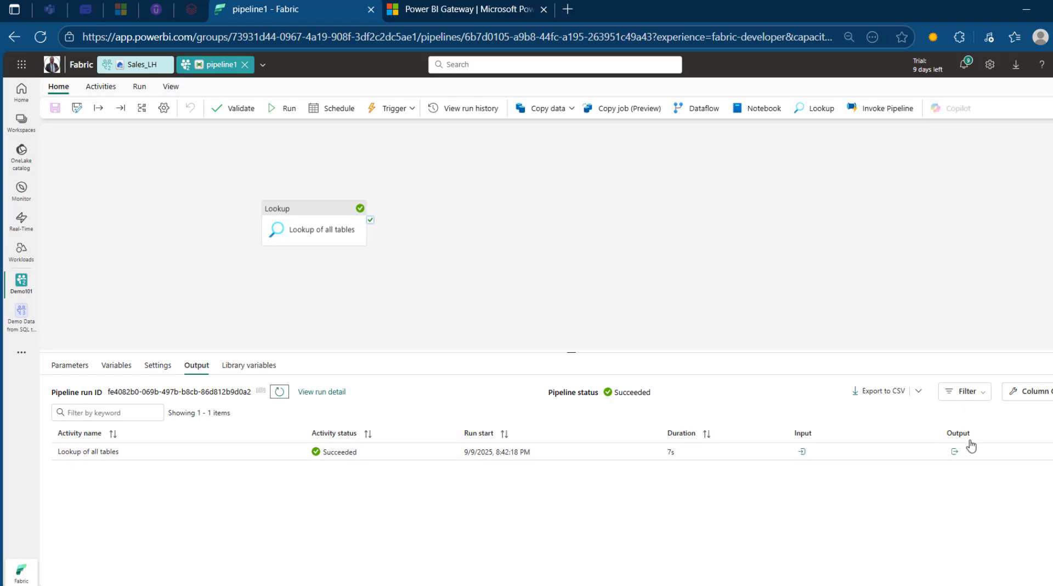
pyautogui.click(954, 451)
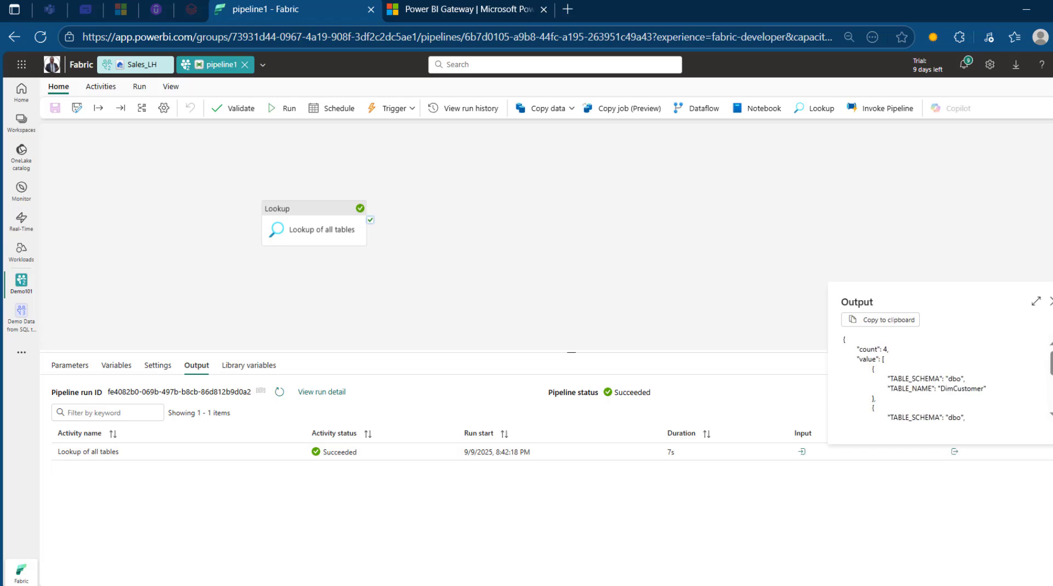
pyautogui.click(1036, 301)
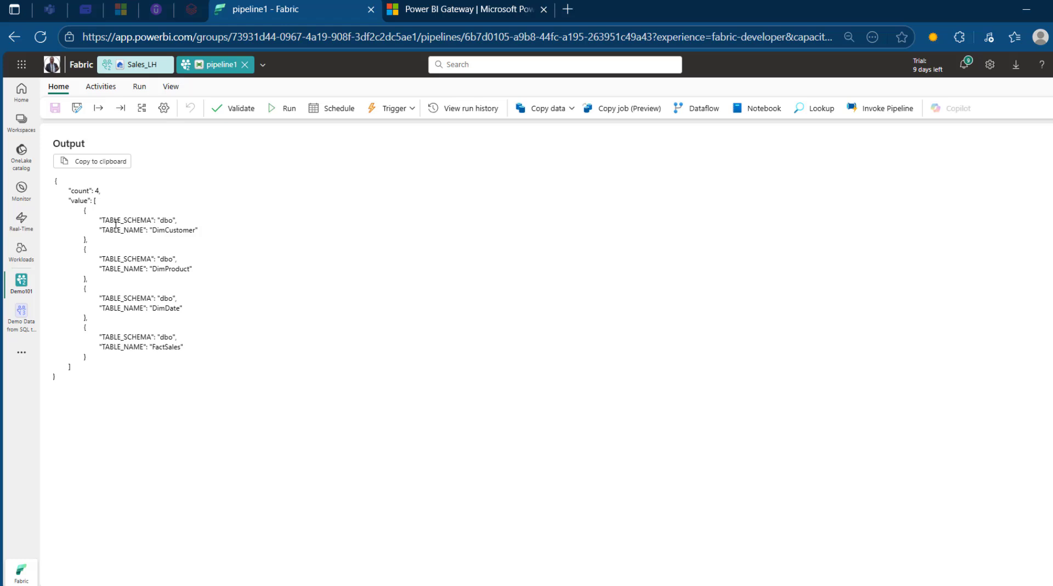
pyautogui.moveTo(114, 221); pyautogui.dragTo(132, 221)
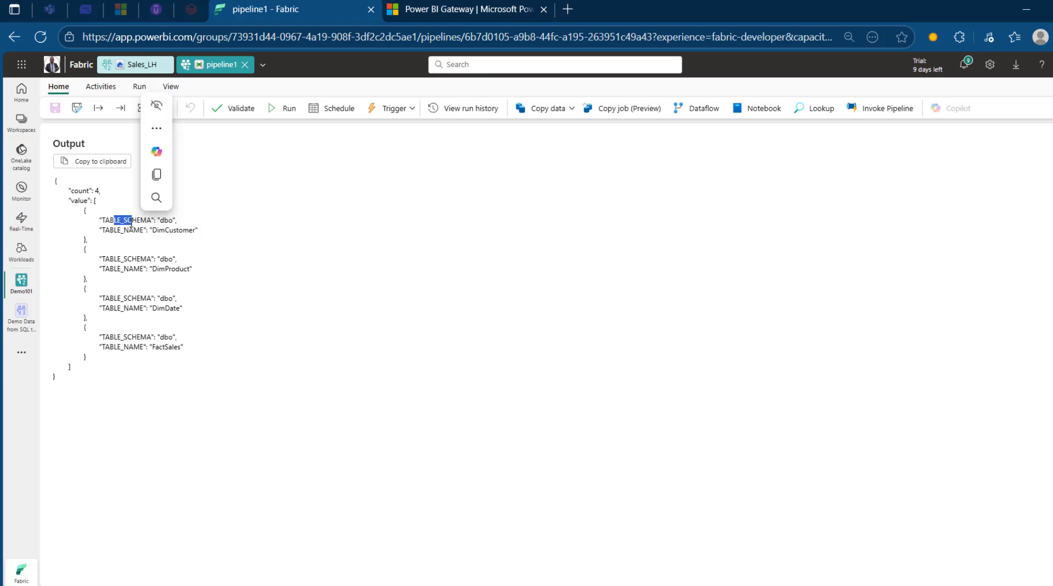
pyautogui.click(167, 222)
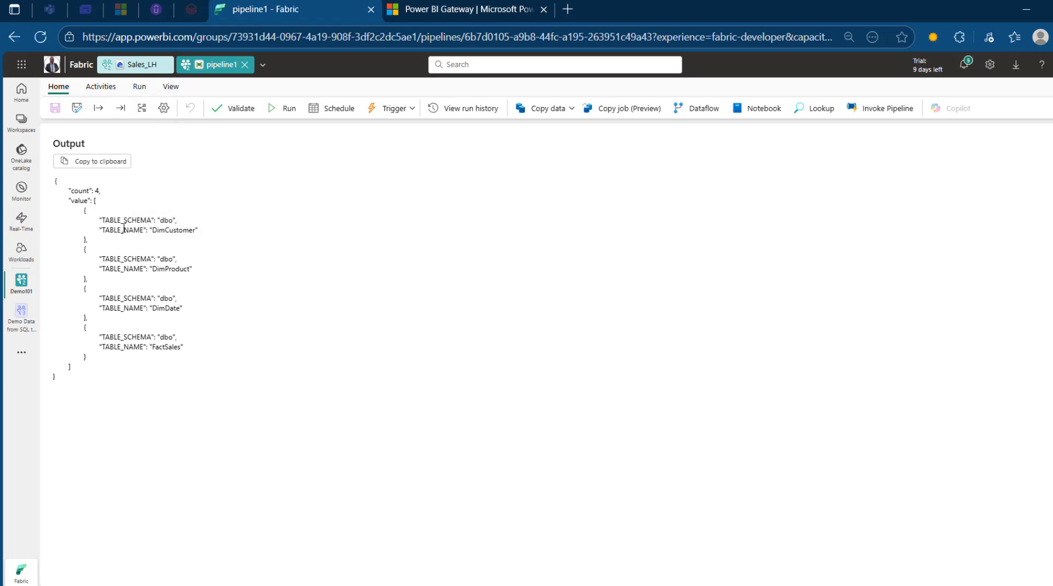
pyautogui.moveTo(108, 231); pyautogui.dragTo(140, 233)
pyautogui.click(171, 236)
pyautogui.moveTo(84, 209); pyautogui.dragTo(244, 433)
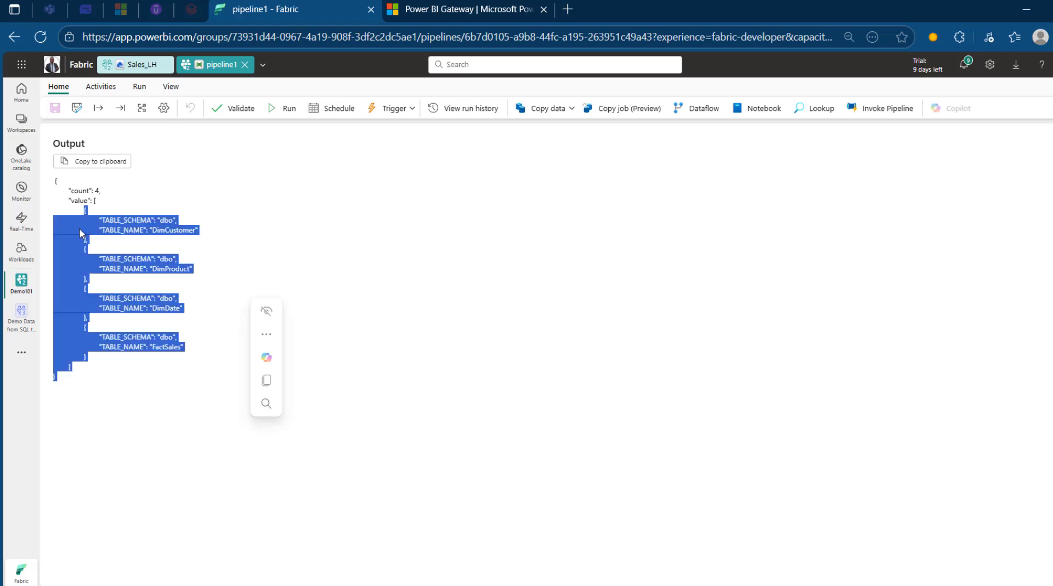
pyautogui.moveTo(70, 200); pyautogui.dragTo(92, 201)
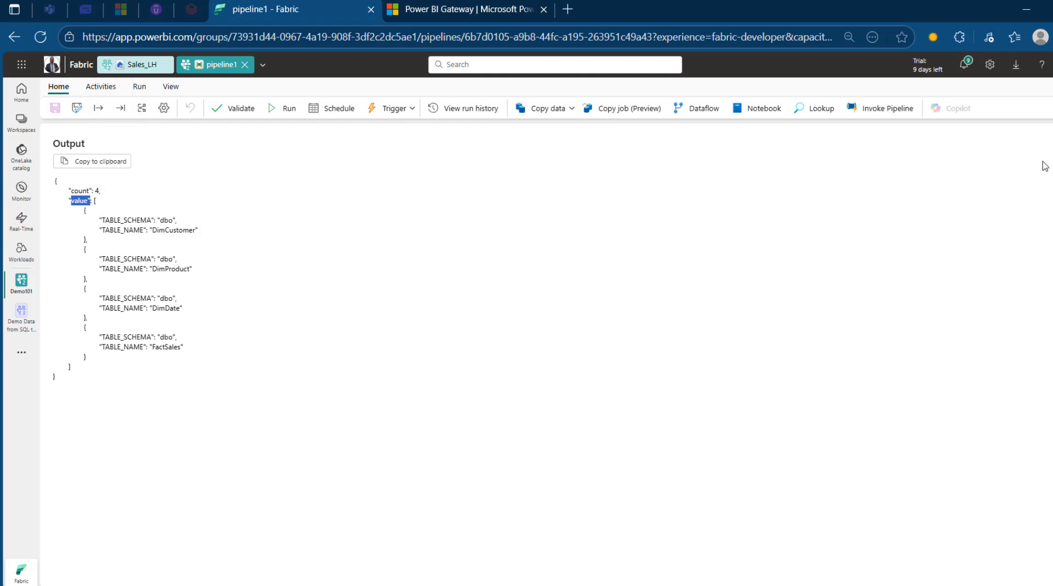
pyautogui.press('Escape')
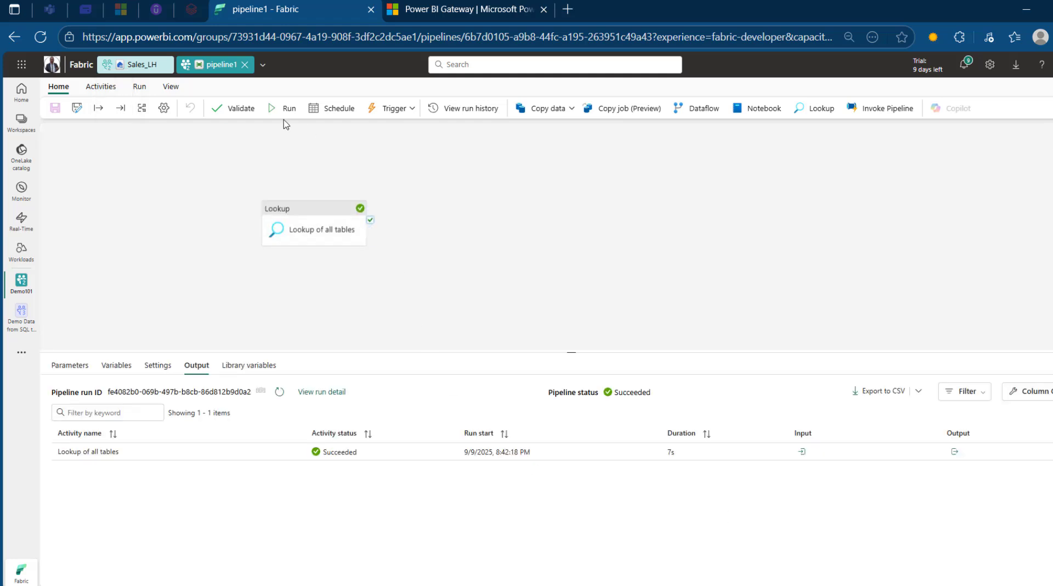
# Add a ForEach activity to the canvas and connect it to the Lookup of all tables activity's on-success output.
pyautogui.click(100, 89)
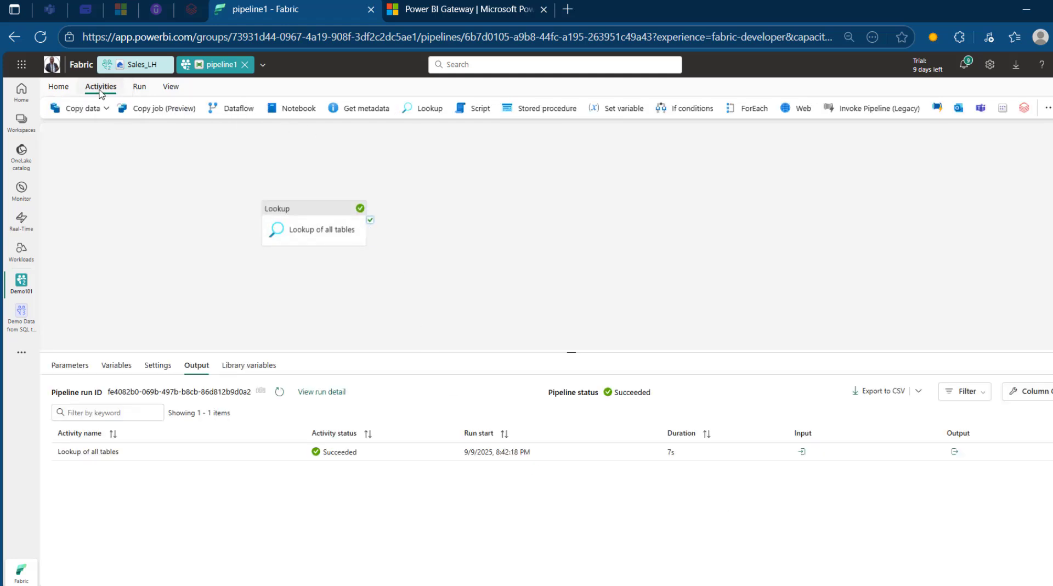
pyautogui.click(751, 109)
pyautogui.moveTo(277, 209); pyautogui.dragTo(439, 269)
pyautogui.moveTo(439, 221); pyautogui.dragTo(439, 204)
# Rename the ForEach activity as ForEach for table iteration and open its settings.
pyautogui.click(235, 392)
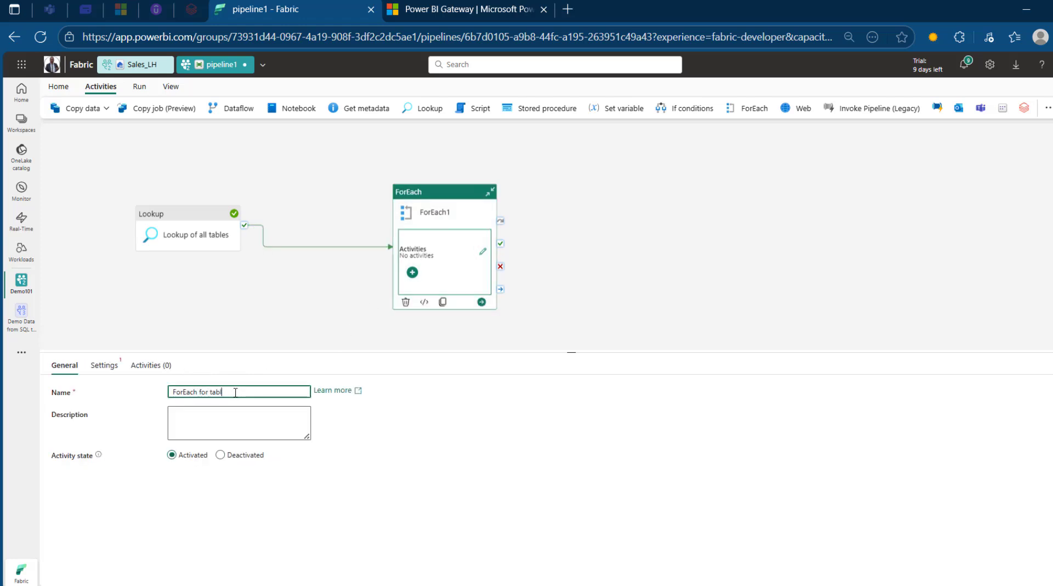
pyautogui.write('for table iteration')
pyautogui.click(103, 369)
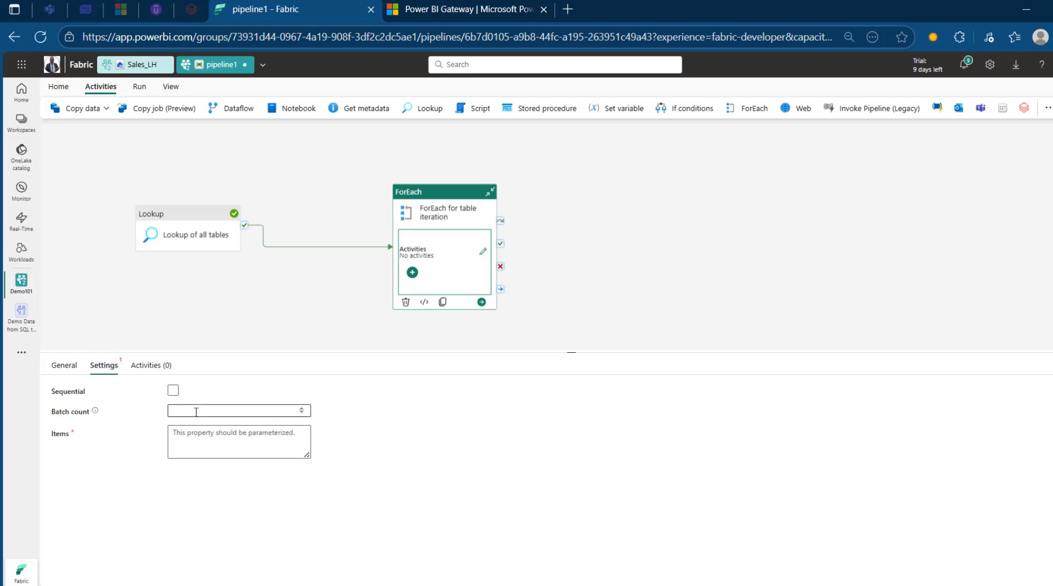
pyautogui.click(197, 438)
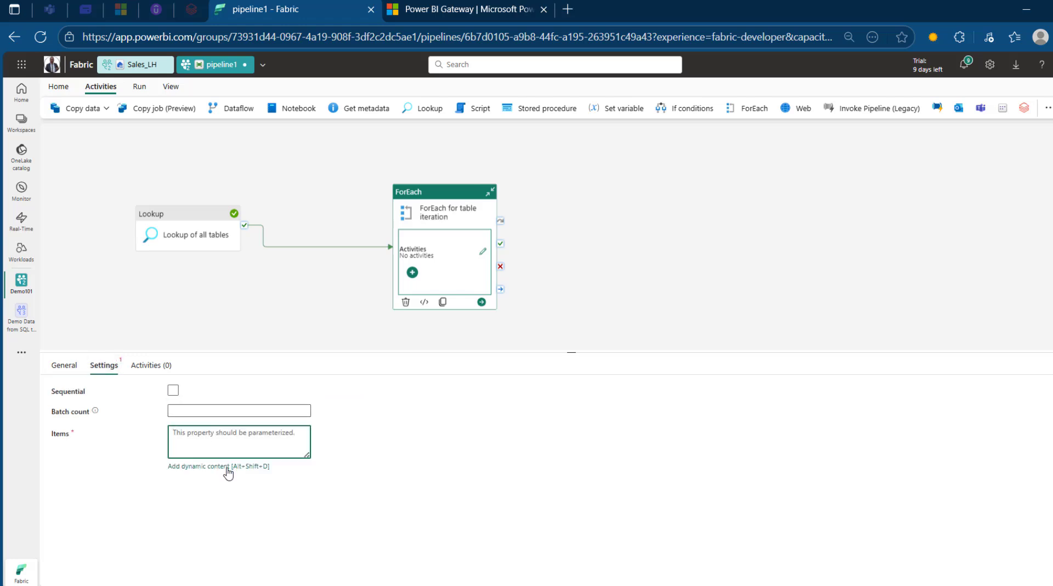
pyautogui.click(207, 466)
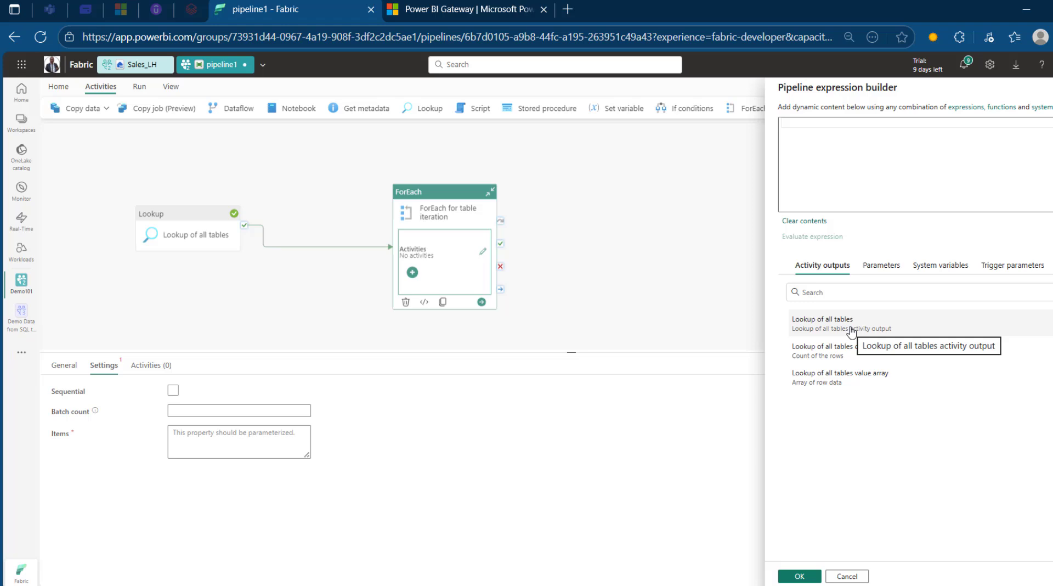
pyautogui.click(851, 331)
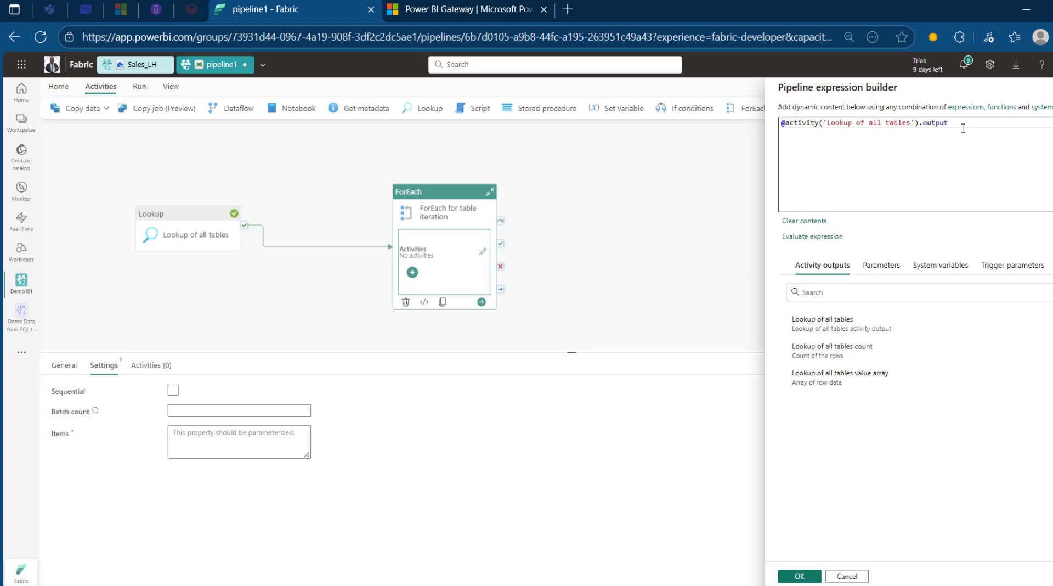
pyautogui.write('.va')
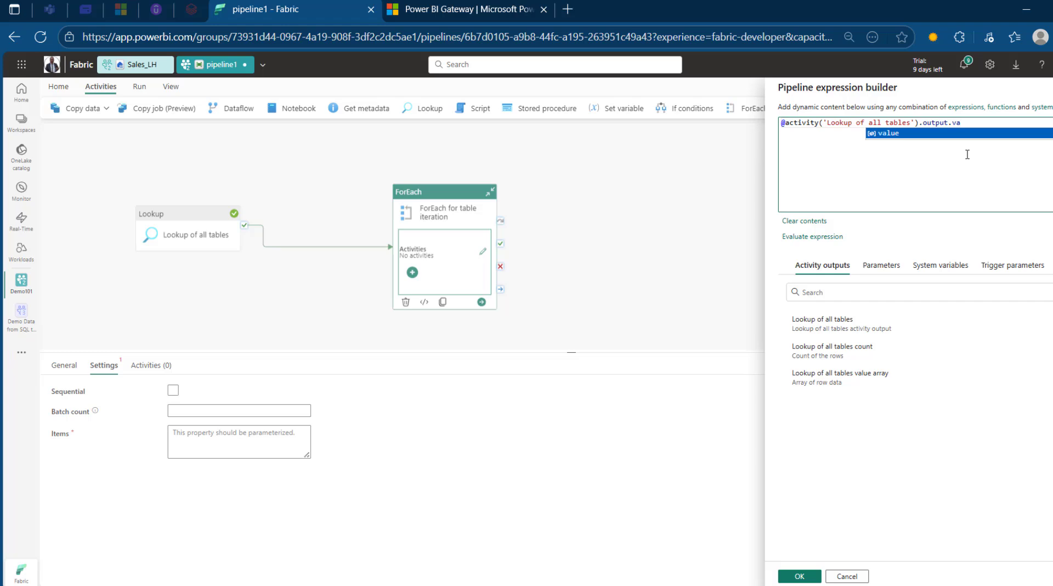
pyautogui.click(941, 136)
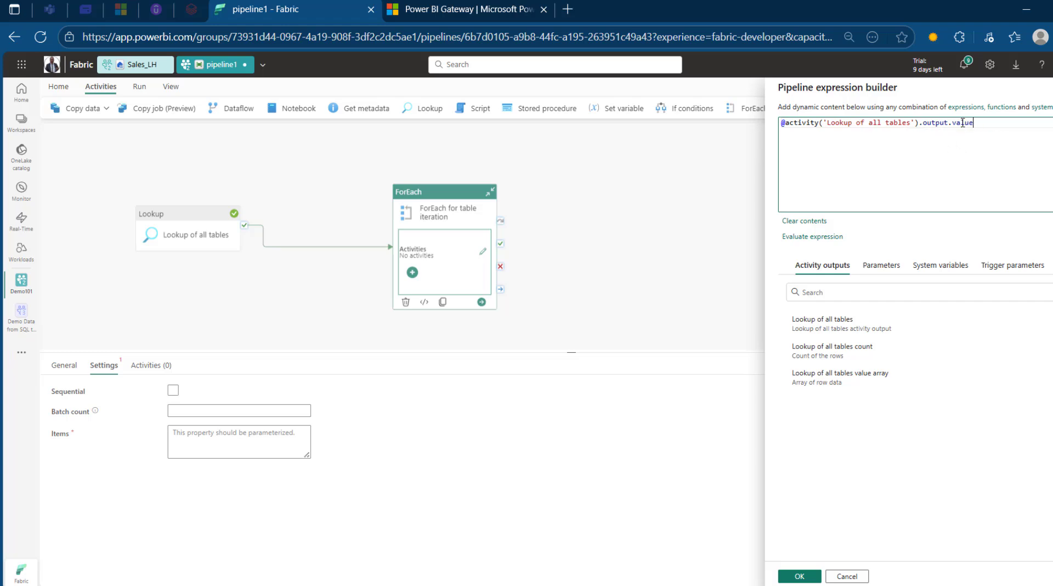
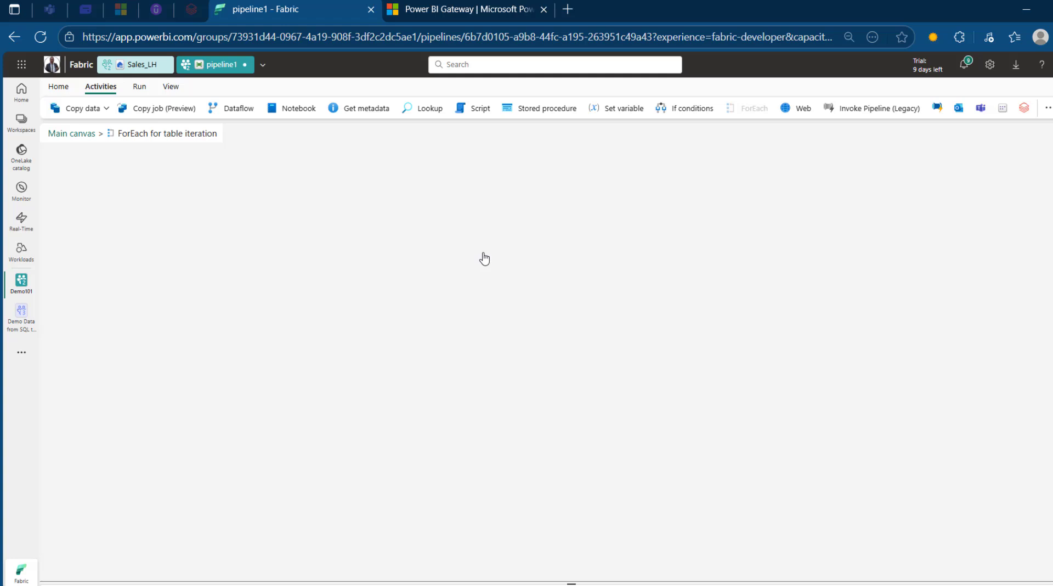
# Add a Copy data activity inside the ForEach for table iteration and rename it as Copy data.
pyautogui.click(77, 109)
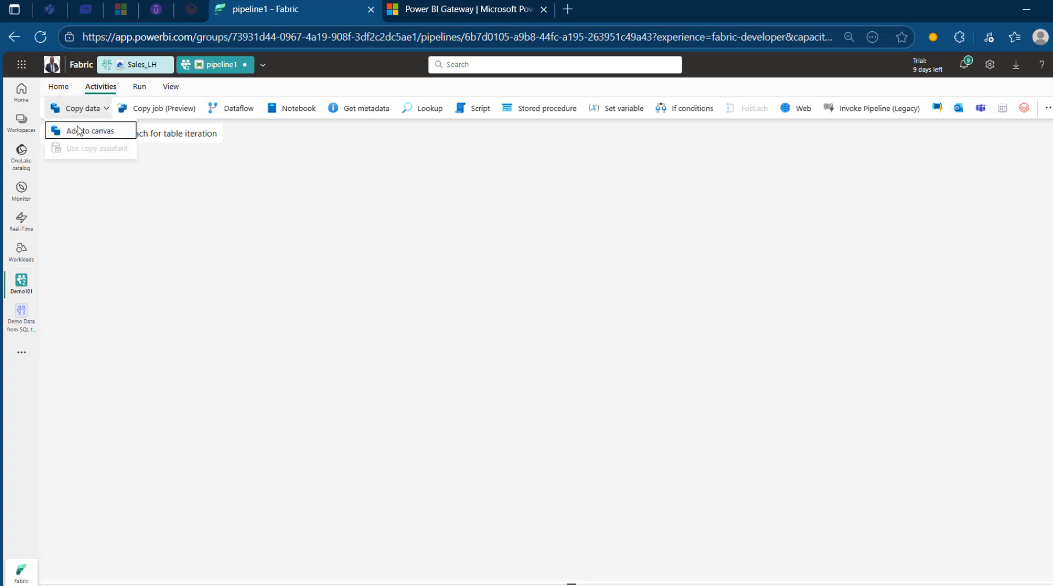
pyautogui.click(78, 130)
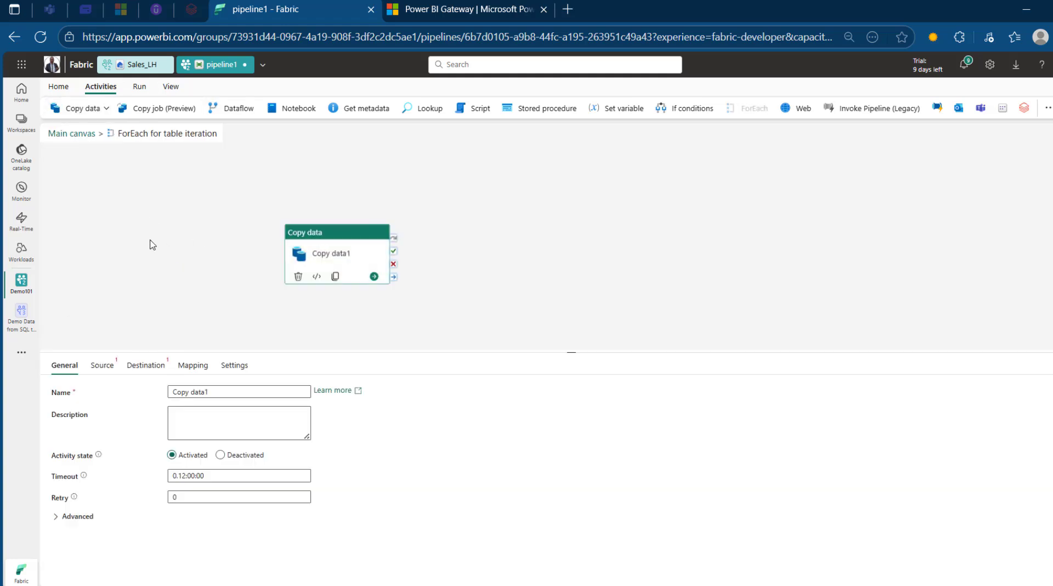
pyautogui.click(218, 391)
pyautogui.press('BackSpace')
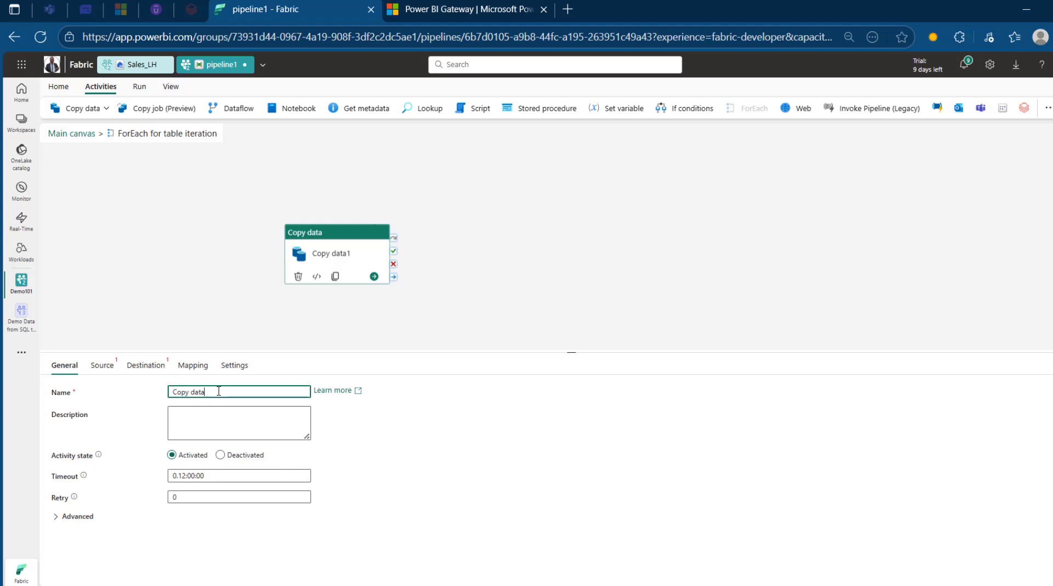
# Connect the Copy data source to a SQL Server database, entering the on-premises server name and the database Sales with its existing gateway connection.
pyautogui.click(102, 365)
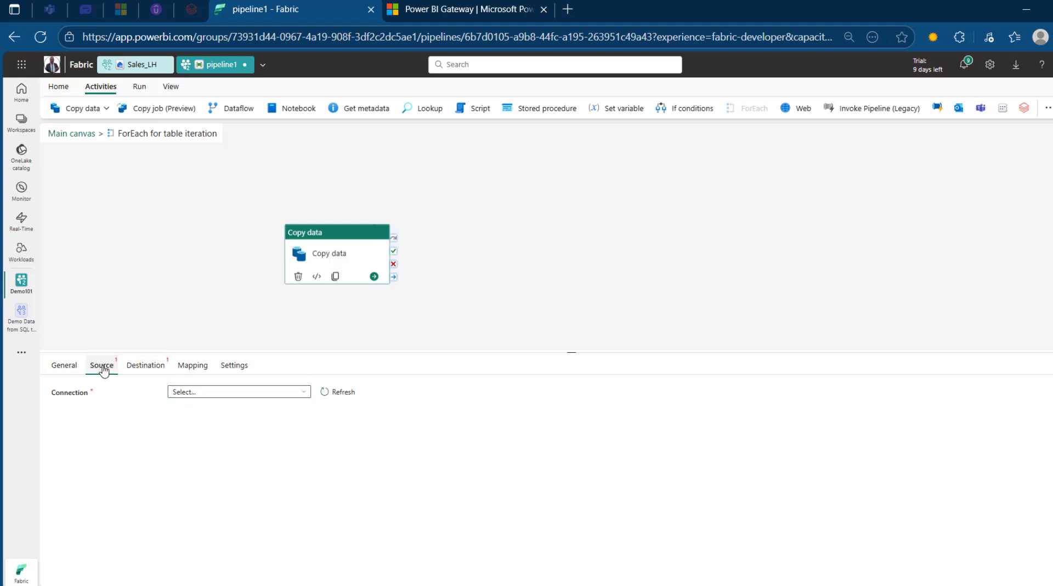
pyautogui.click(225, 394)
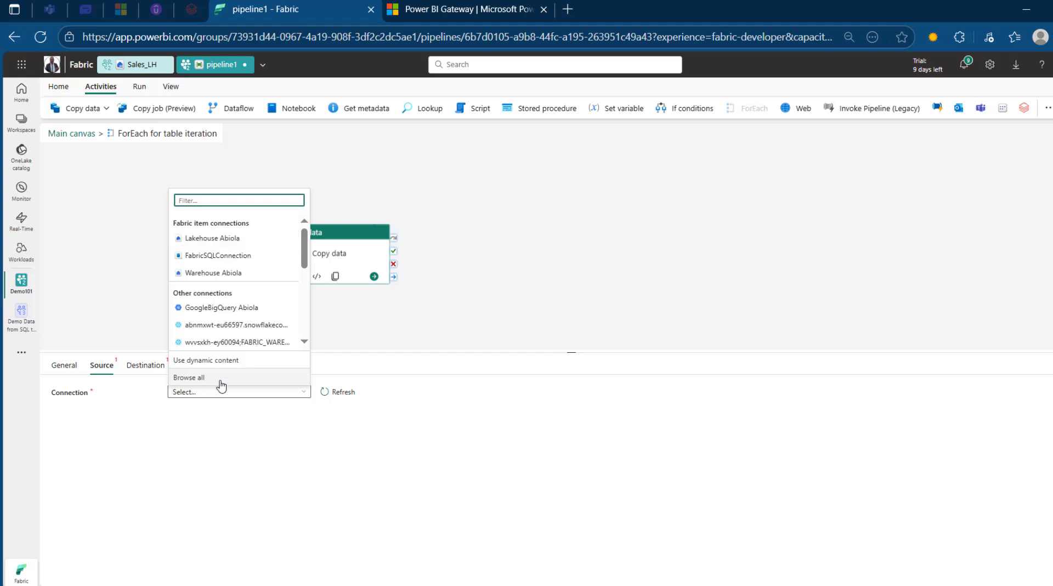
pyautogui.click(221, 378)
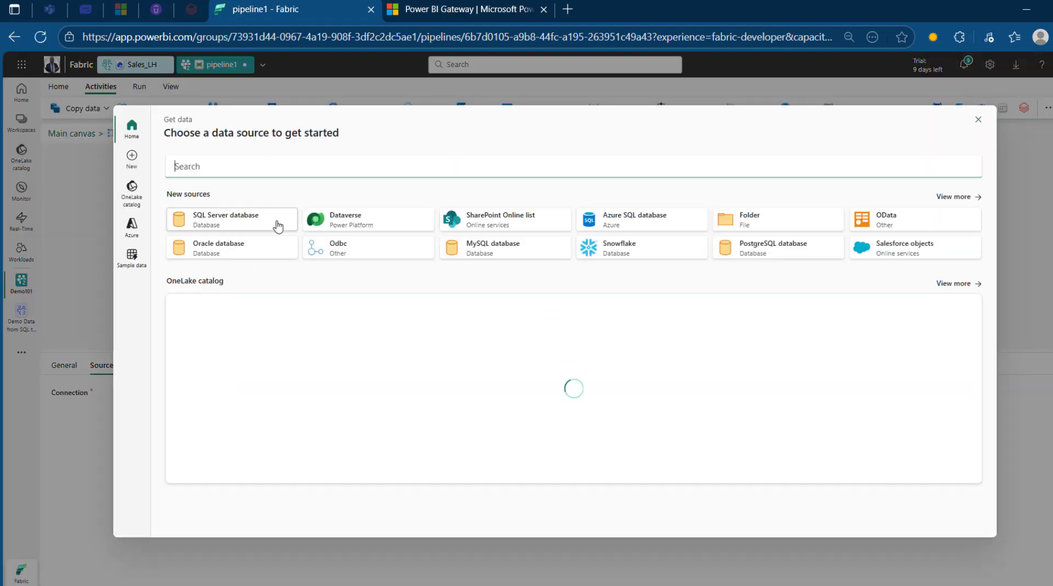
pyautogui.click(211, 222)
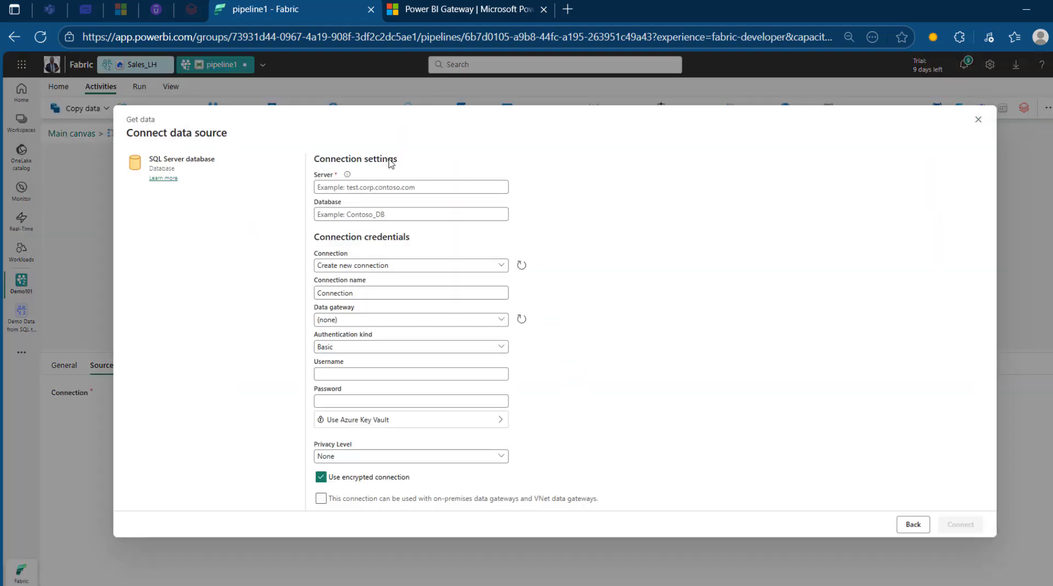
pyautogui.click(391, 188)
pyautogui.write('ABIOL')
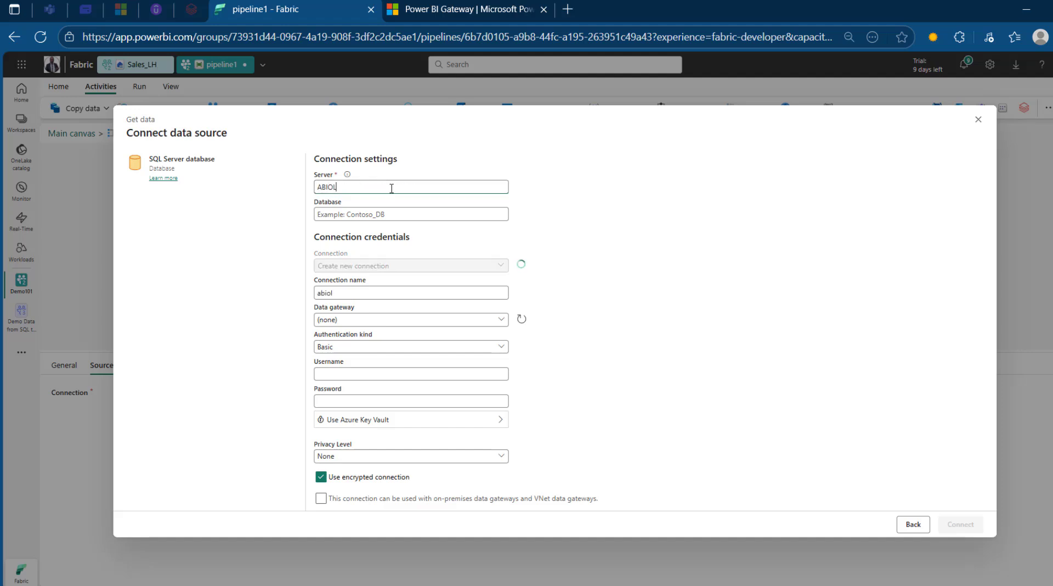
pyautogui.write('ADAVID01')
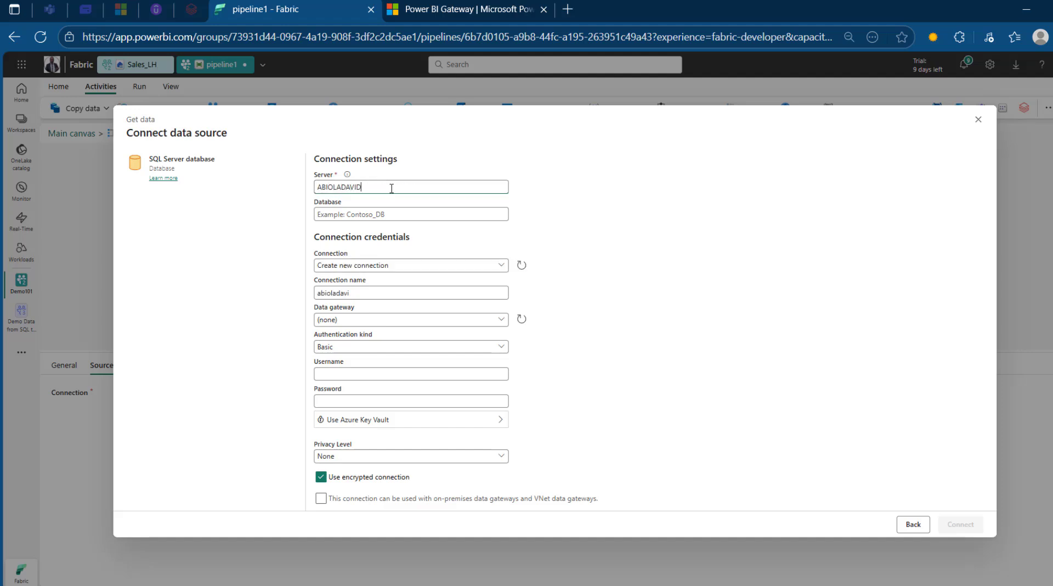
pyautogui.click(394, 212)
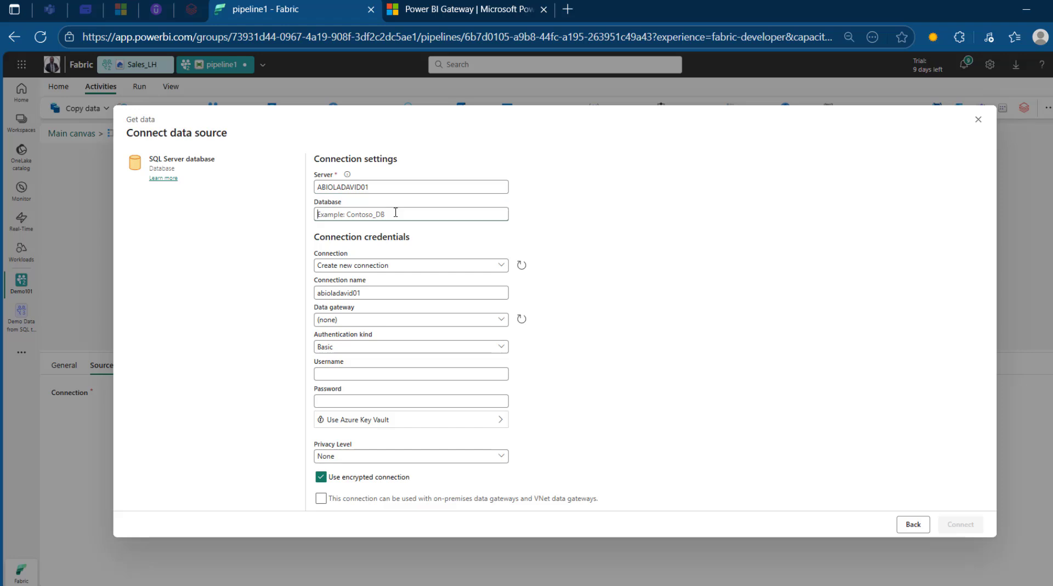
pyautogui.write('Sales')
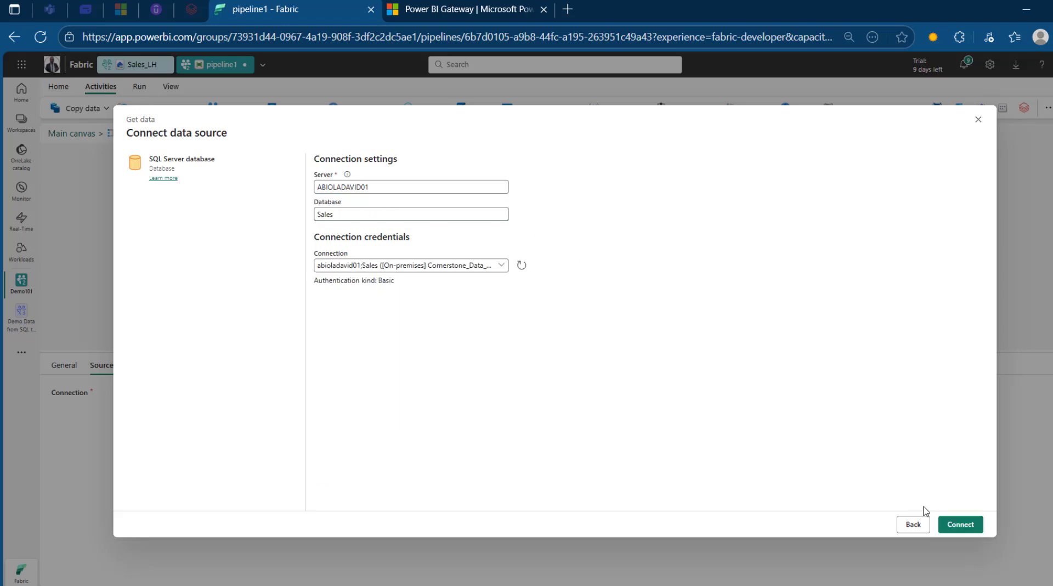
pyautogui.click(960, 525)
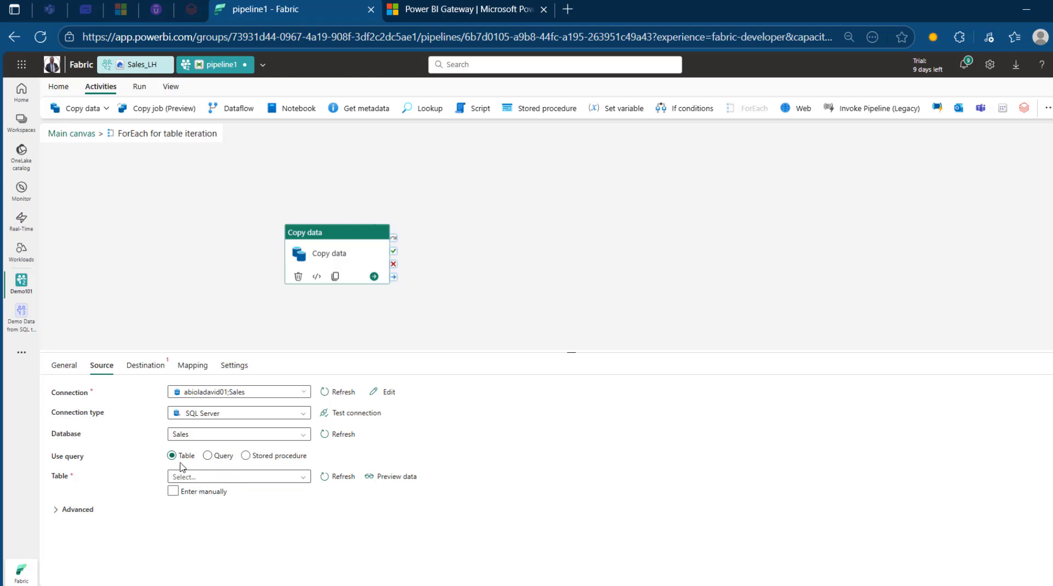
# Switch the source table to manual entry and set its schema name to dbo.
pyautogui.click(219, 480)
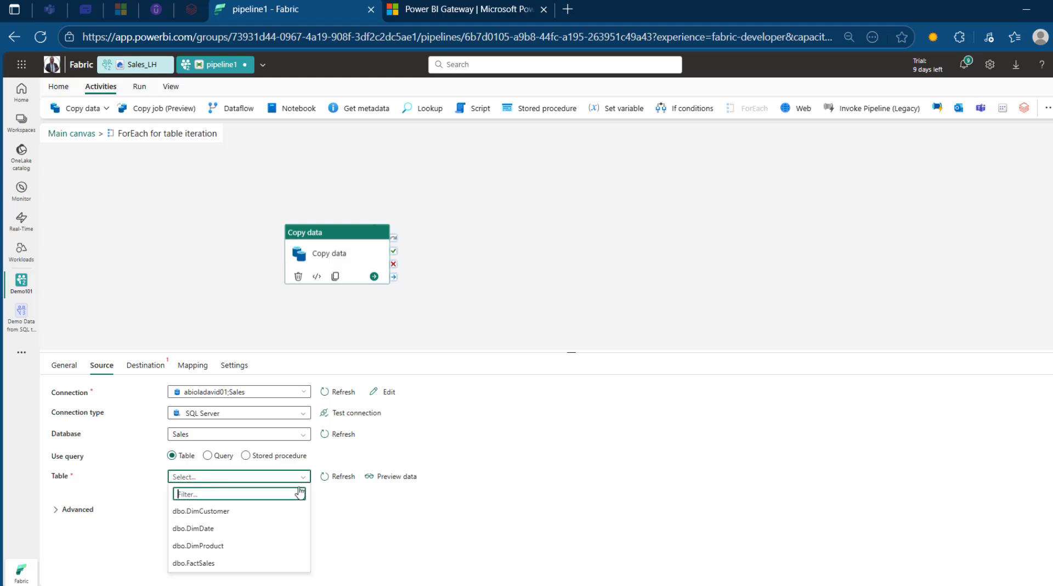
pyautogui.click(366, 500)
pyautogui.click(173, 492)
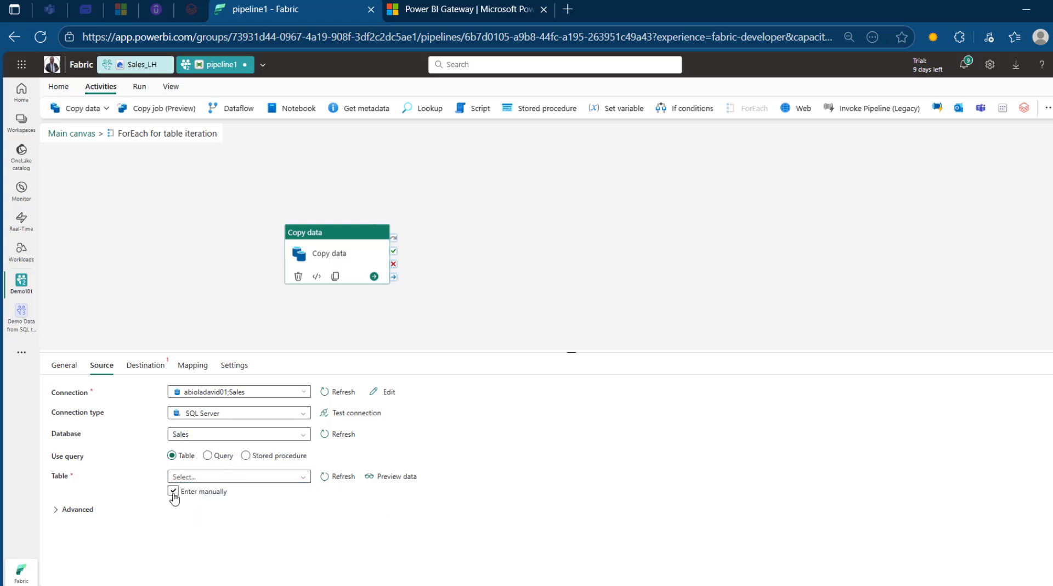
pyautogui.click(205, 476)
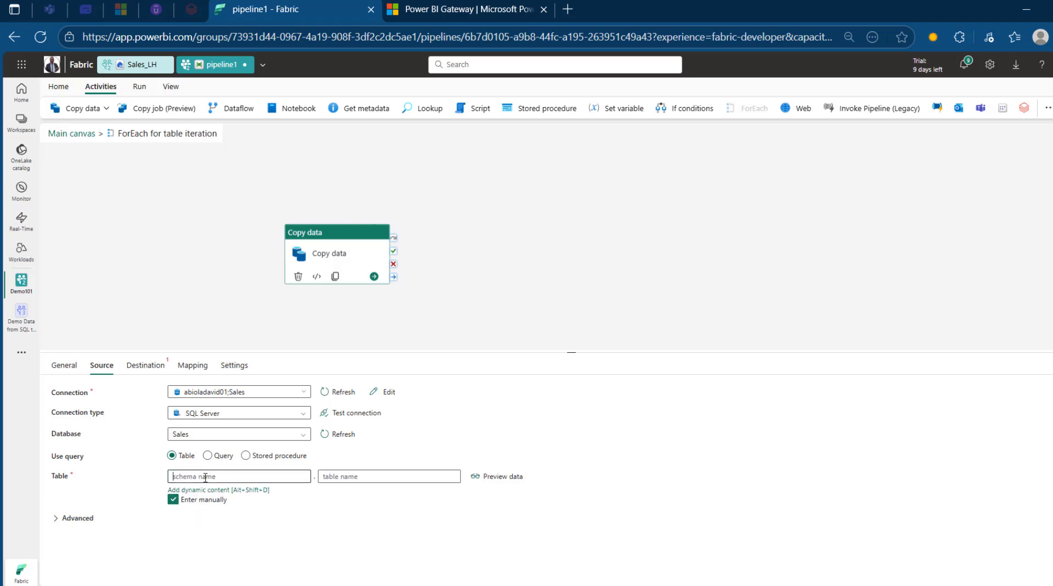
pyautogui.write('dbo')
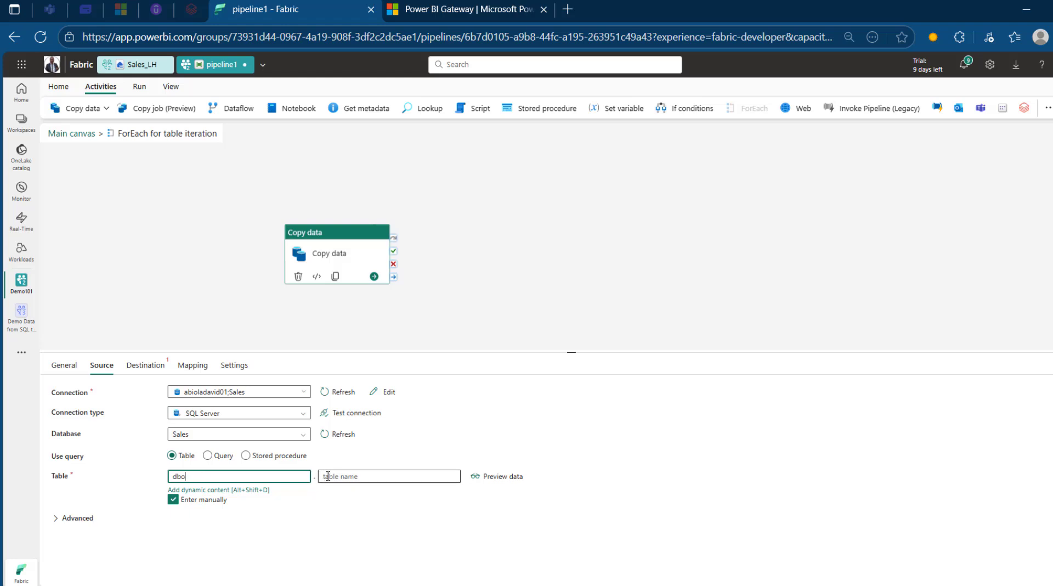
pyautogui.click(348, 476)
pyautogui.click(370, 490)
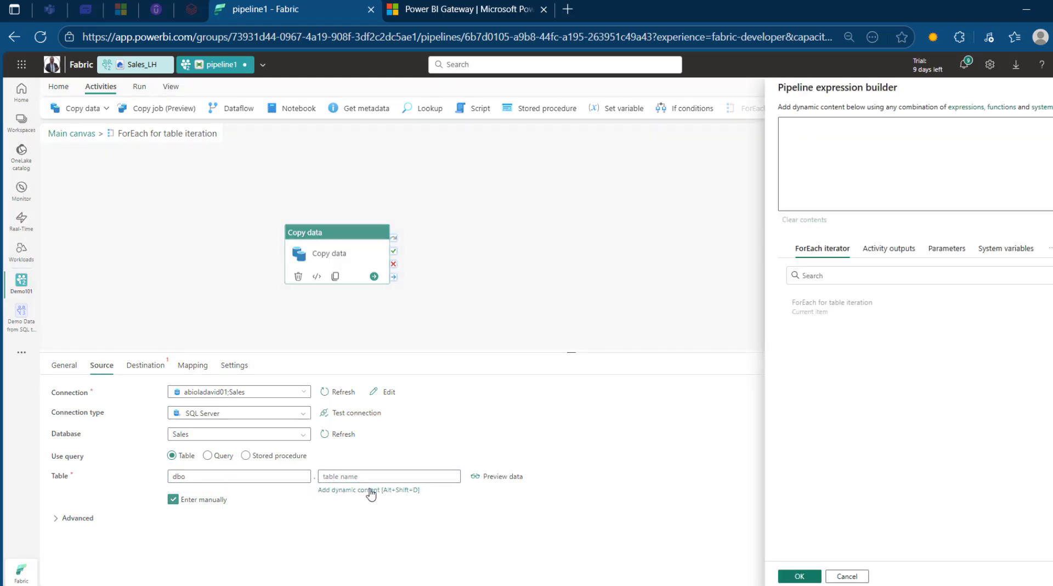
pyautogui.click(859, 328)
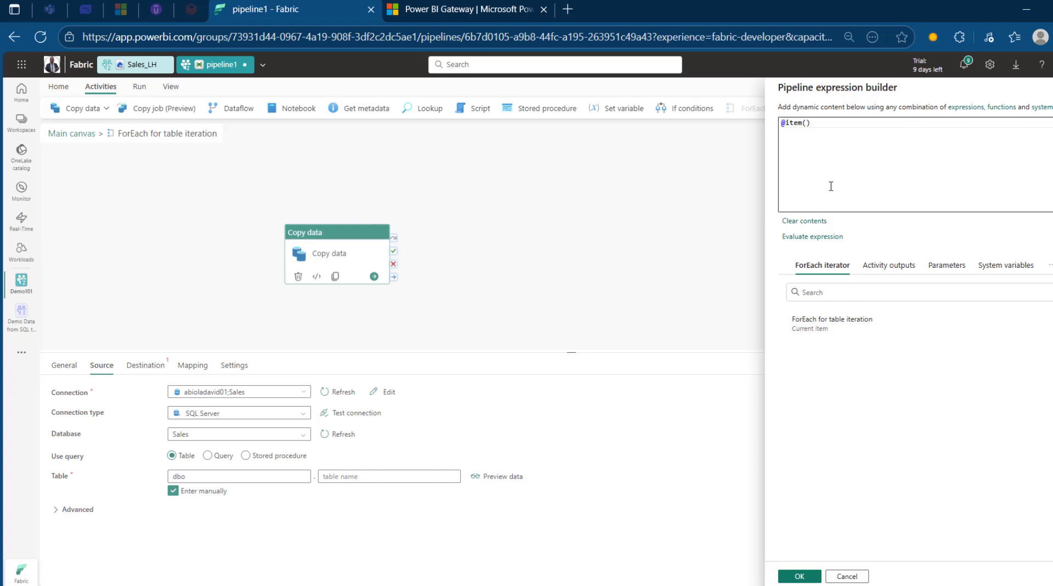
pyautogui.click(832, 119)
pyautogui.write('.ta')
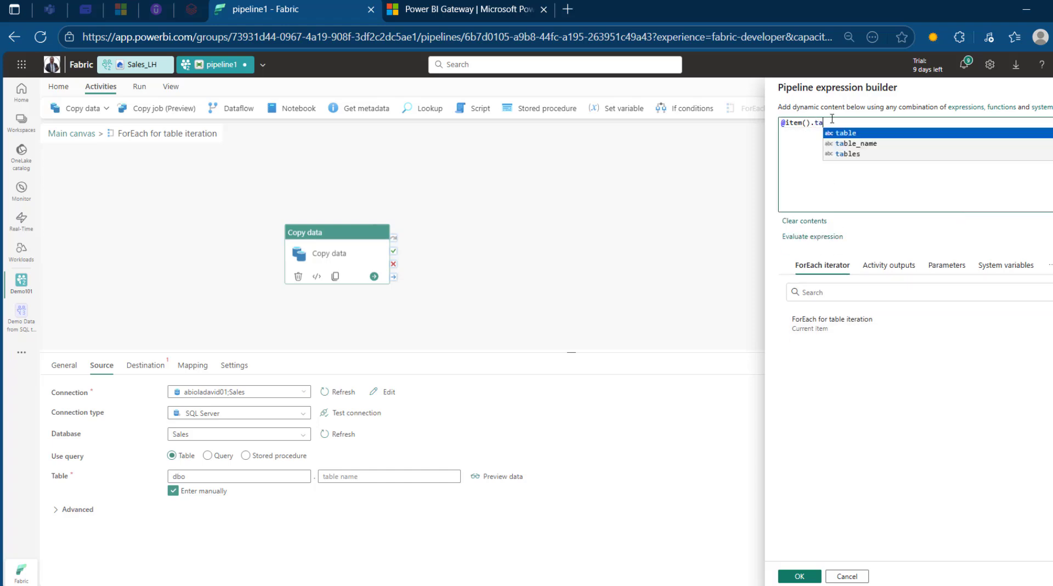
pyautogui.write('ble_name')
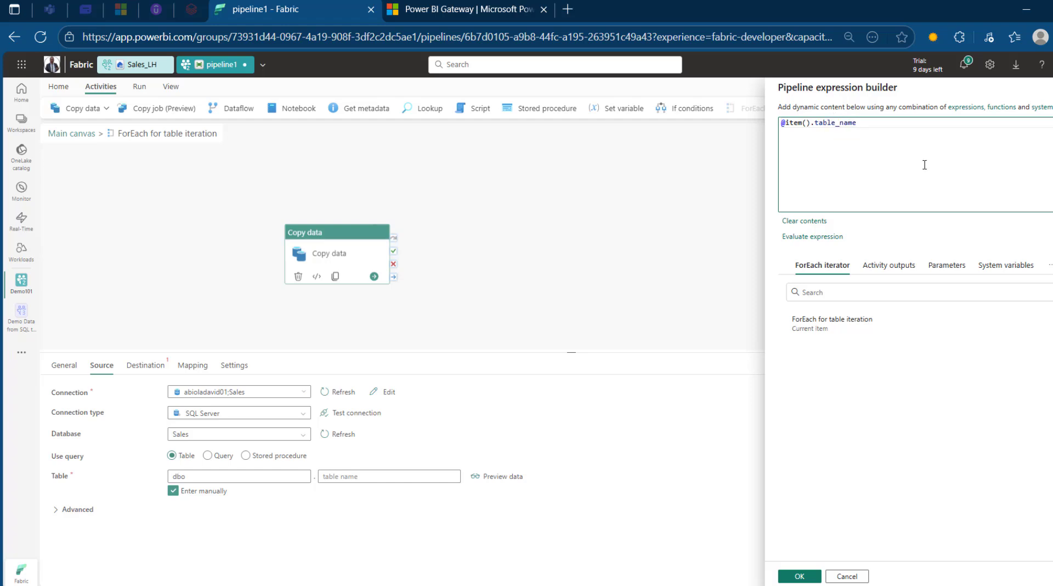
pyautogui.click(799, 575)
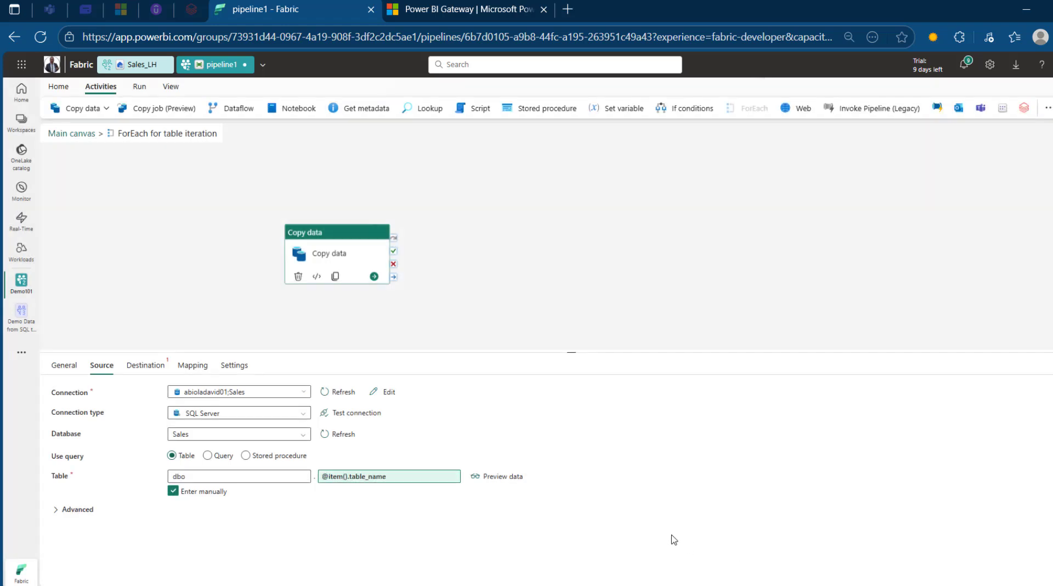
# Set the Copy data destination to the existing Lakehouse connection and choose the Sales_LH lakehouse.
pyautogui.click(146, 365)
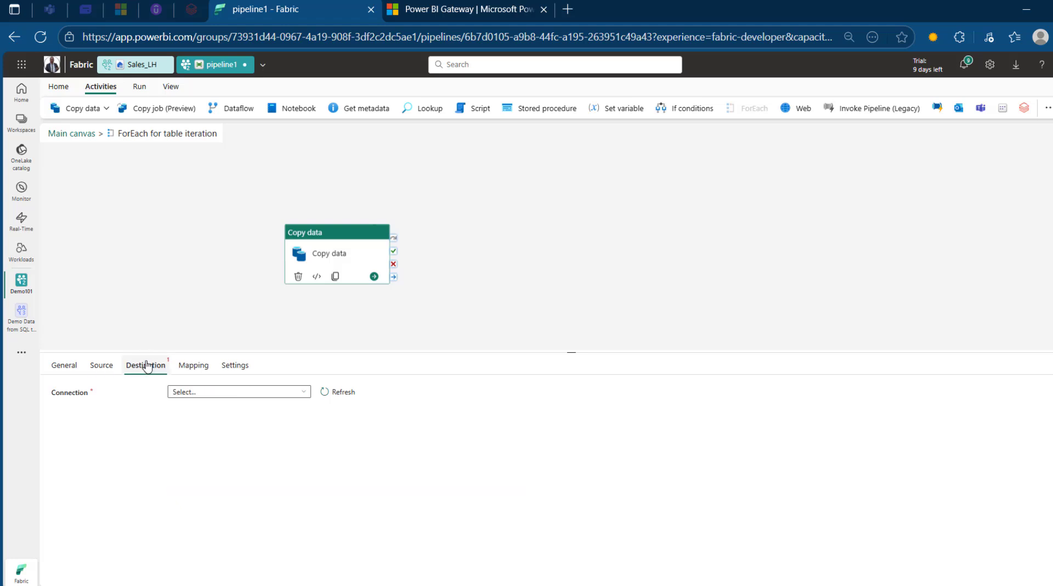
pyautogui.click(201, 391)
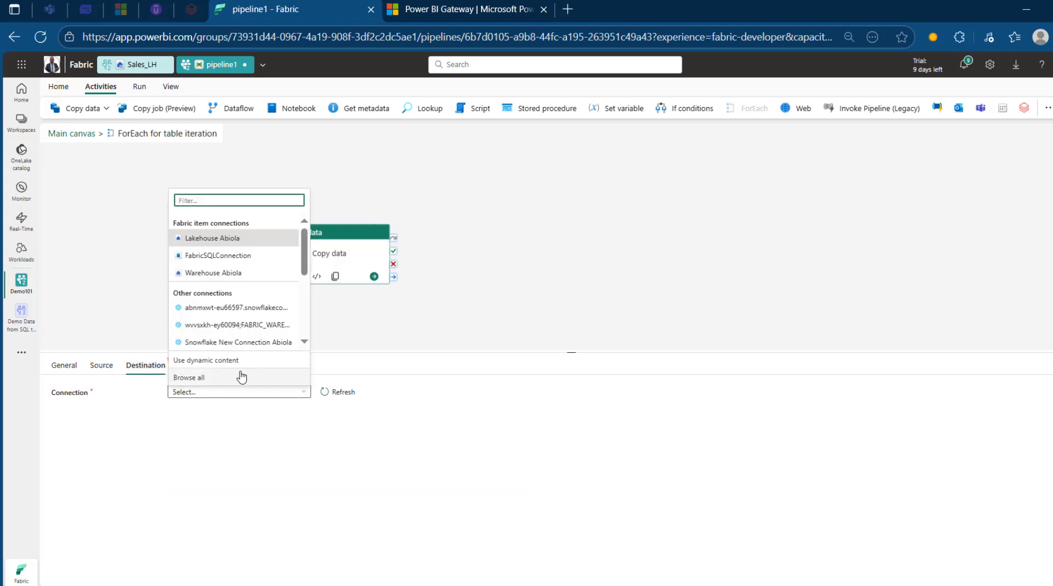
pyautogui.click(204, 238)
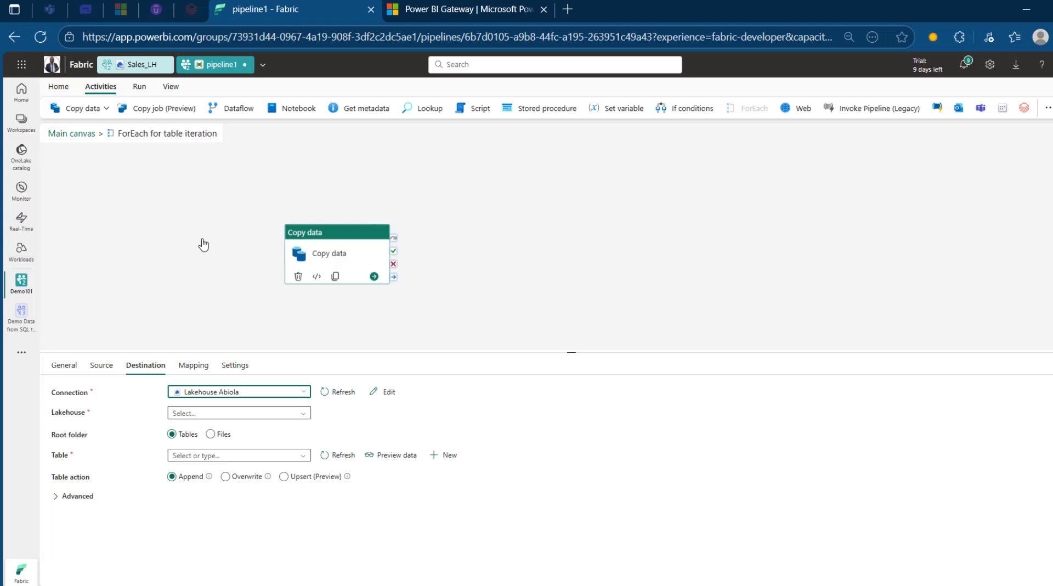
pyautogui.click(305, 413)
pyautogui.click(192, 429)
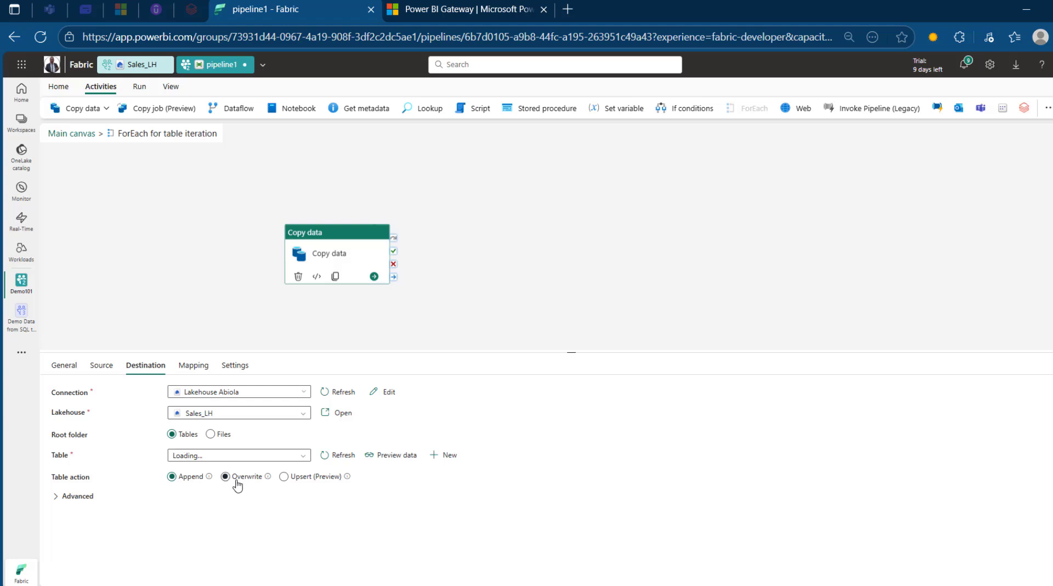
pyautogui.click(301, 458)
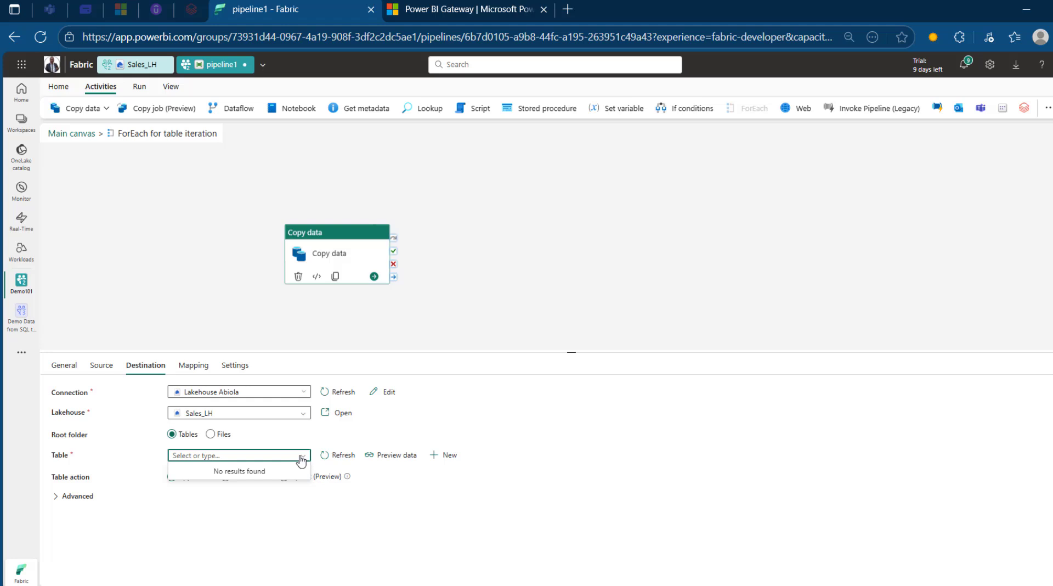
pyautogui.click(301, 459)
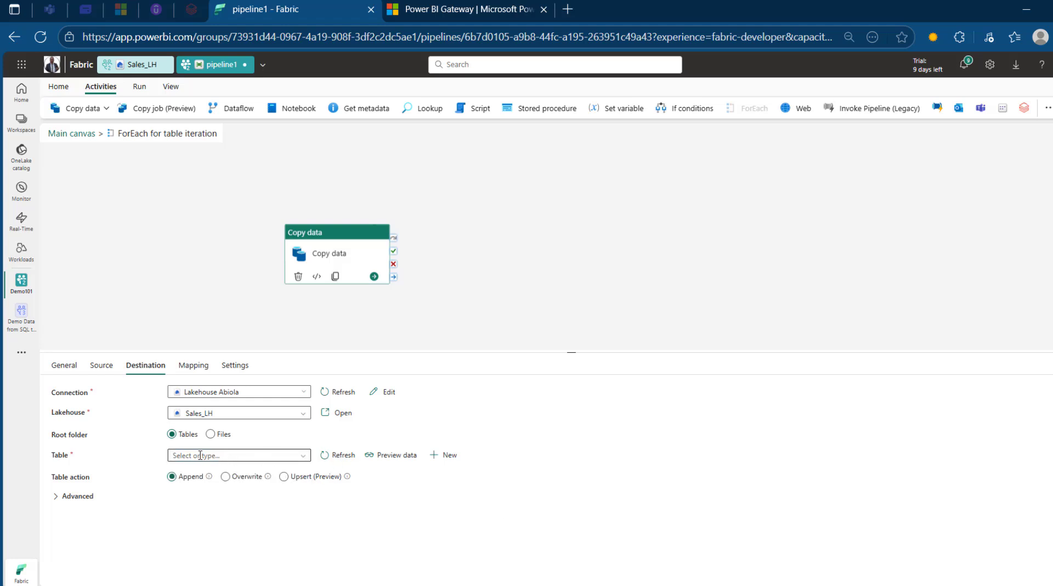
pyautogui.click(200, 454)
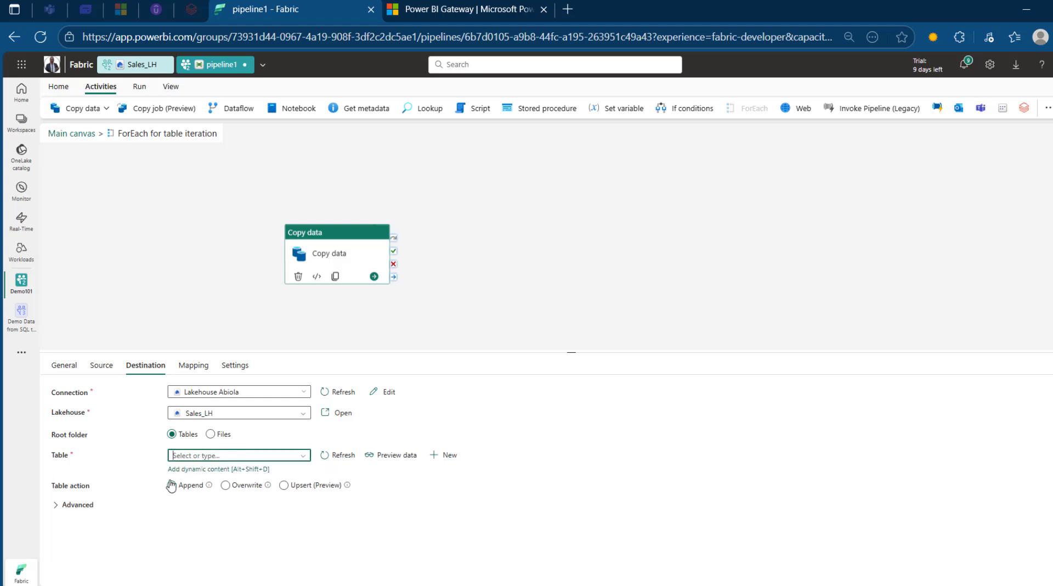
pyautogui.click(188, 470)
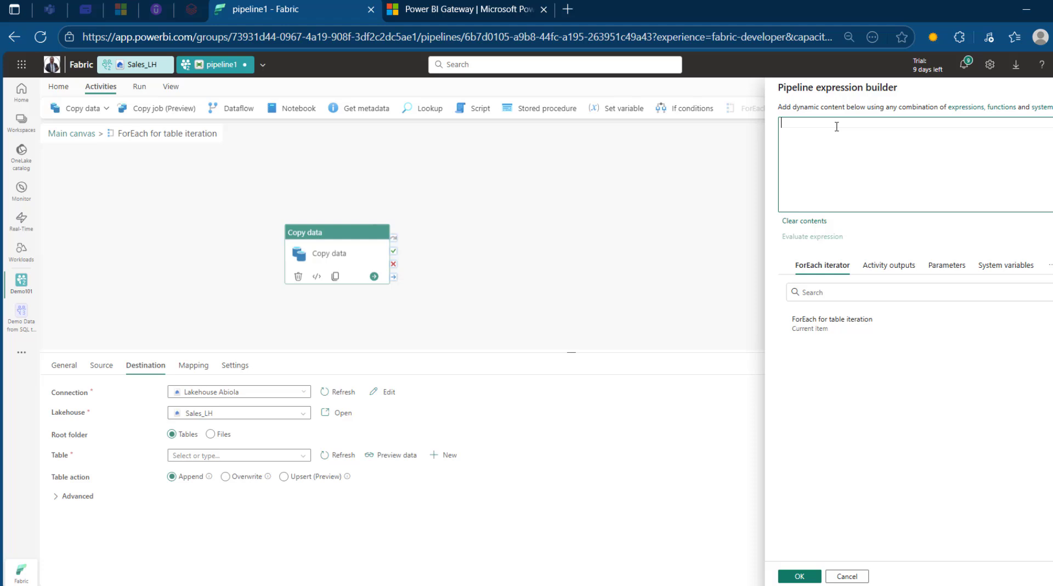
pyautogui.click(840, 323)
pyautogui.write('.tabl')
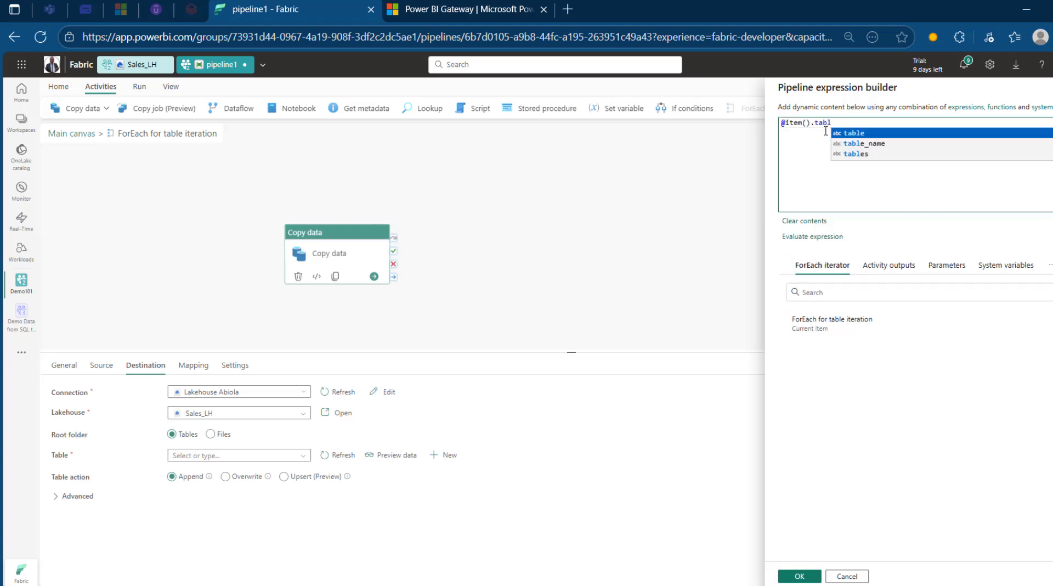
pyautogui.press('Down')
pyautogui.press('Return')
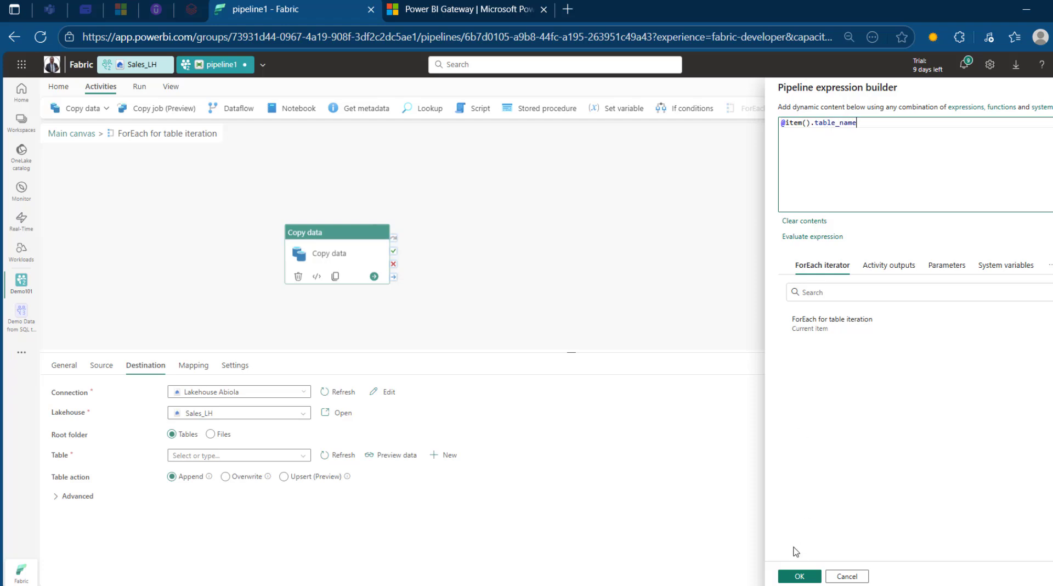
pyautogui.click(799, 575)
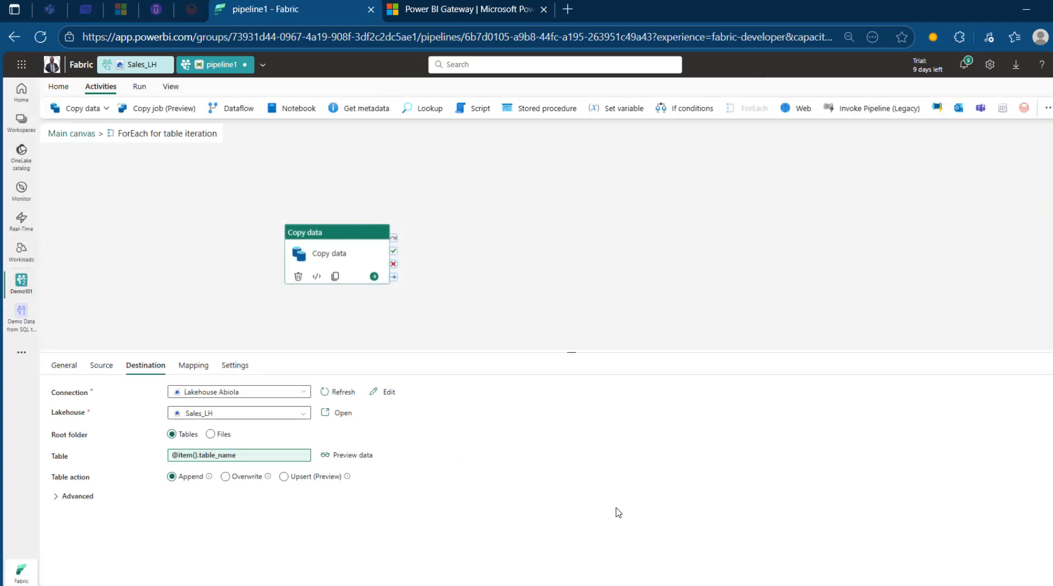
# View the Copy data mapping settings, and review the FactSales creation and insert script in SQL Server Management Studio.
pyautogui.click(195, 370)
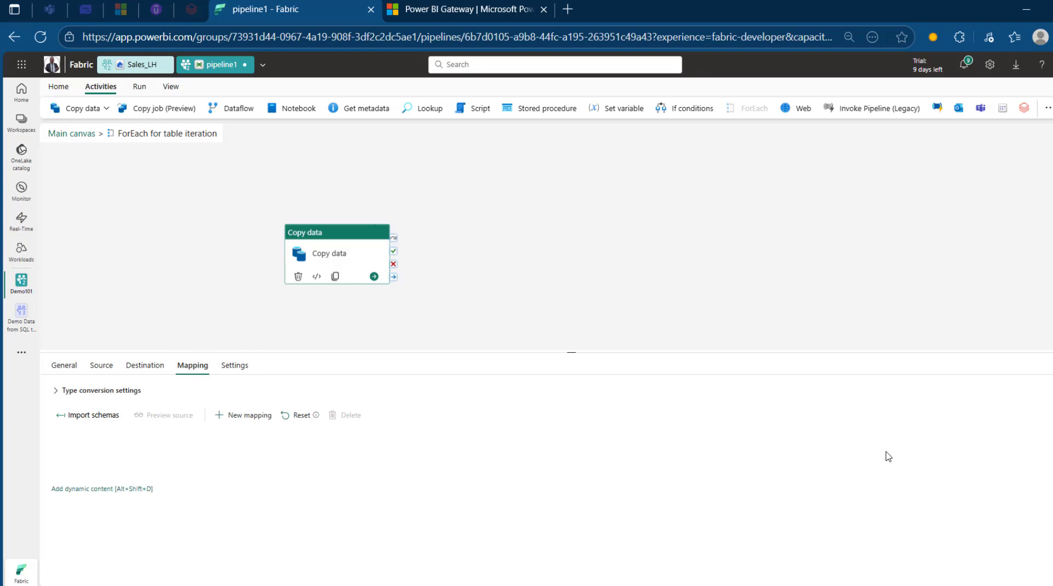
pyautogui.click(719, 551)
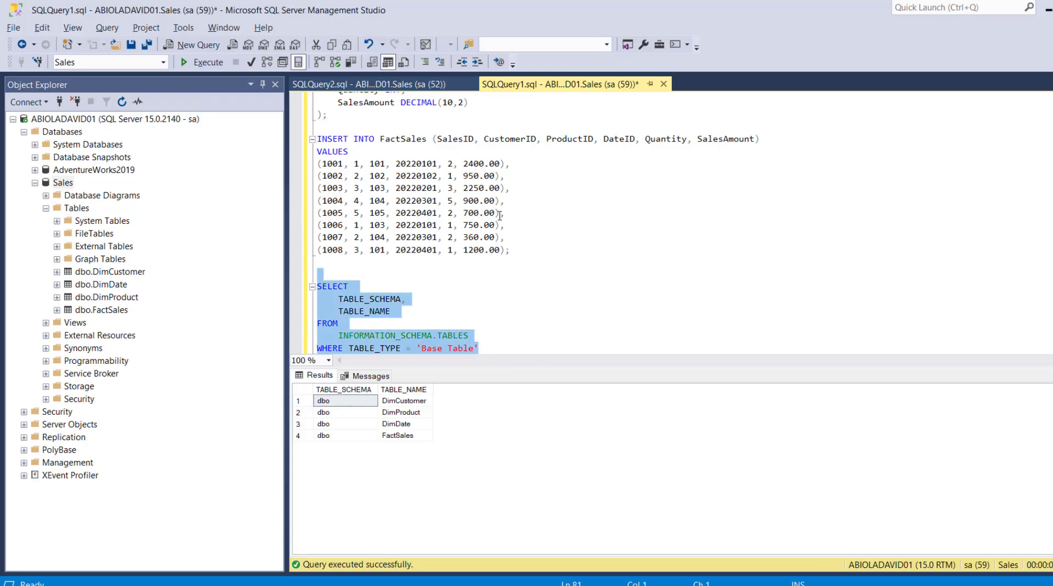
pyautogui.moveTo(500, 214); pyautogui.dragTo(494, 192)
pyautogui.click(495, 177)
pyautogui.press('Up')
pyautogui.press('Up')
pyautogui.press('Up')
pyautogui.press('Up')
pyautogui.press('Up')
pyautogui.press('Up')
pyautogui.press('Up')
pyautogui.press('Up')
pyautogui.press('Up')
pyautogui.press('Up')
pyautogui.press('Up')
pyautogui.press('Up')
pyautogui.press('Up')
pyautogui.press('Up')
pyautogui.press('Up')
pyautogui.press('Up')
pyautogui.press('Up')
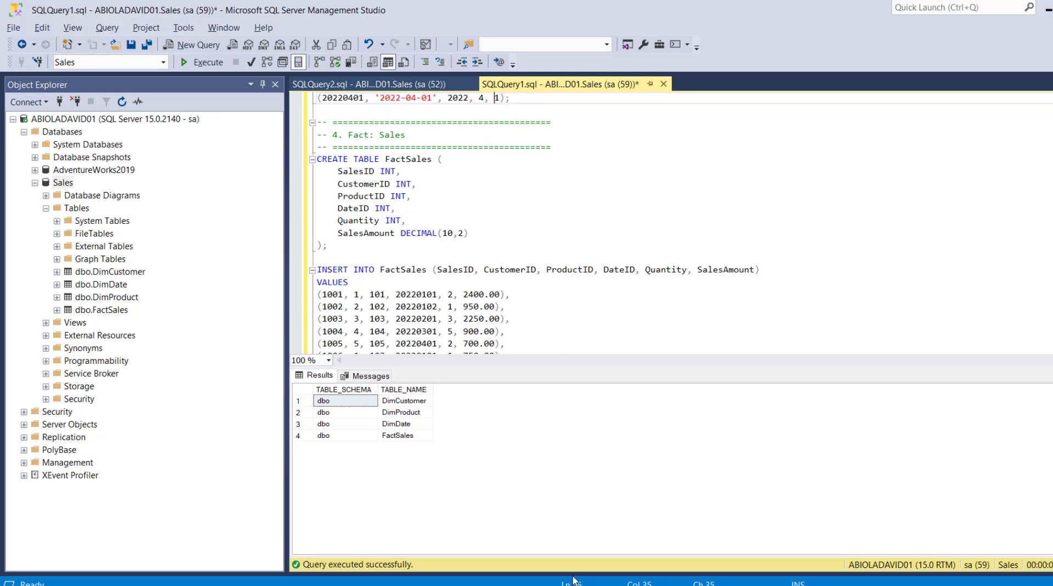
pyautogui.hotkey('alt', 'Tab')
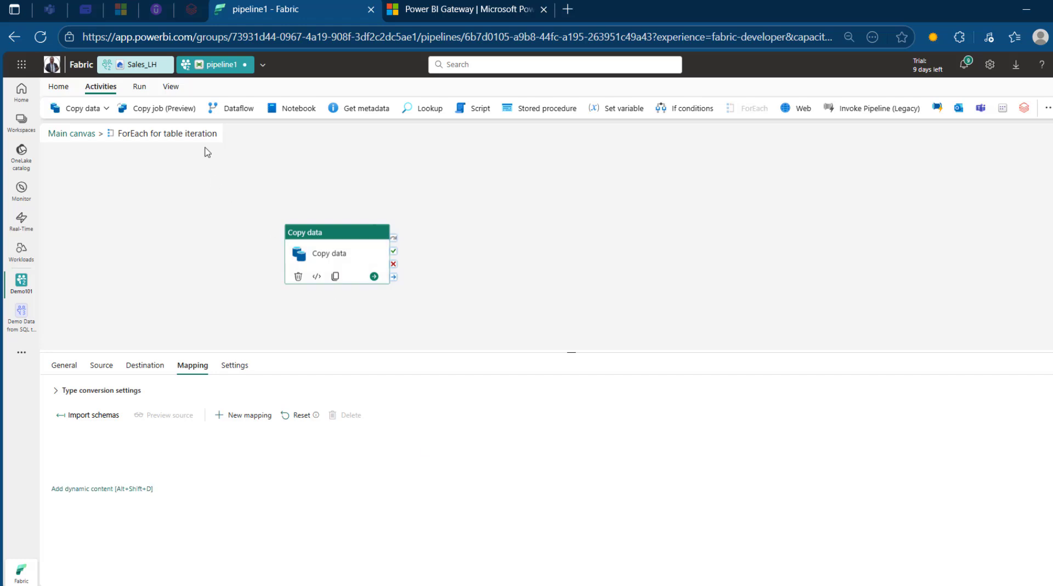
# Return to the pipeline's main canvas and validate the whole pipeline.
pyautogui.click(77, 133)
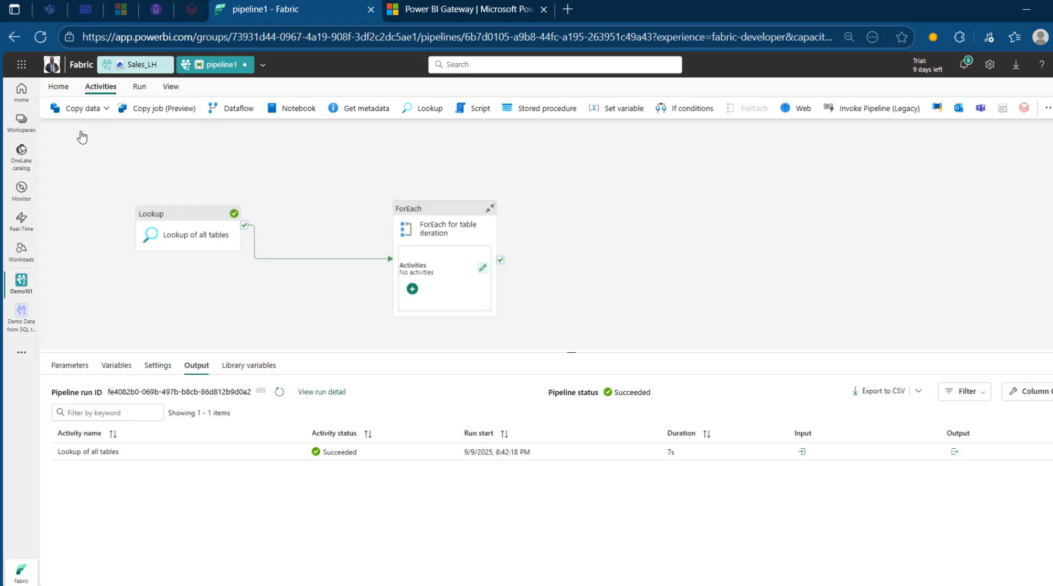
pyautogui.click(334, 209)
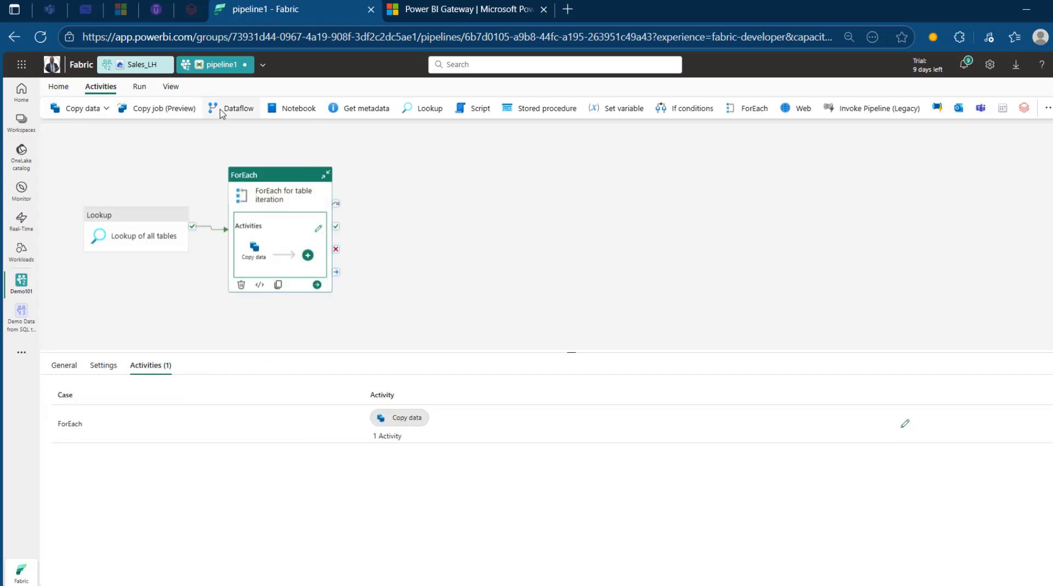
pyautogui.click(140, 88)
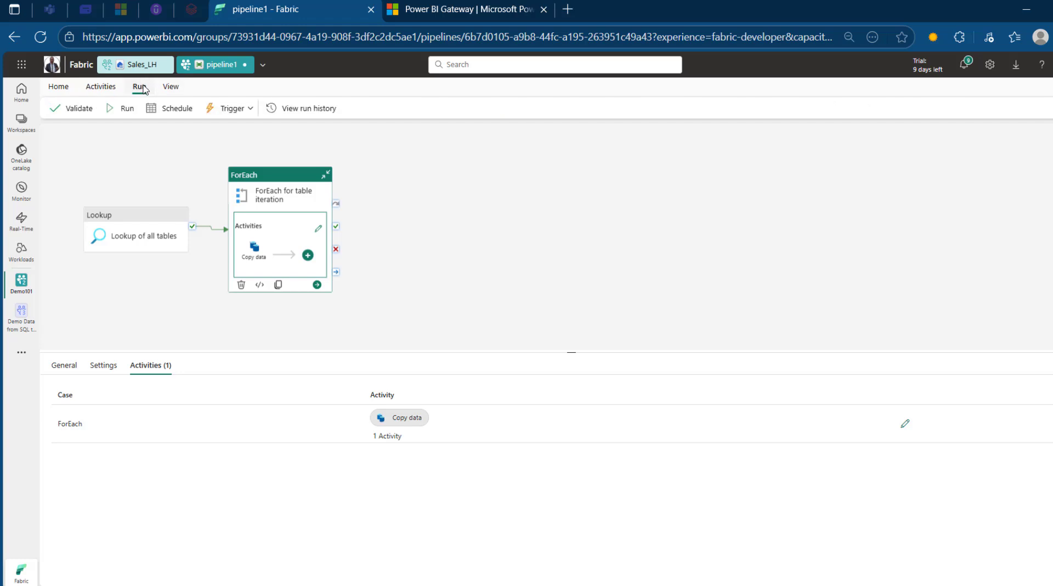
pyautogui.click(79, 112)
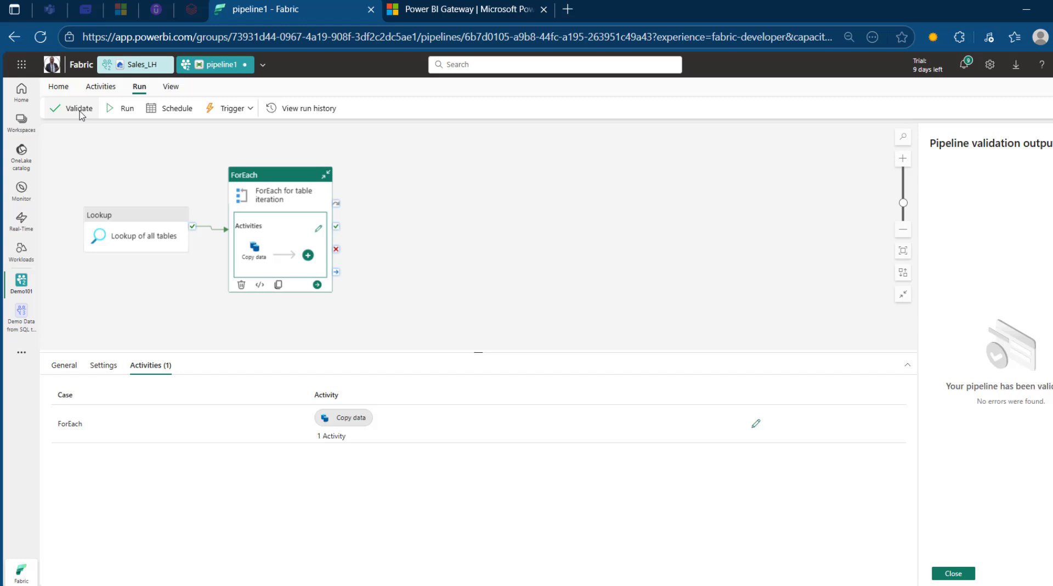
# Save and run the pipeline, and close the validation output.
pyautogui.click(126, 112)
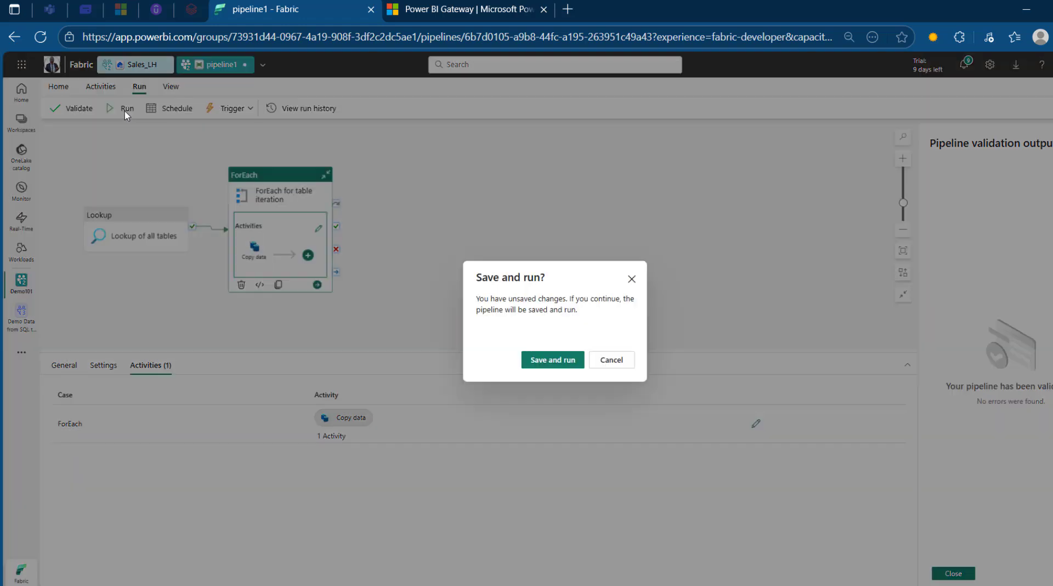
pyautogui.click(555, 363)
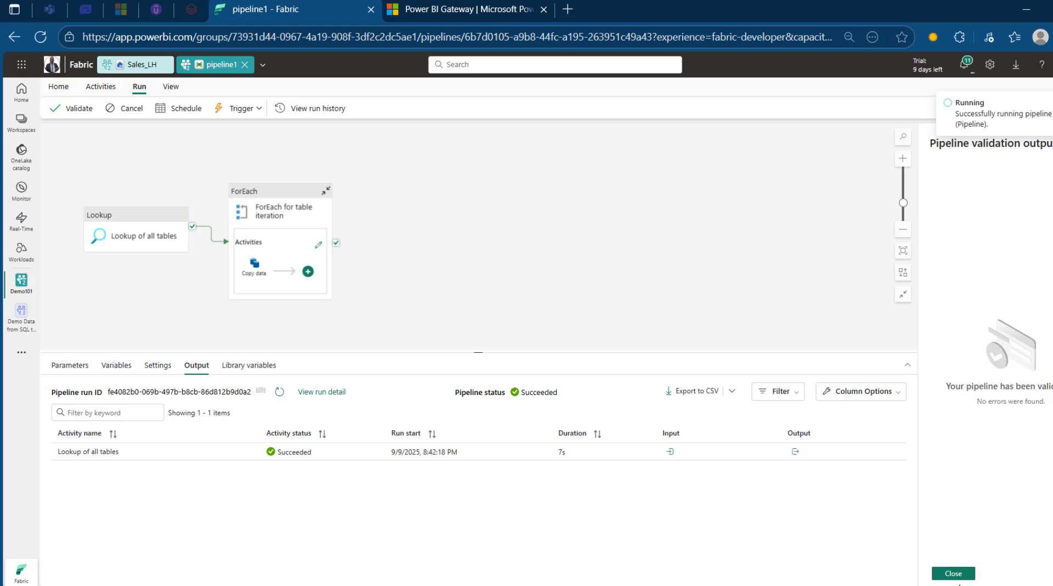
pyautogui.click(958, 575)
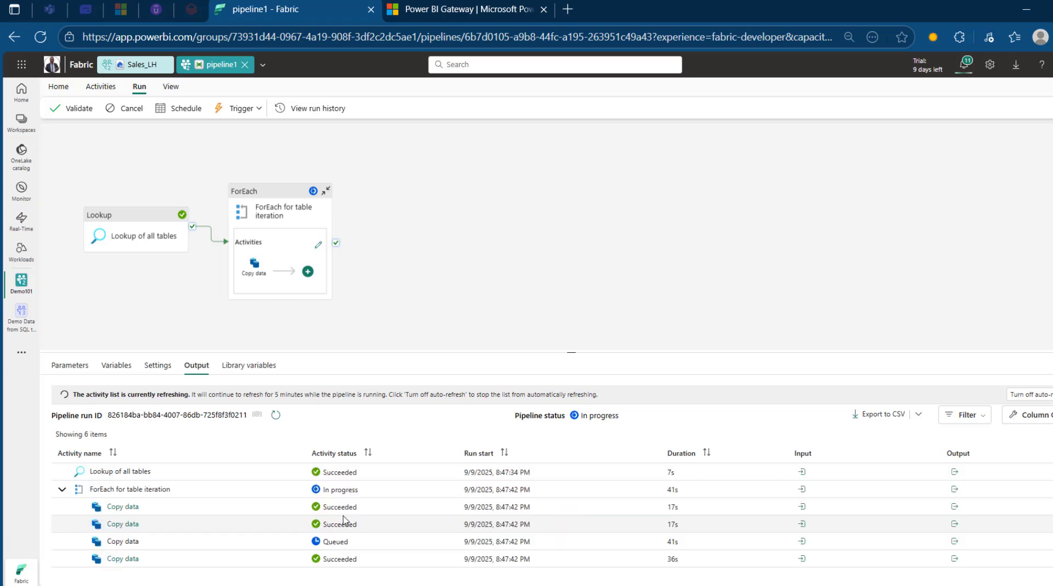
# Monitor the pipeline run by refreshing its activity list until the run ends.
pyautogui.click(277, 417)
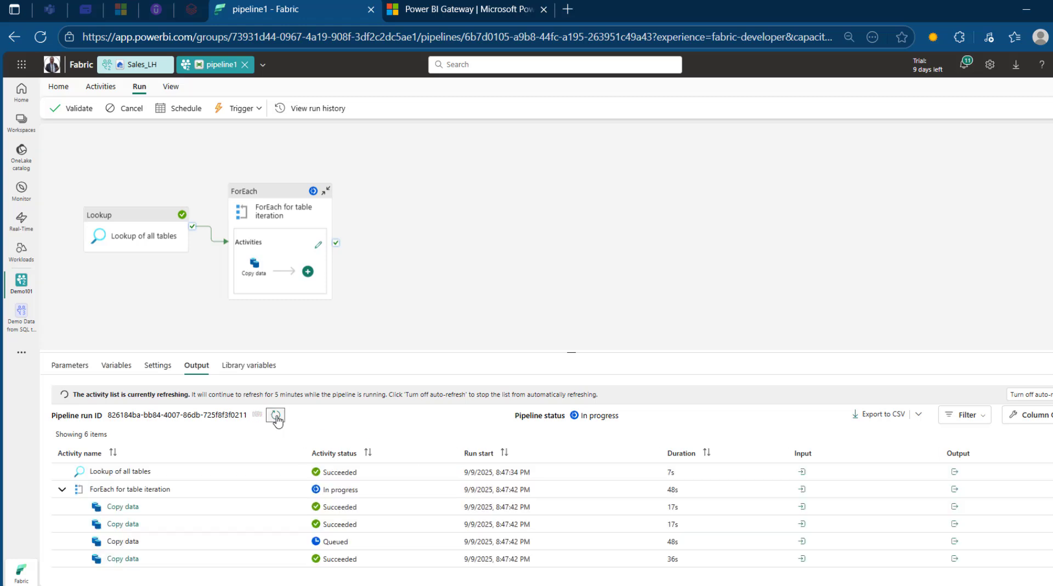
pyautogui.click(276, 416)
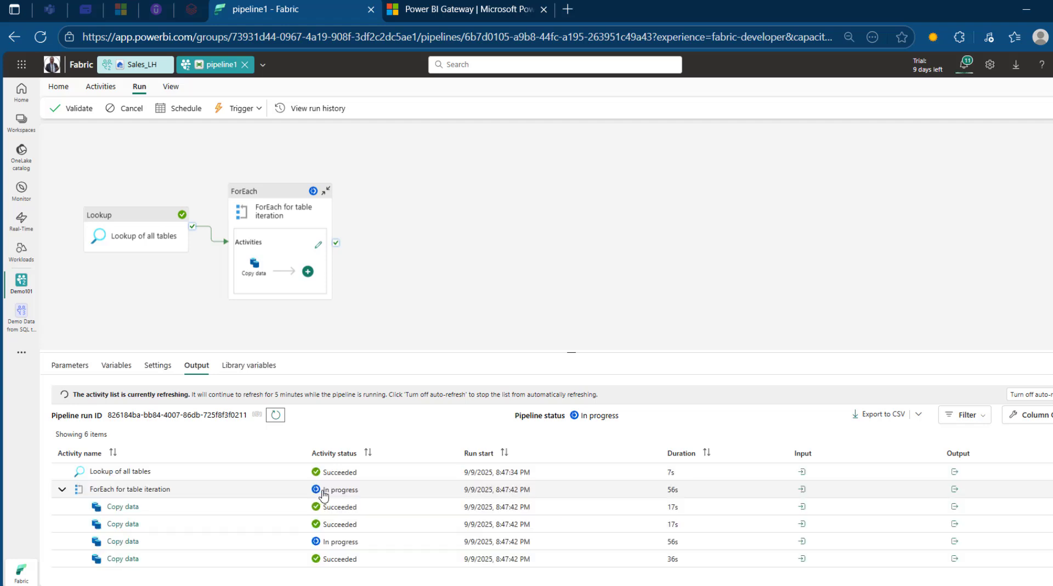
pyautogui.click(275, 416)
pyautogui.click(276, 415)
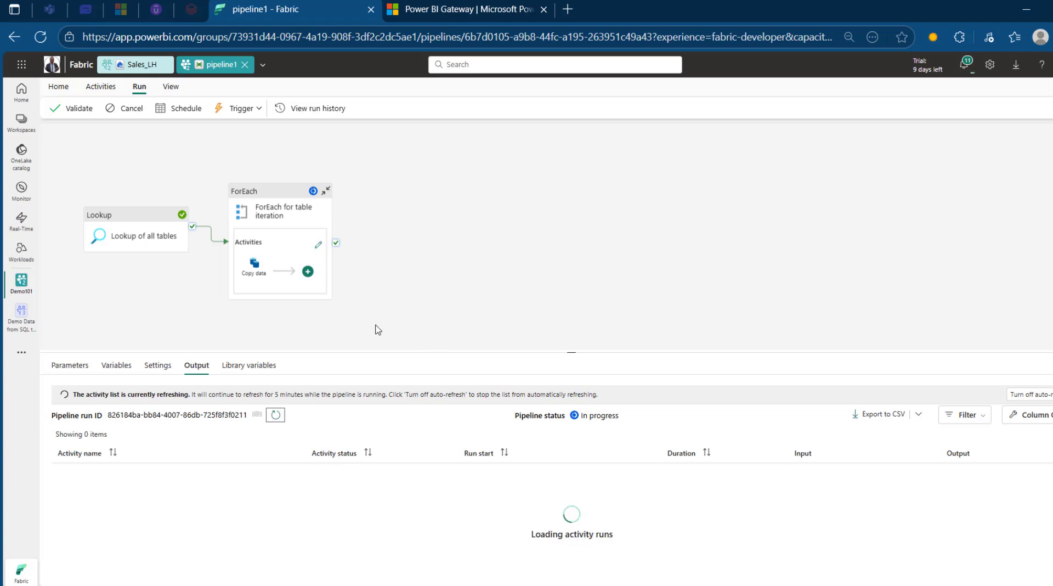
pyautogui.moveTo(347, 253)
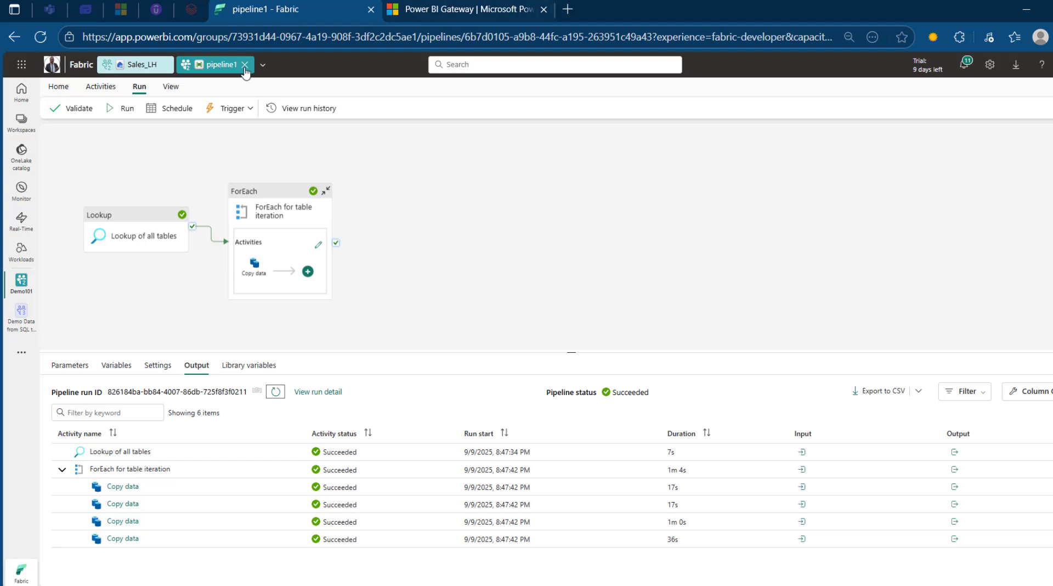
# Switch to the Sales_LH lakehouse and refresh it to check for the copied tables.
pyautogui.click(140, 66)
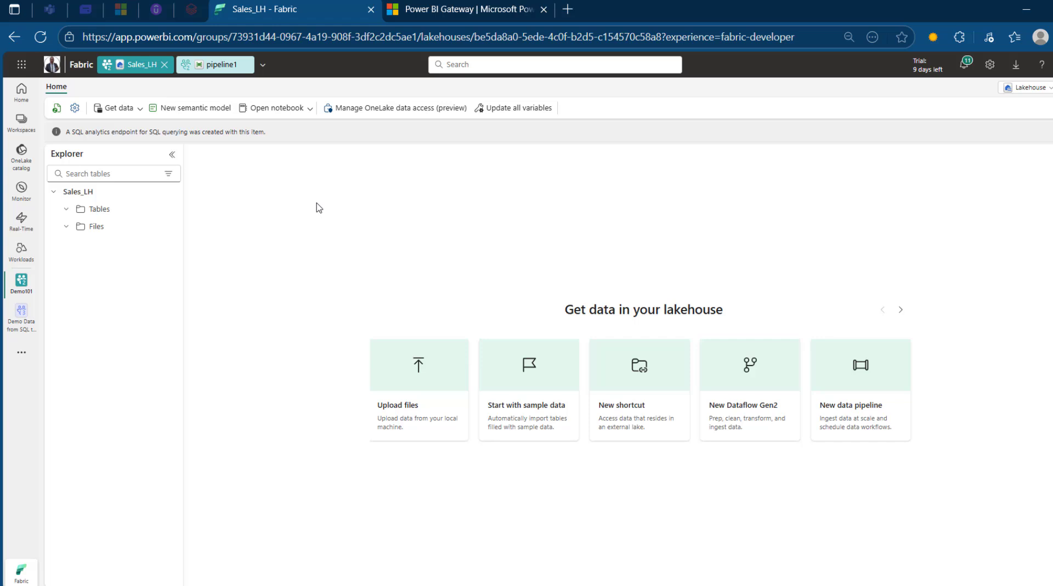
pyautogui.click(57, 109)
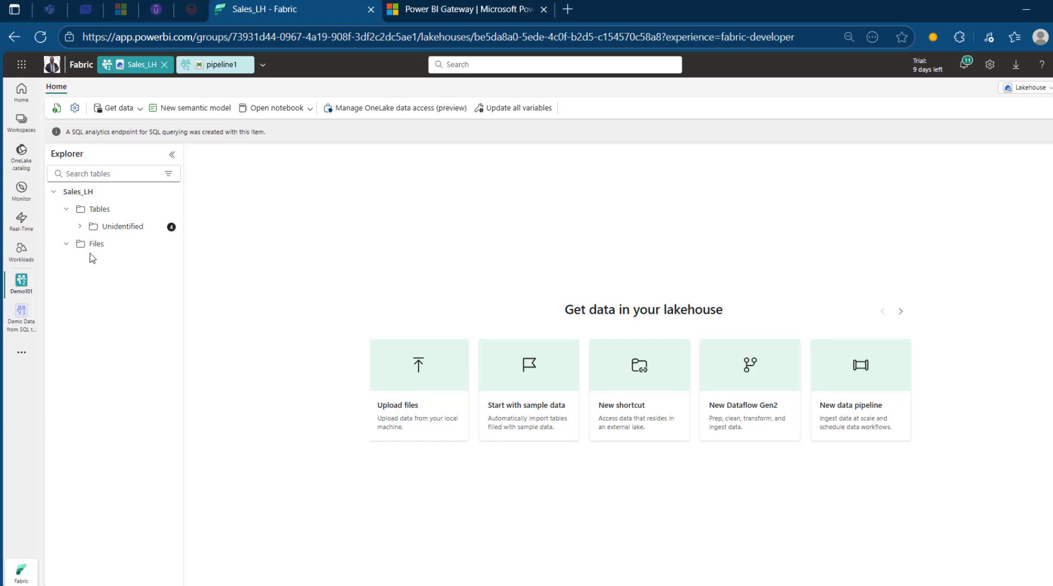
# Open the Sales_LH SQL analytics endpoint from the Demo101 workspace, and expand and refresh the tables of its dbo schema.
pyautogui.click(22, 122)
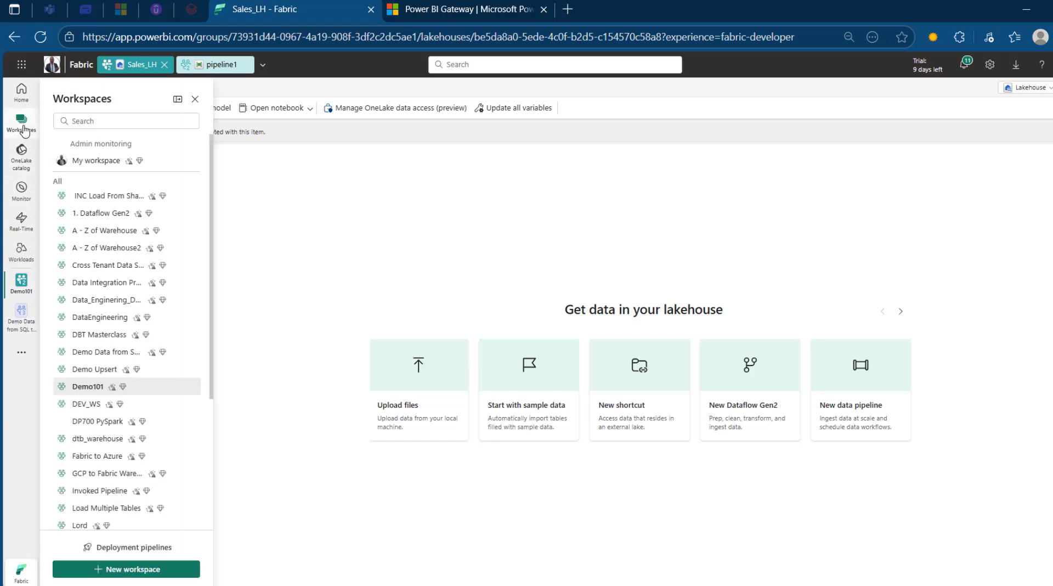
pyautogui.click(92, 387)
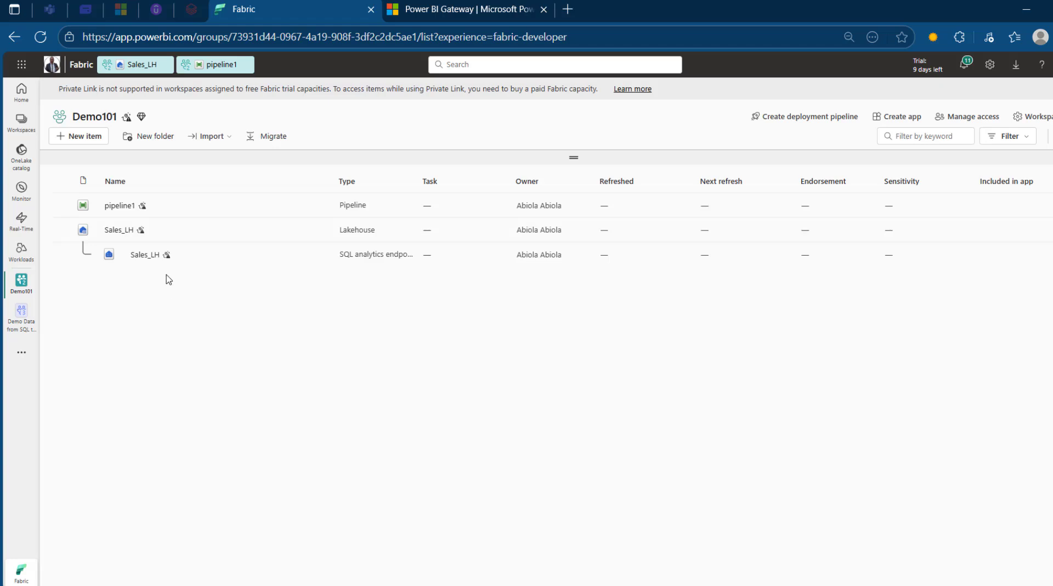
pyautogui.click(145, 261)
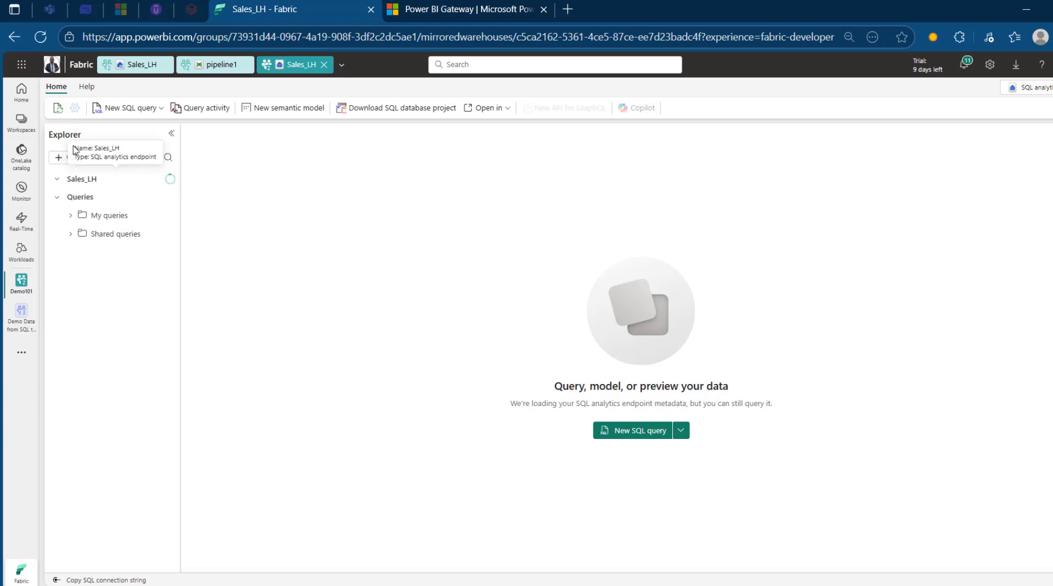
pyautogui.click(82, 216)
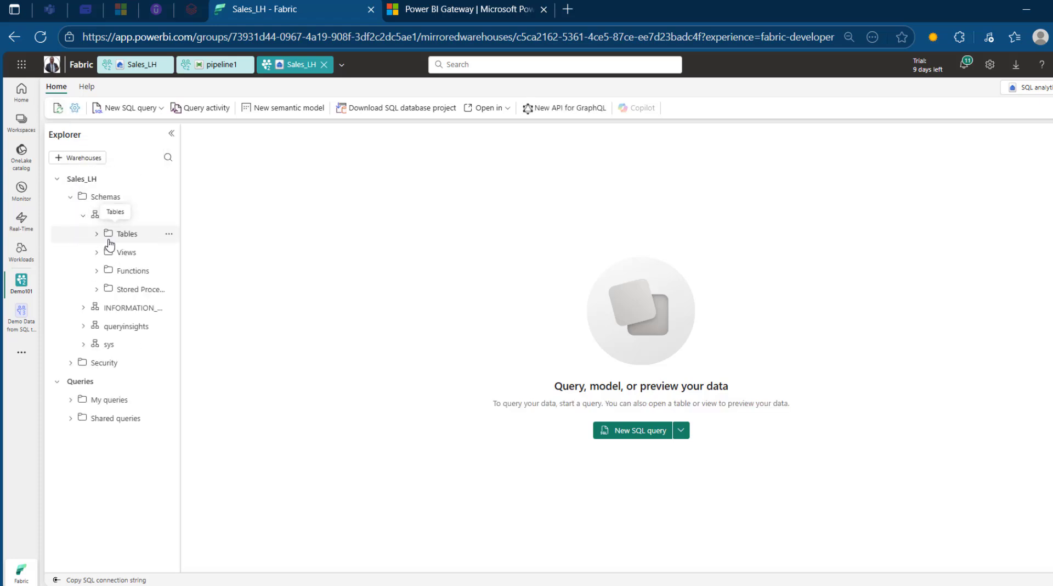
pyautogui.click(97, 234)
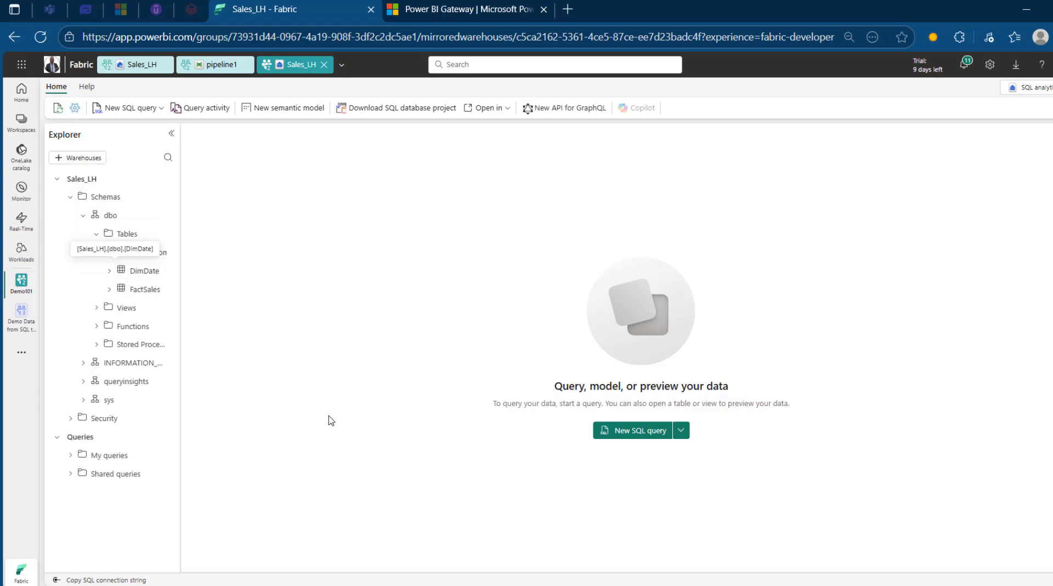
pyautogui.rightClick(125, 239)
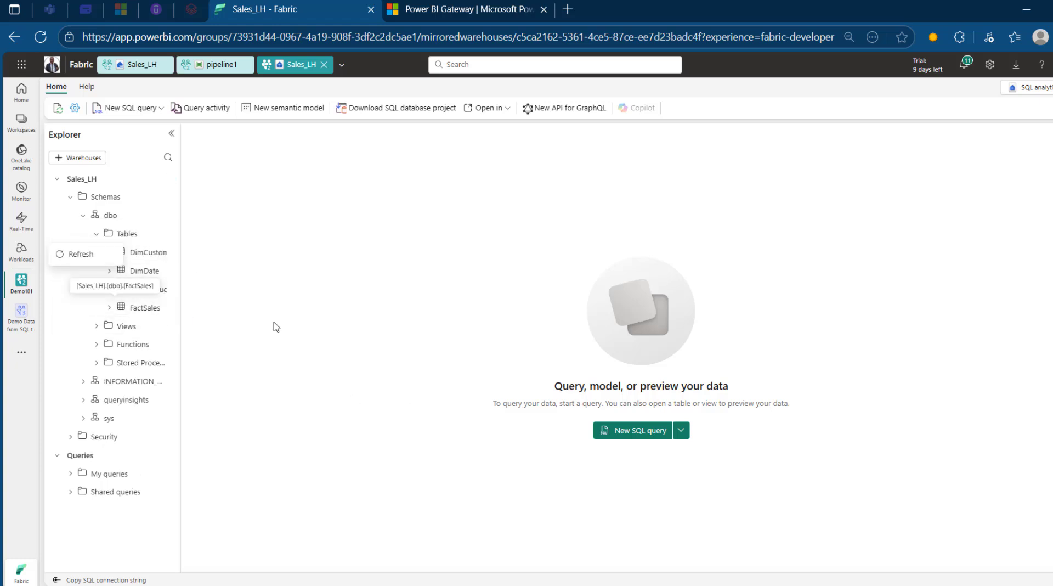
# Preview the data of the copied DimCustomer, DimDate, DimProduct and FactSales tables.
pyautogui.click(145, 252)
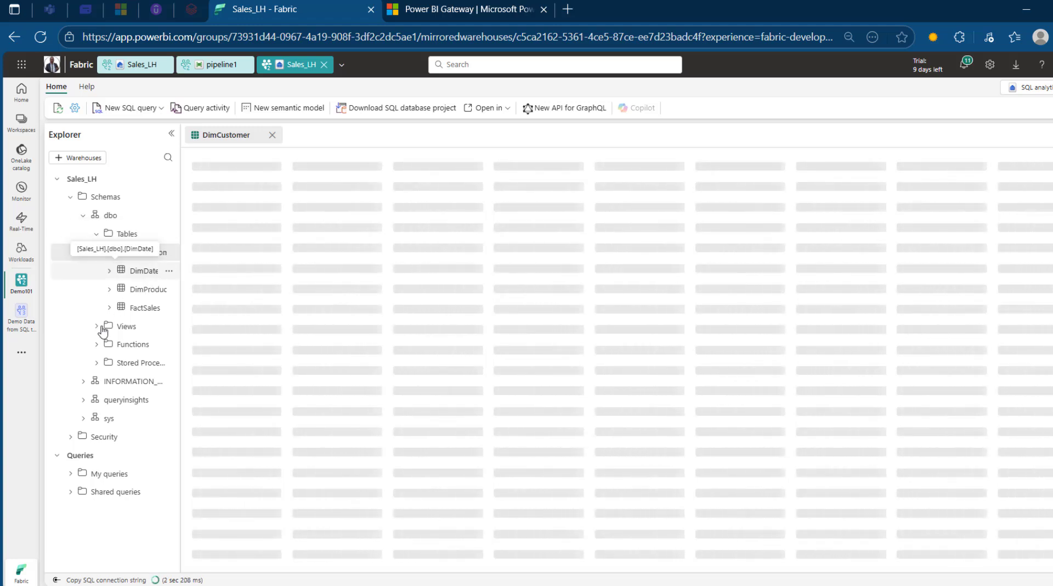
pyautogui.click(139, 272)
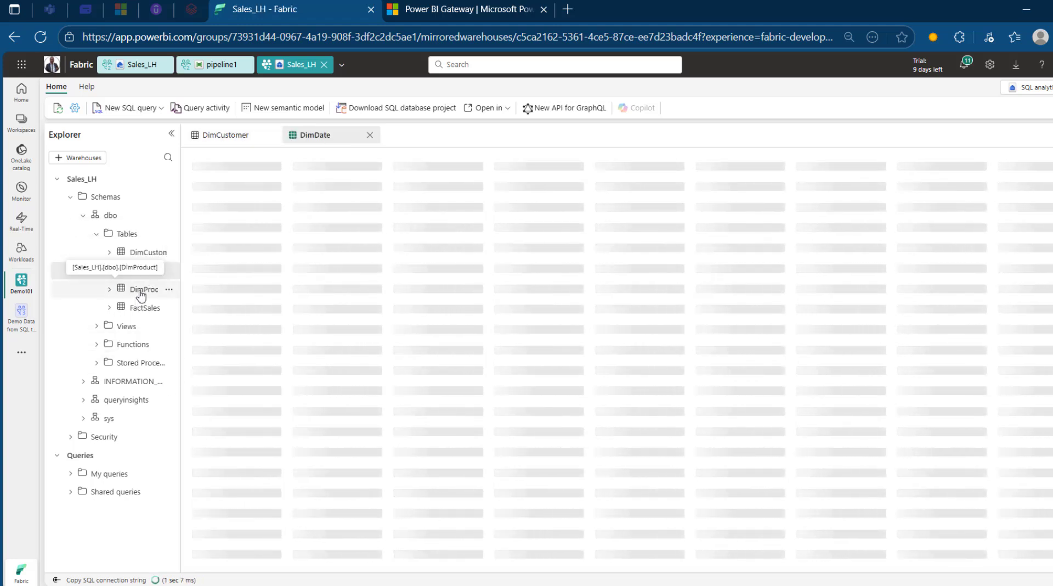
pyautogui.click(141, 291)
pyautogui.click(141, 308)
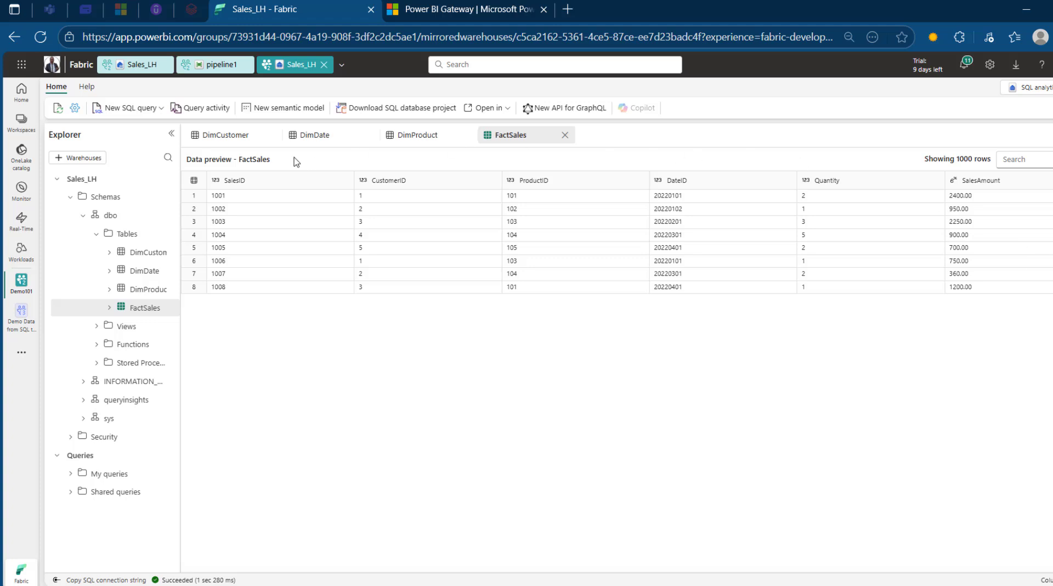
pyautogui.click(249, 144)
pyautogui.click(312, 139)
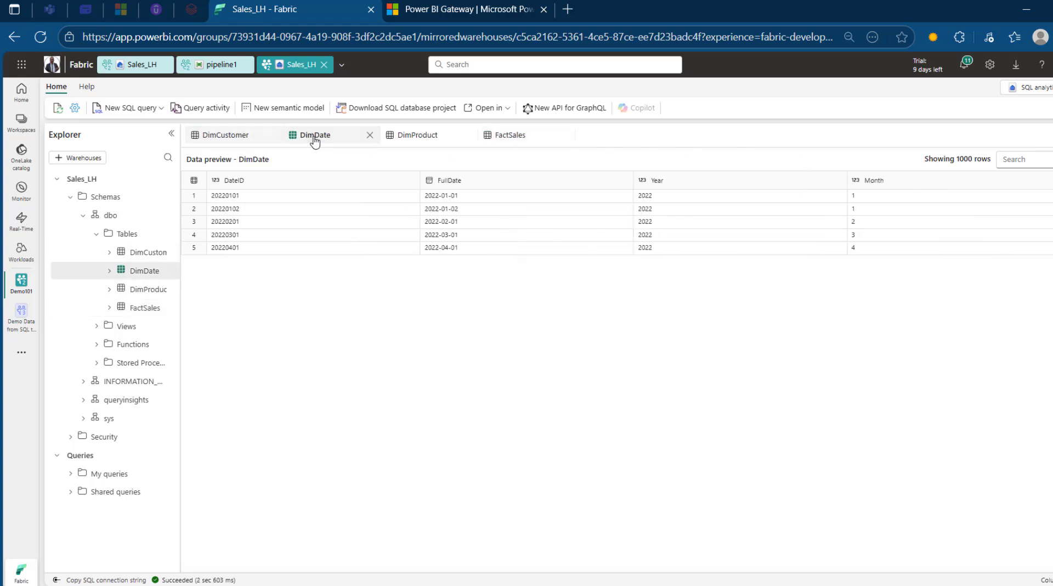
pyautogui.click(426, 140)
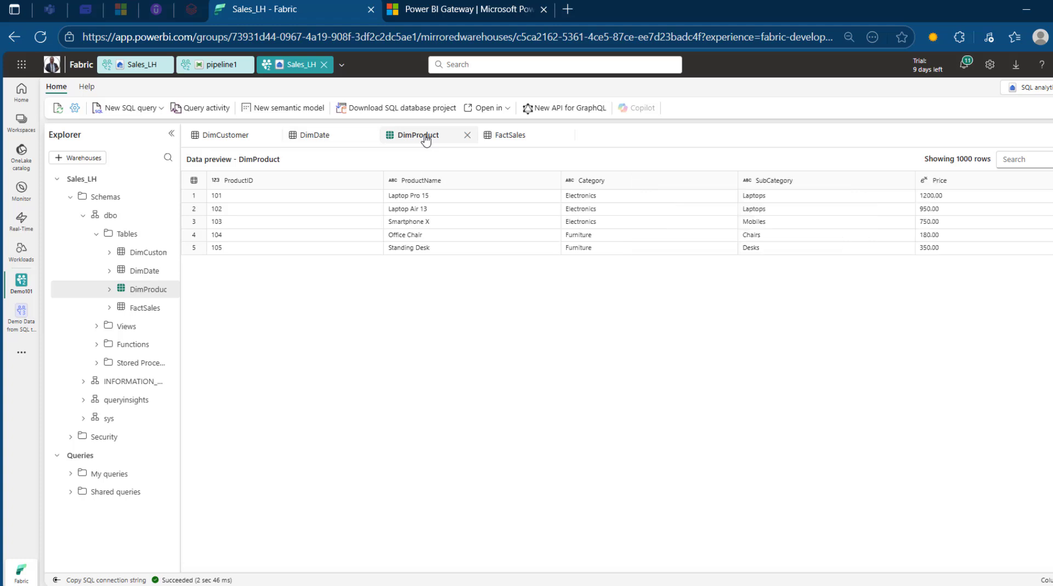